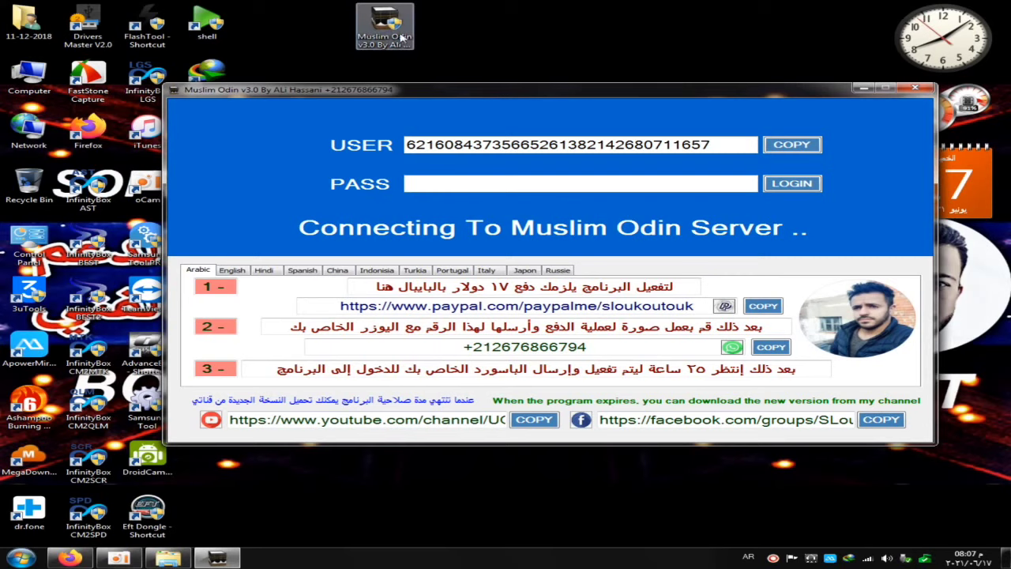
Step: Reposition the login window on the desktop and select the whole user ID in the USER field
left_click(651, 187)
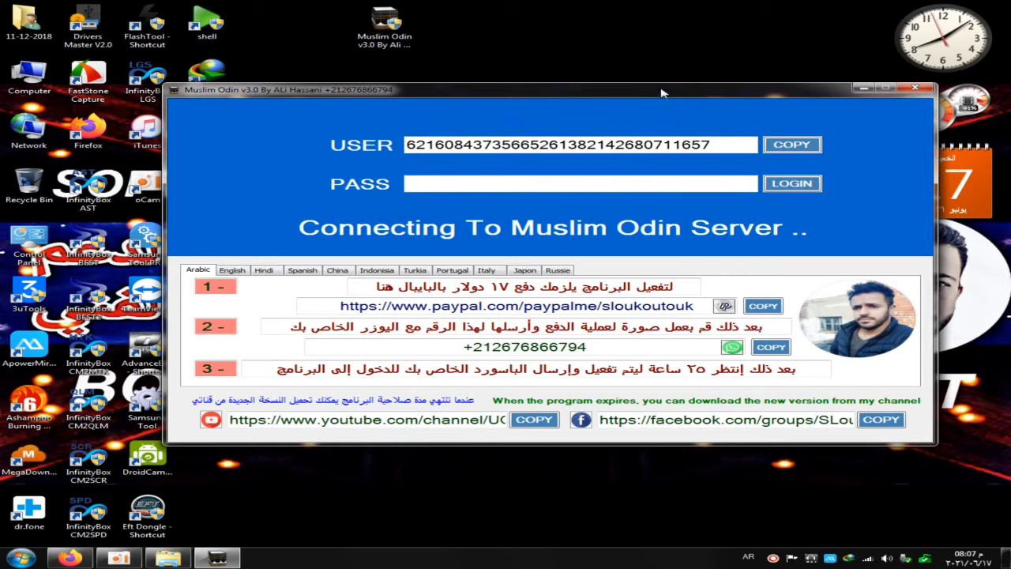
left_click_drag(659, 91, 609, 82)
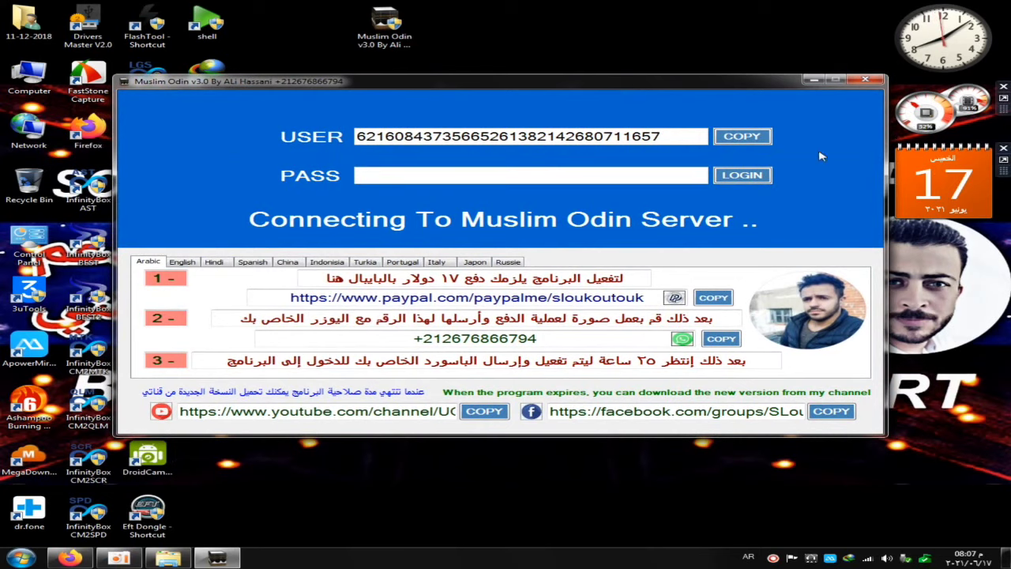
left_click_drag(485, 86, 485, 120)
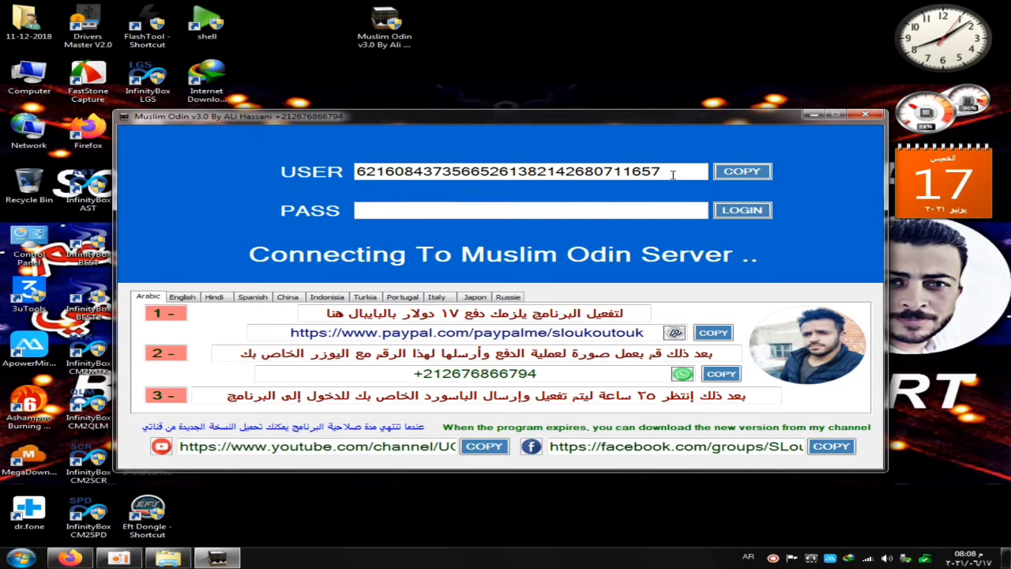
left_click_drag(673, 173, 336, 155)
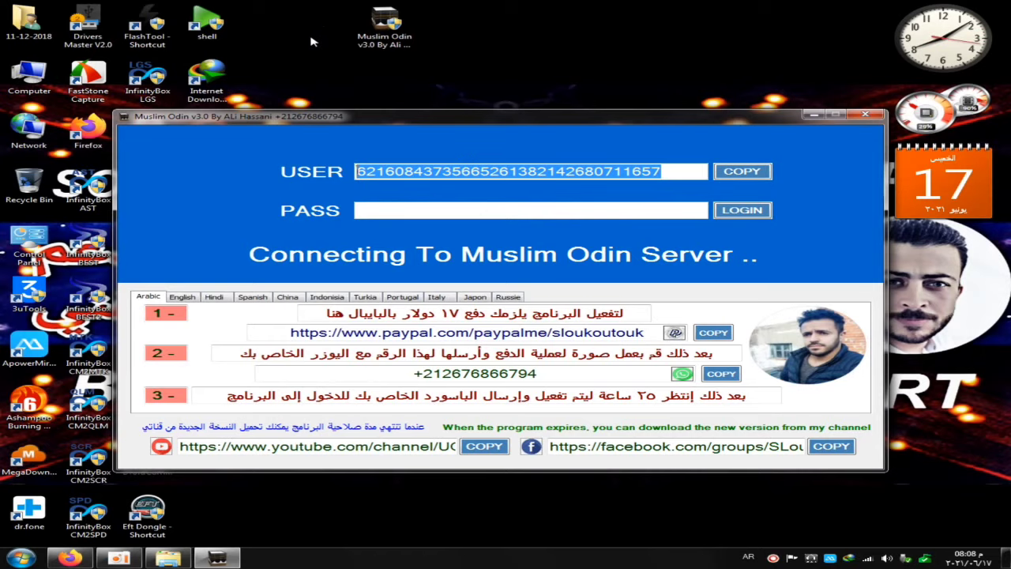
Step: Copy the saved login code from New Text Document in the Downloads\Compressed folder and close the file
double_click(28, 22)
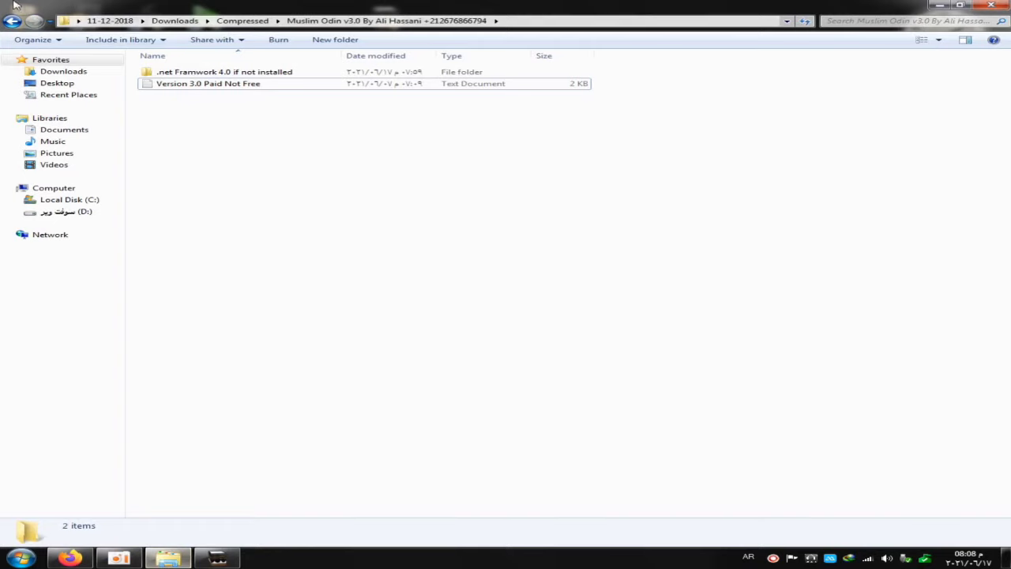
left_click(12, 19)
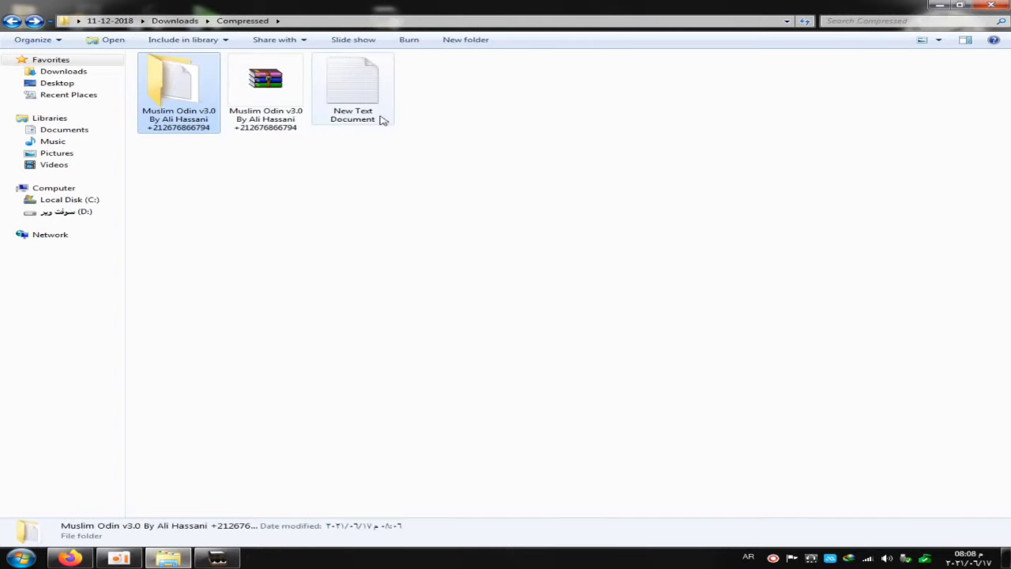
double_click(368, 88)
left_click_drag(355, 92, 91, 89)
right_click(145, 98)
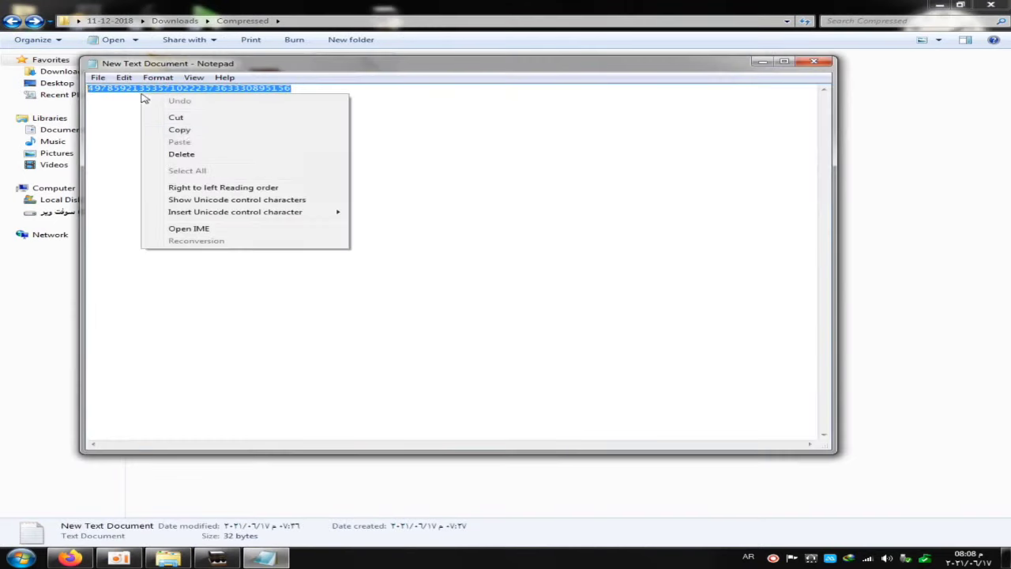
left_click(180, 130)
left_click(814, 61)
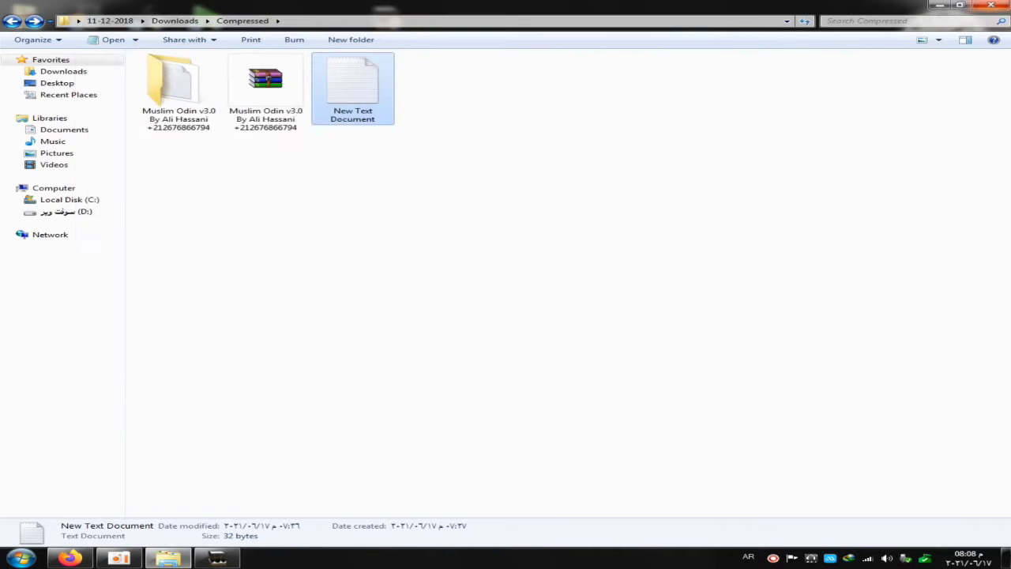
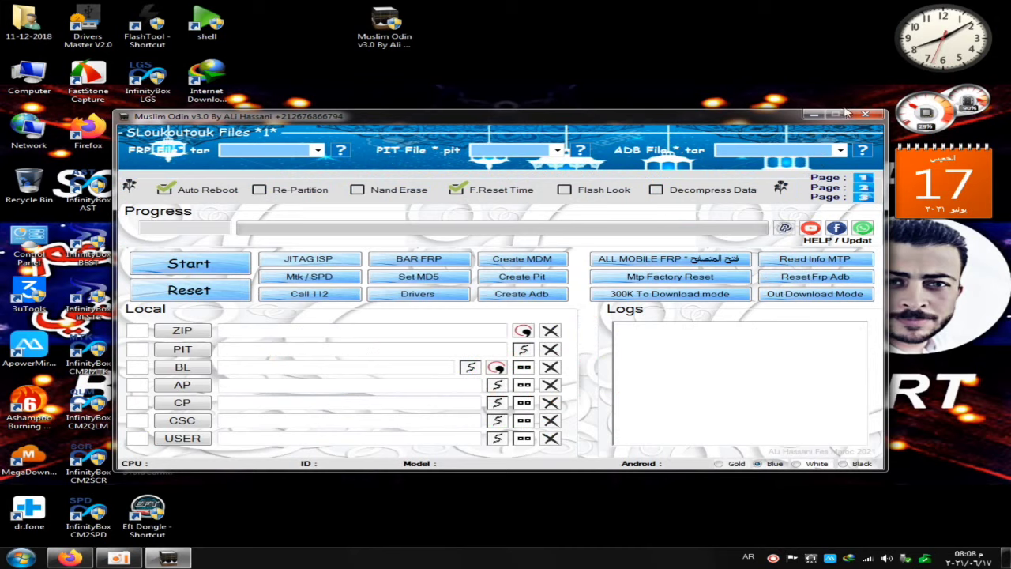
Step: Close Muslim Odin v3.0, relaunch it as administrator, and place its restored window higher on the desktop
left_click(865, 115)
right_click(364, 37)
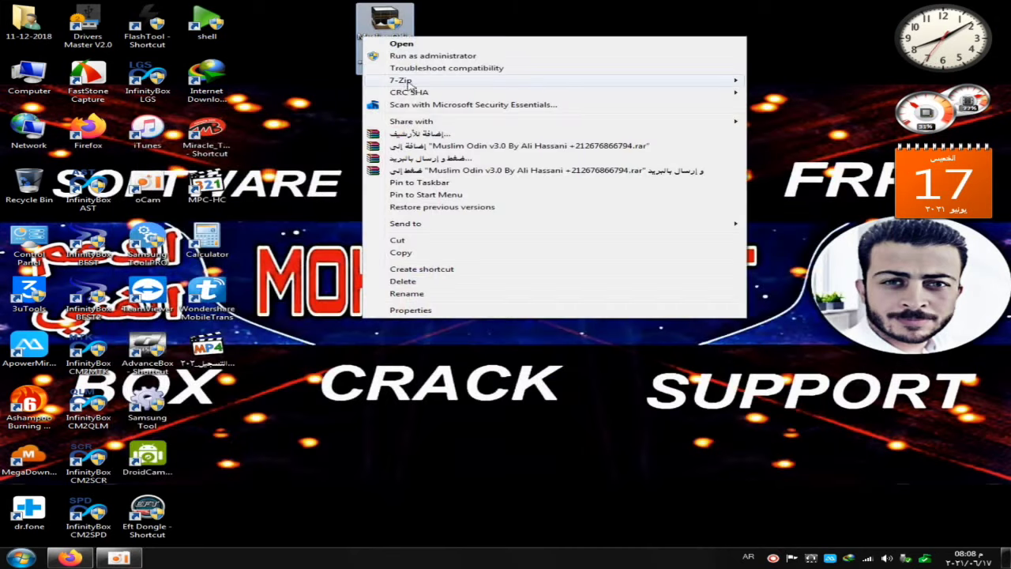
left_click(426, 56)
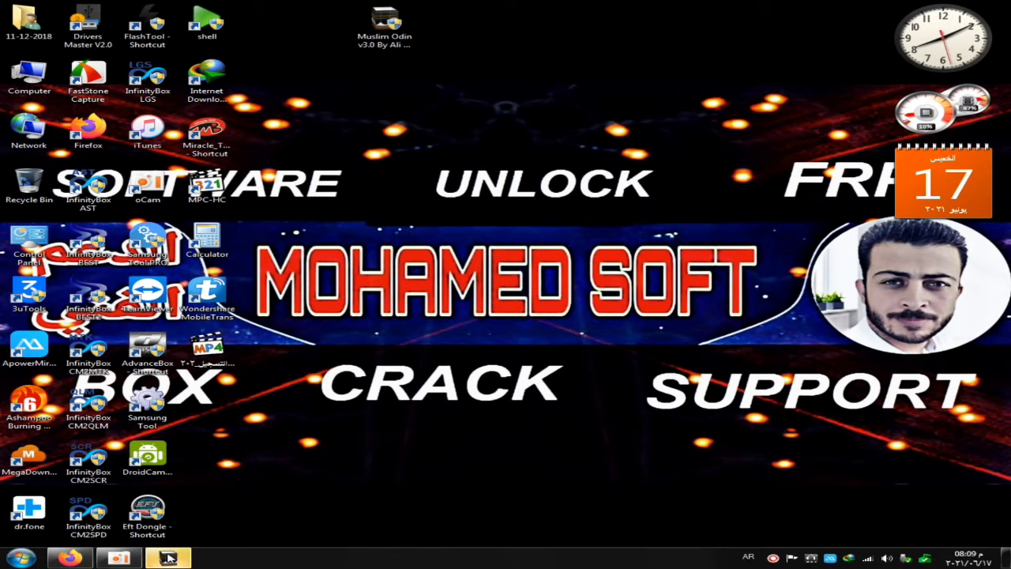
left_click(169, 558)
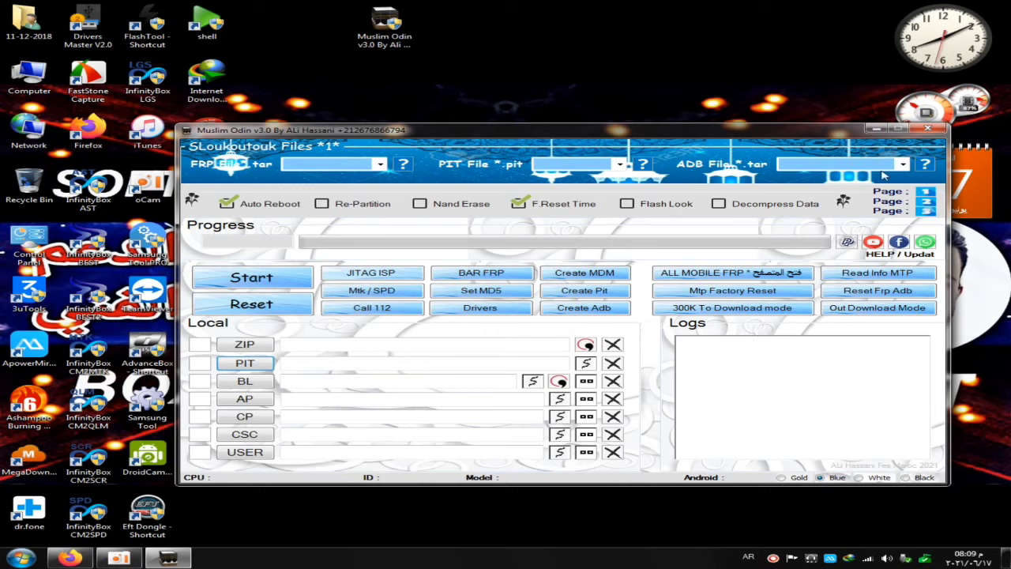
left_click_drag(461, 133, 442, 71)
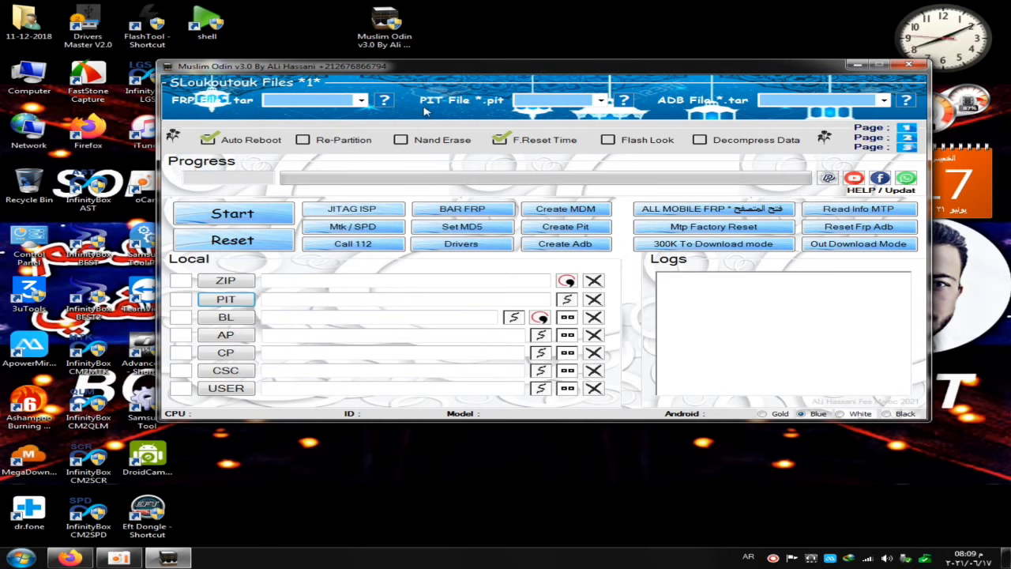
Step: Try out the Gold, Blue, White and Black interface themes and leave the theme set to White
left_click(777, 416)
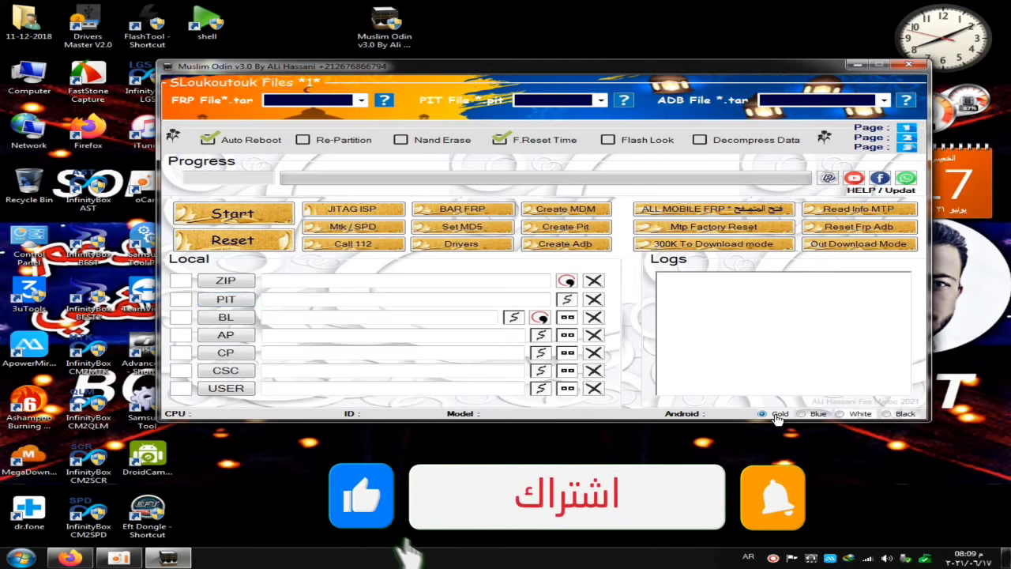
left_click(810, 414)
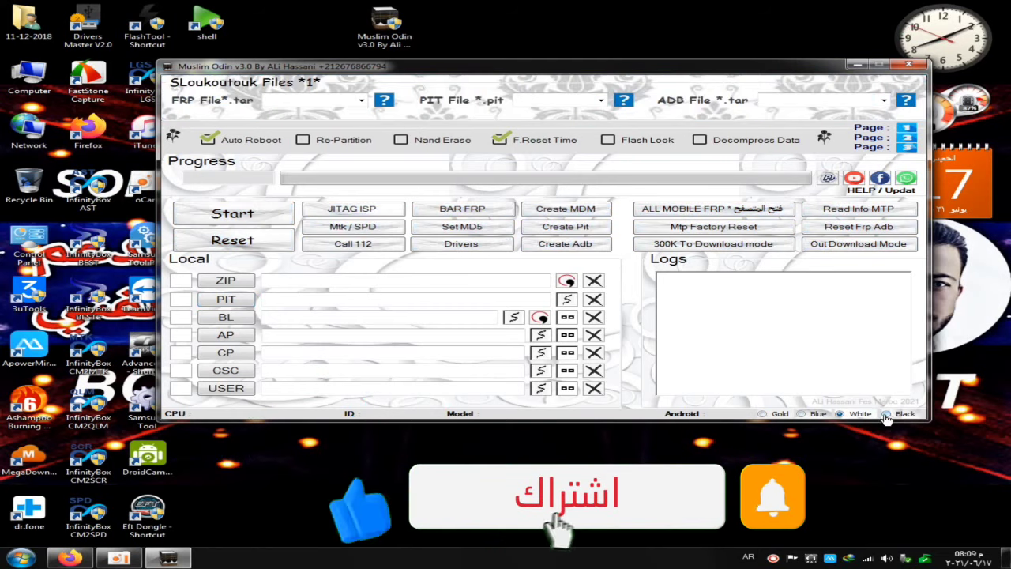
left_click(843, 415)
left_click(861, 415)
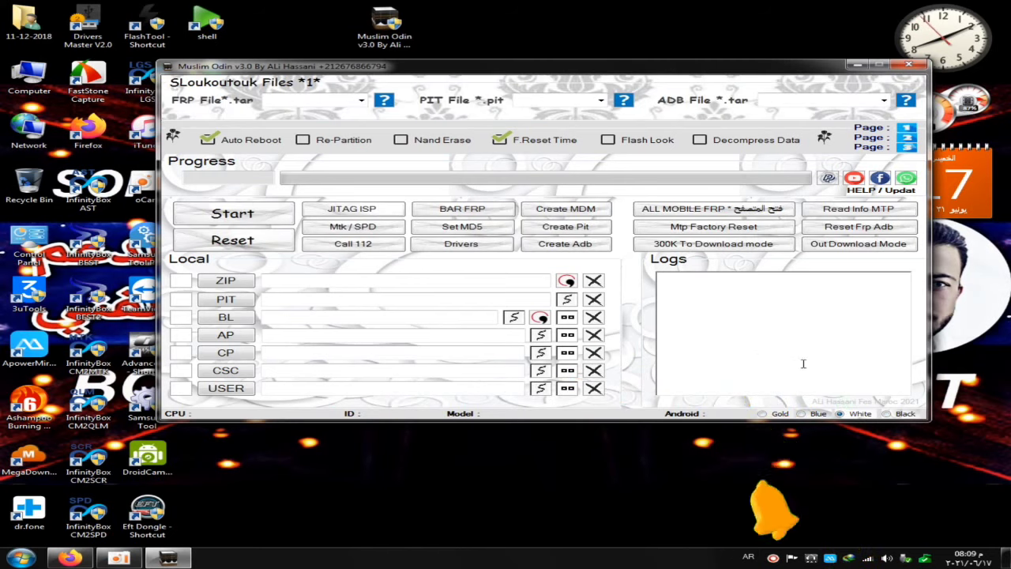
left_click(766, 416)
left_click(839, 416)
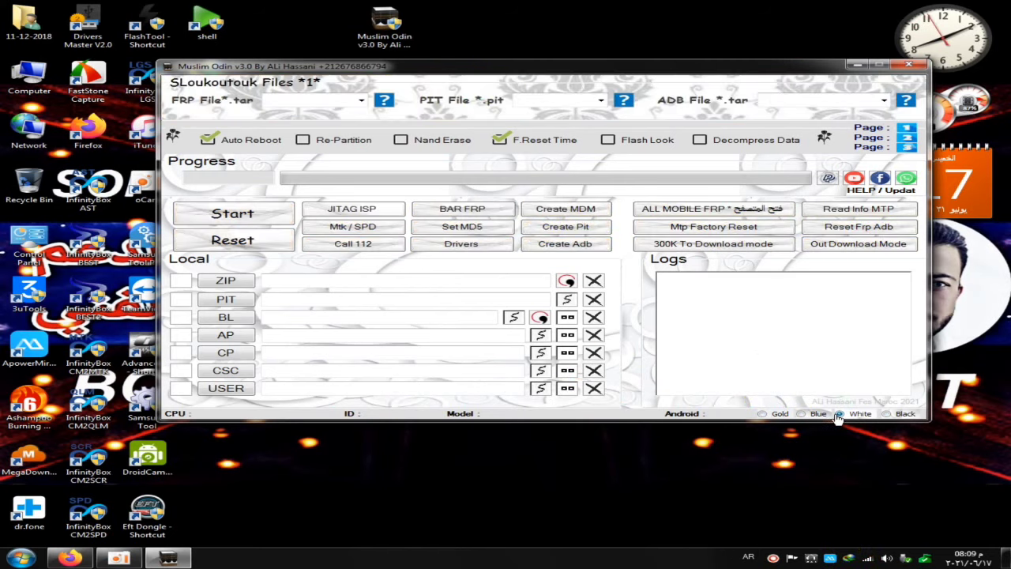
left_click(818, 415)
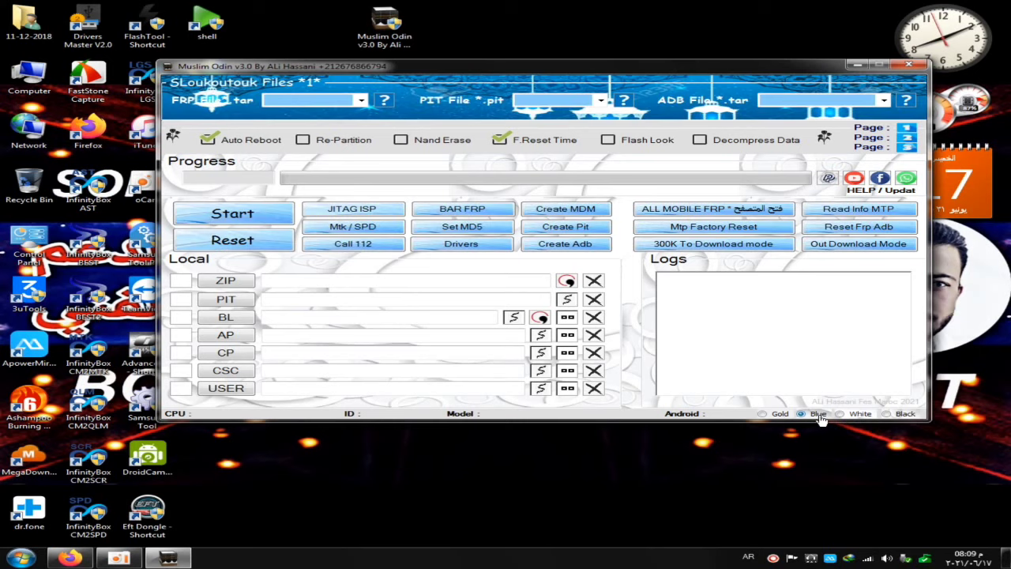
left_click(907, 416)
left_click(871, 416)
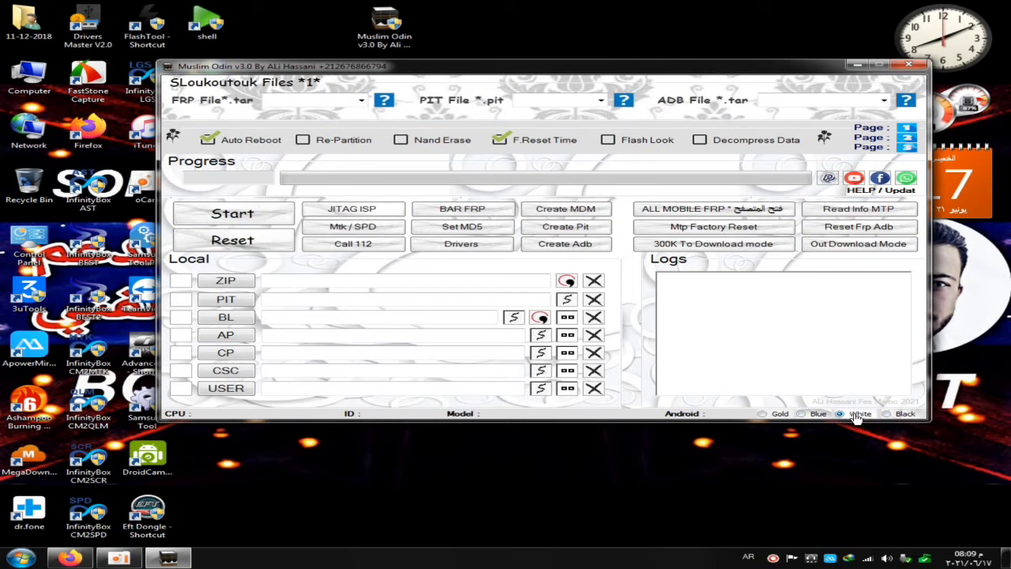
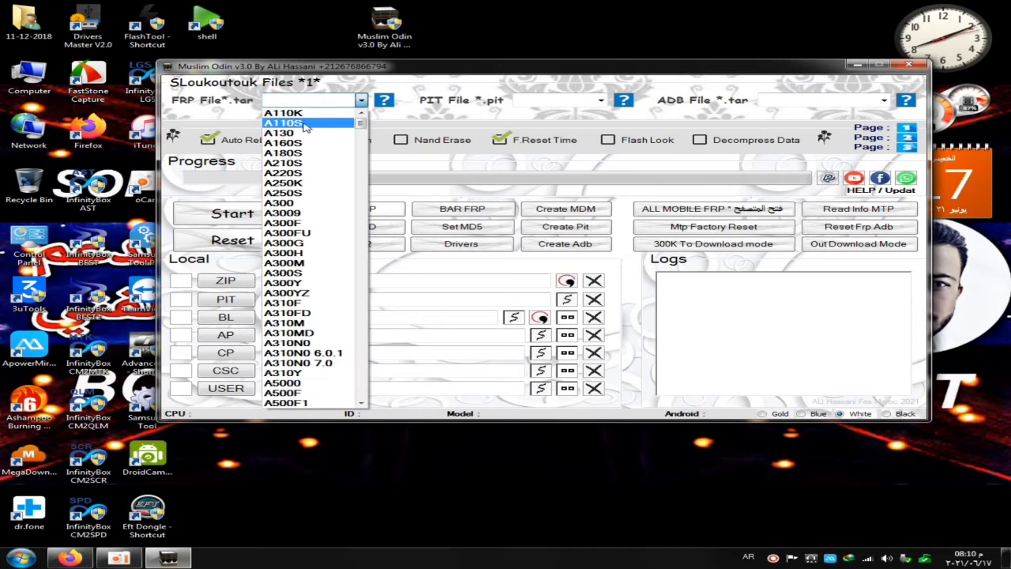
Step: Load the FRP file for model A300H into the AP slot
scroll(316, 308, "down", 3)
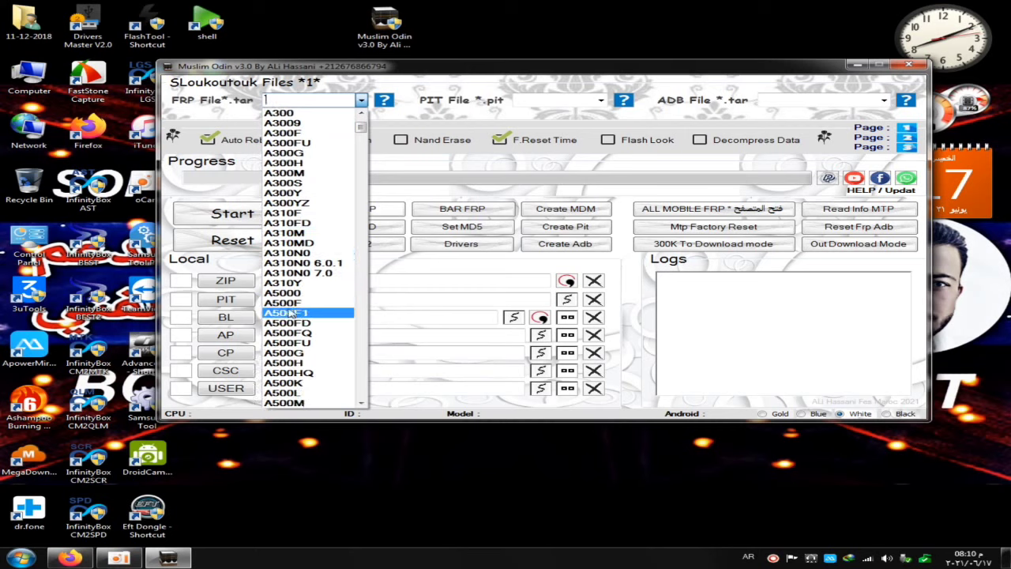
left_click(301, 164)
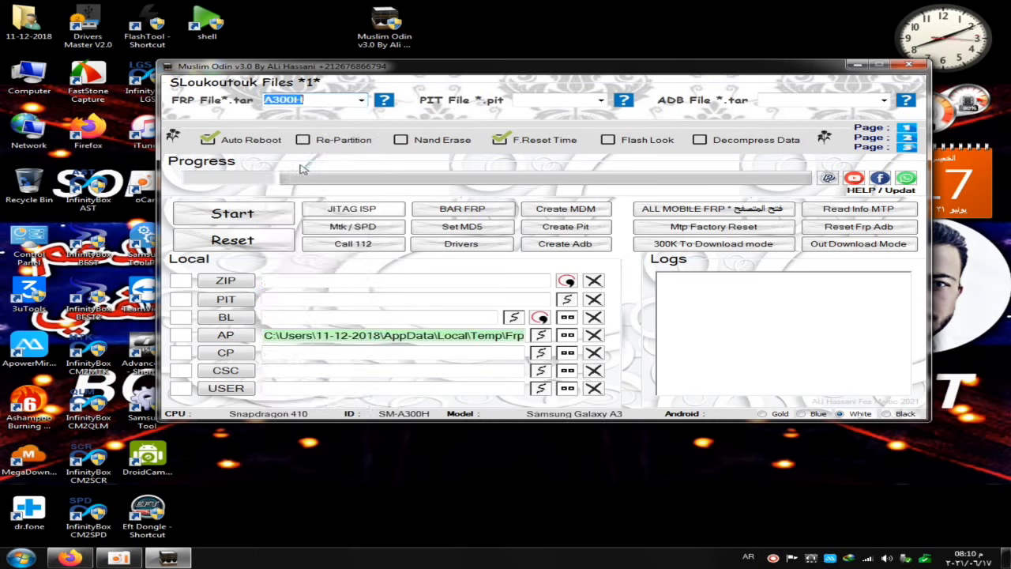
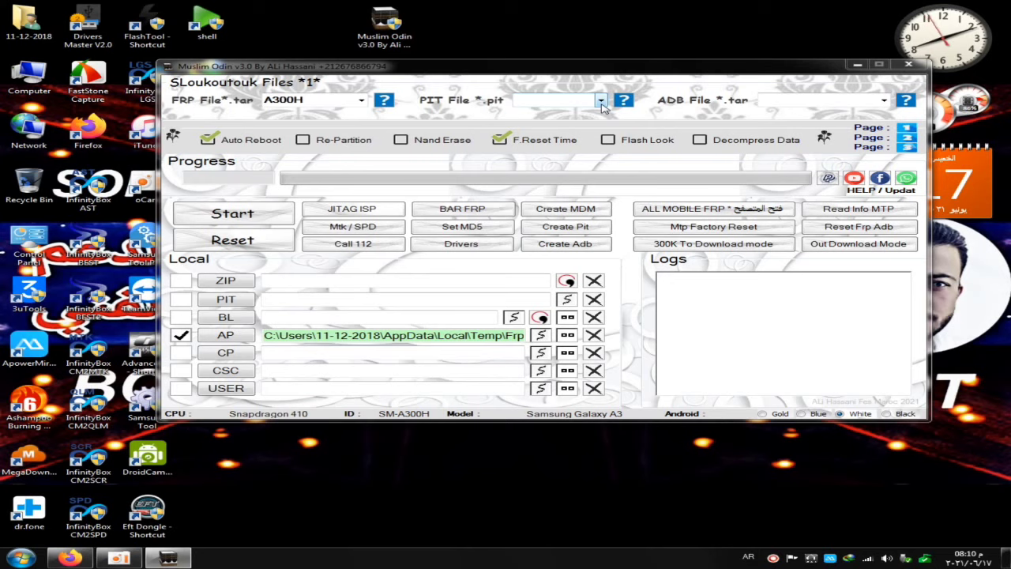
Step: Examine the device models offered for the PIT and ADB files without choosing any
left_click(601, 101)
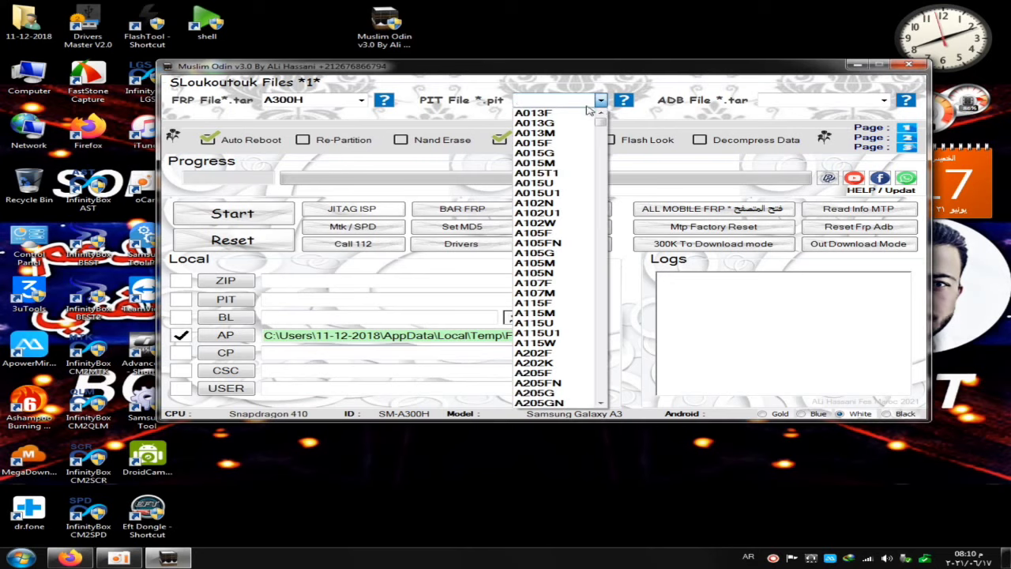
left_click(470, 123)
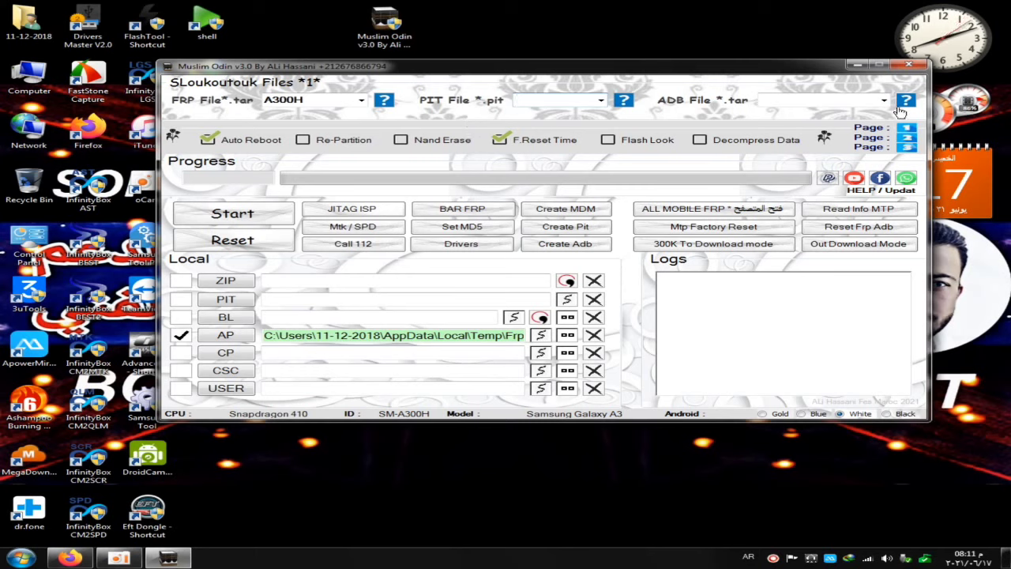
left_click(885, 101)
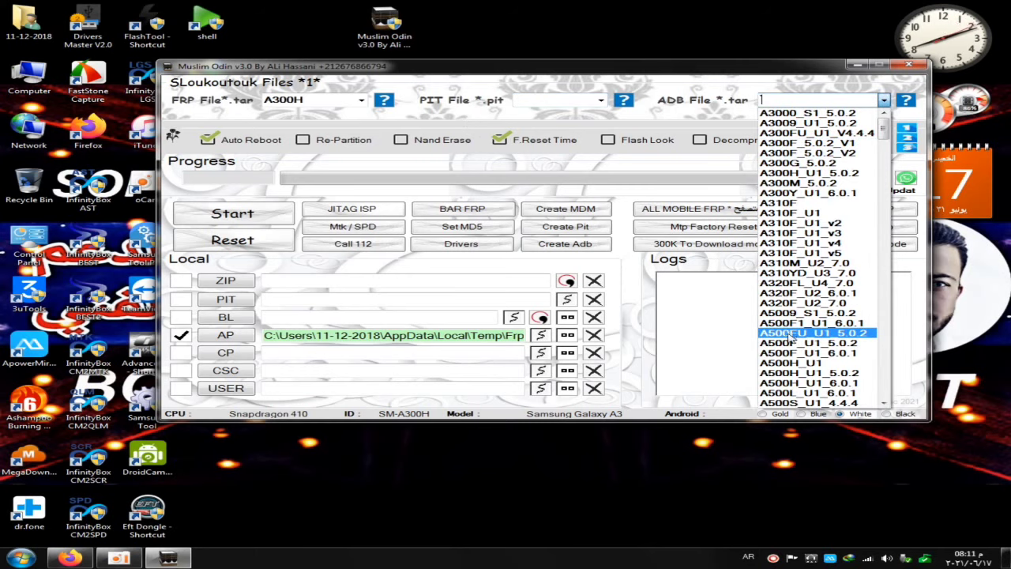
scroll(816, 156, "down", 4)
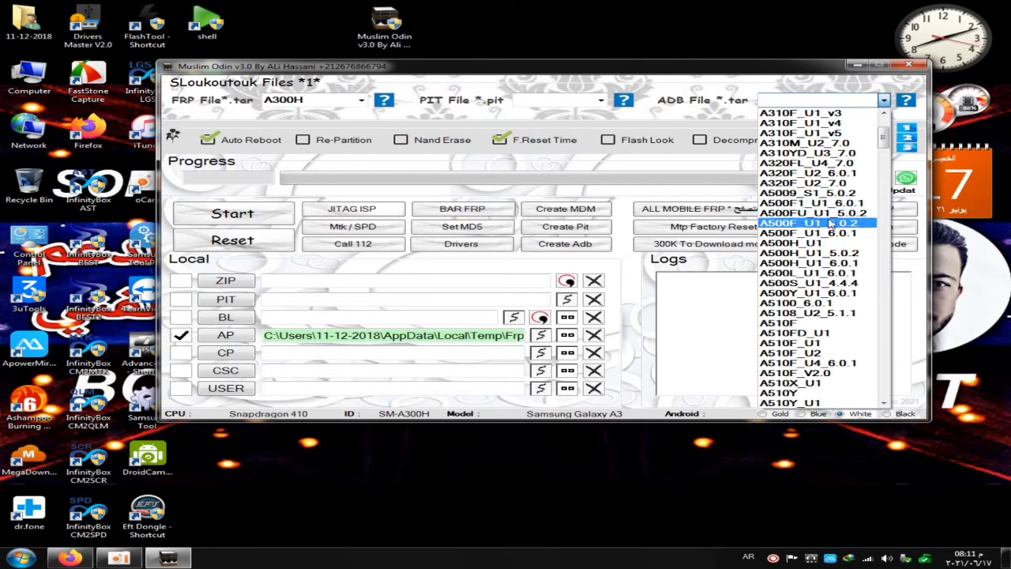
scroll(825, 324, "down", 2)
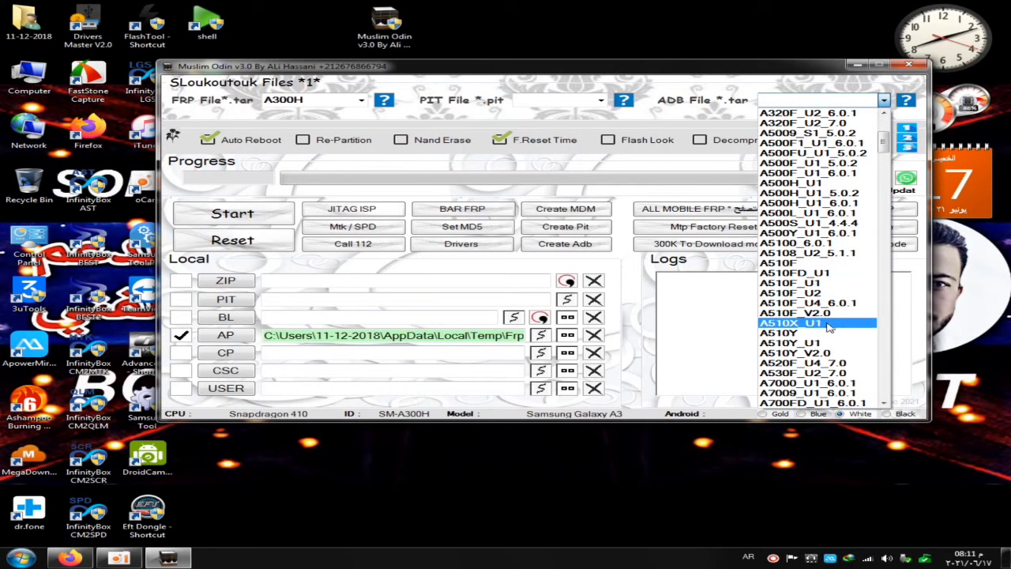
scroll(831, 325, "down", 3)
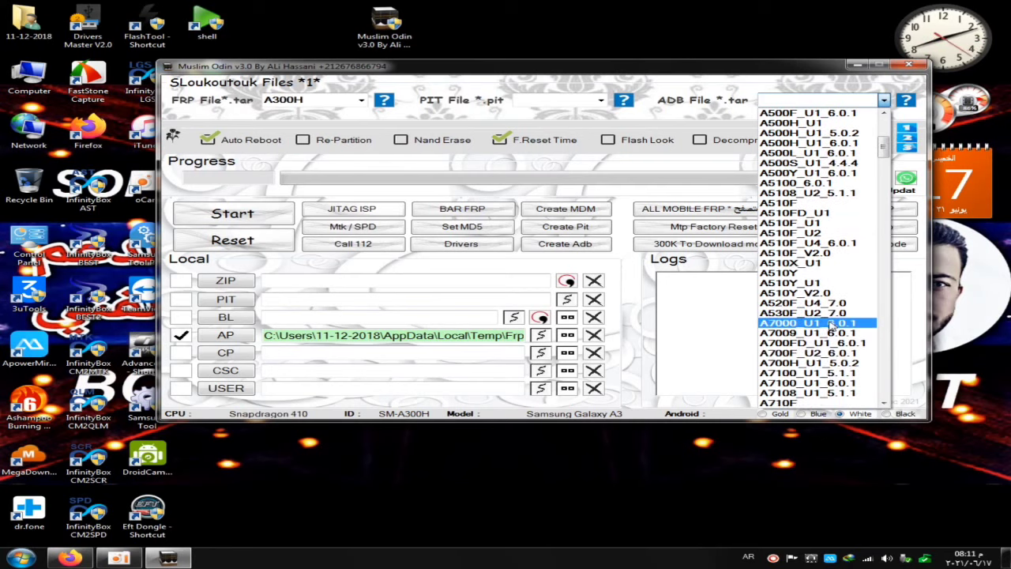
scroll(835, 325, "down", 1)
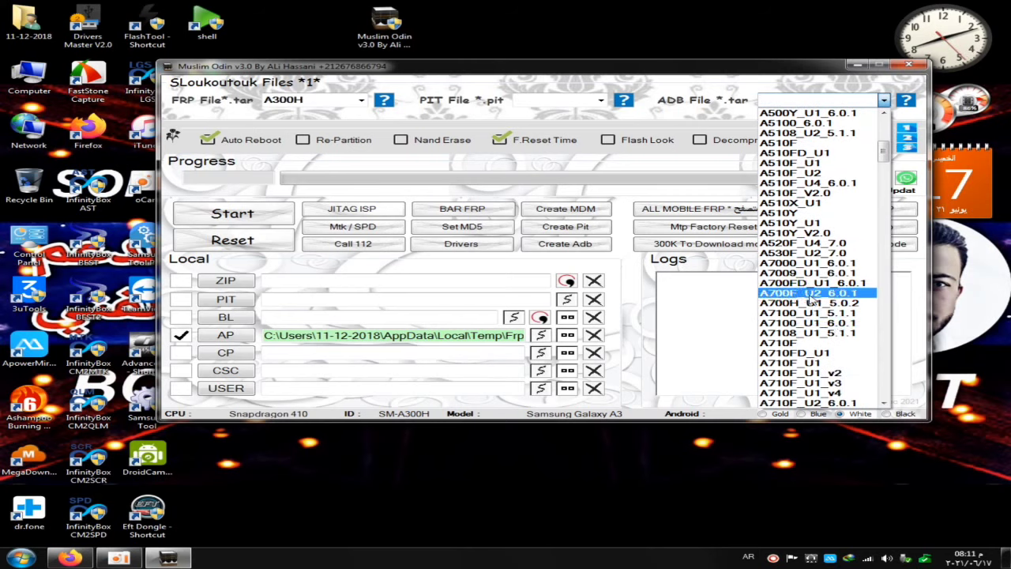
scroll(811, 286, "up", 3)
scroll(812, 286, "up", 7)
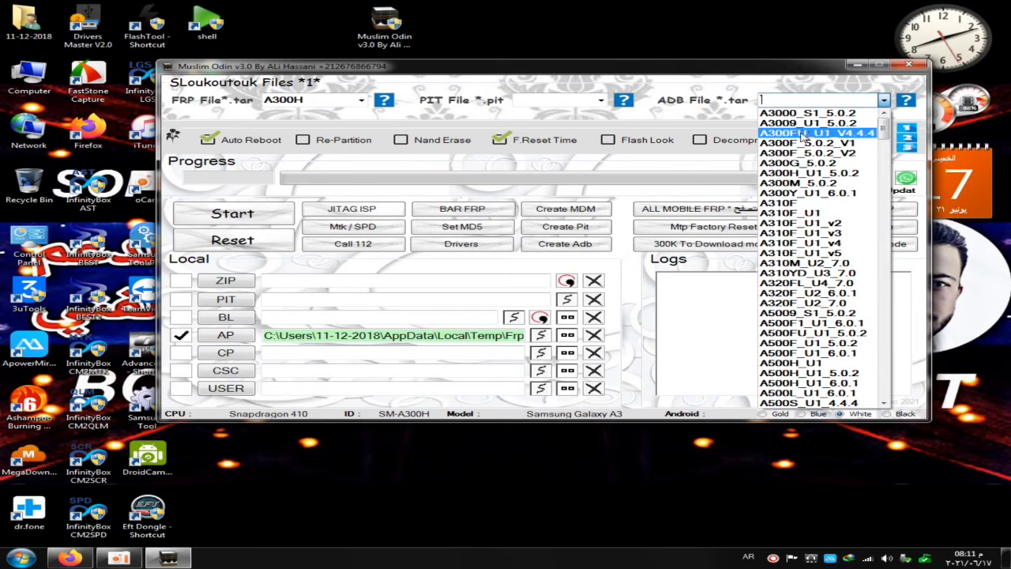
left_click(719, 123)
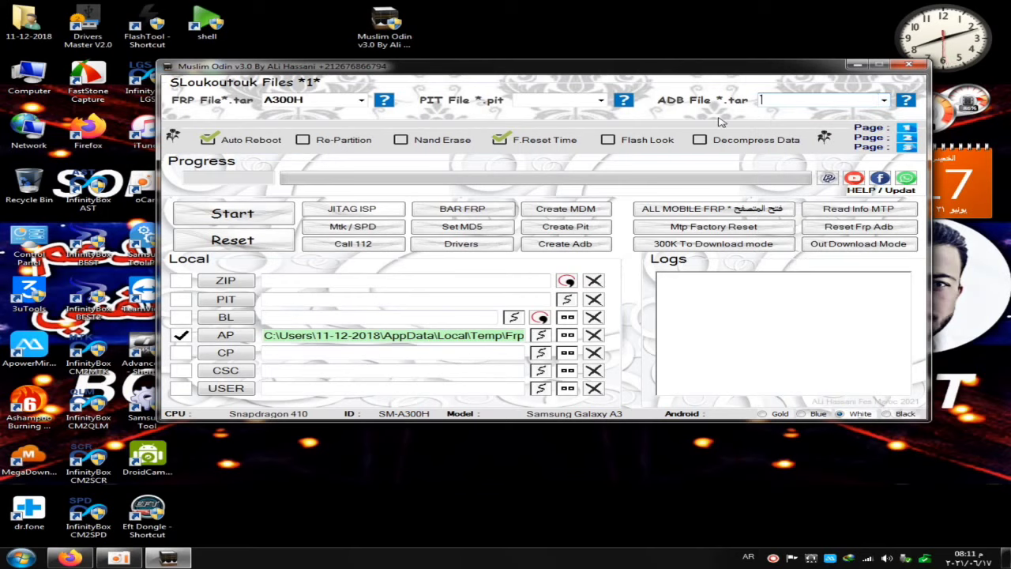
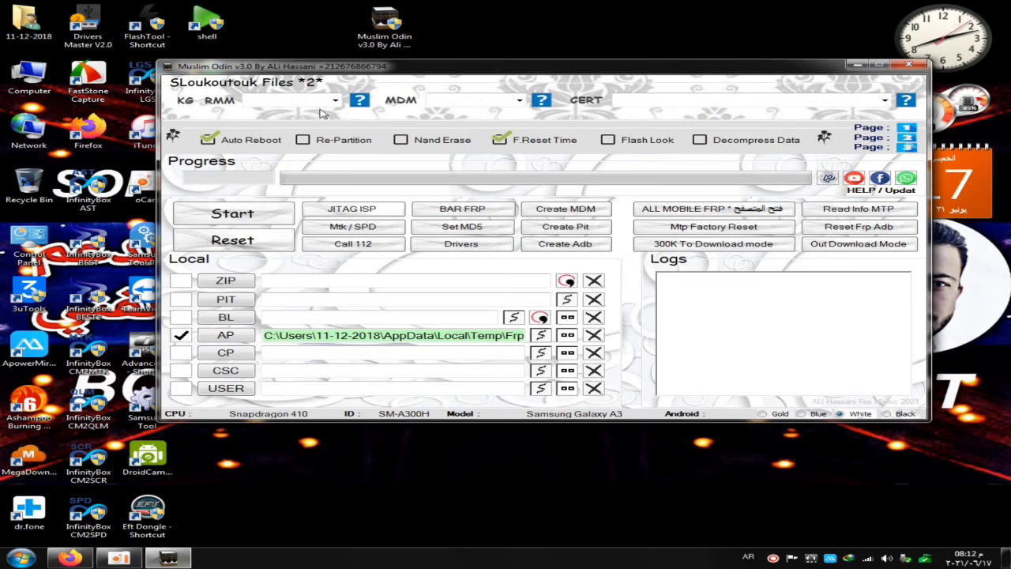
Step: Examine the device entries offered in the KG RMM and CERT file lists without choosing any
left_click(335, 101)
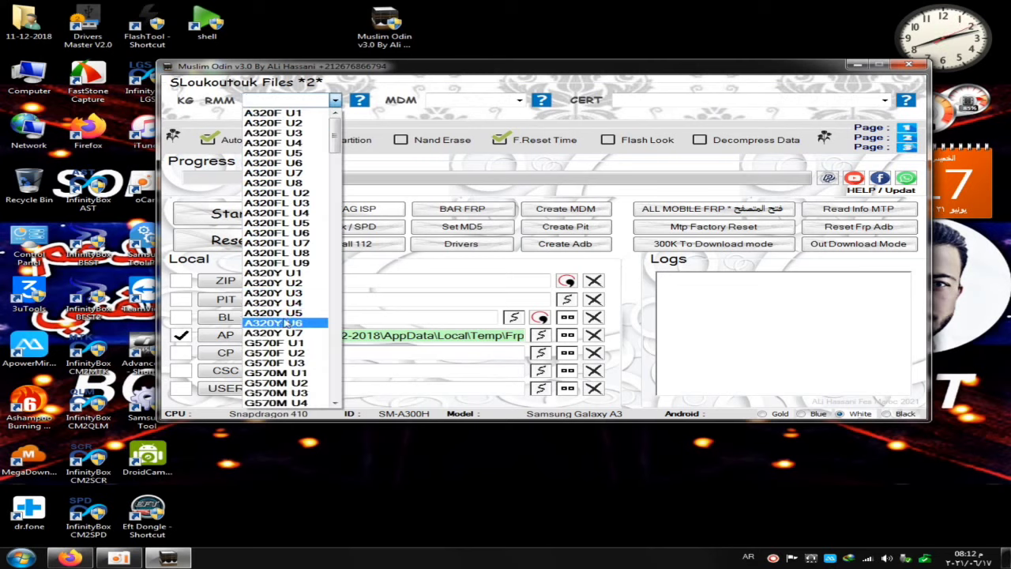
scroll(280, 327, "down", 2)
scroll(280, 327, "down", 1)
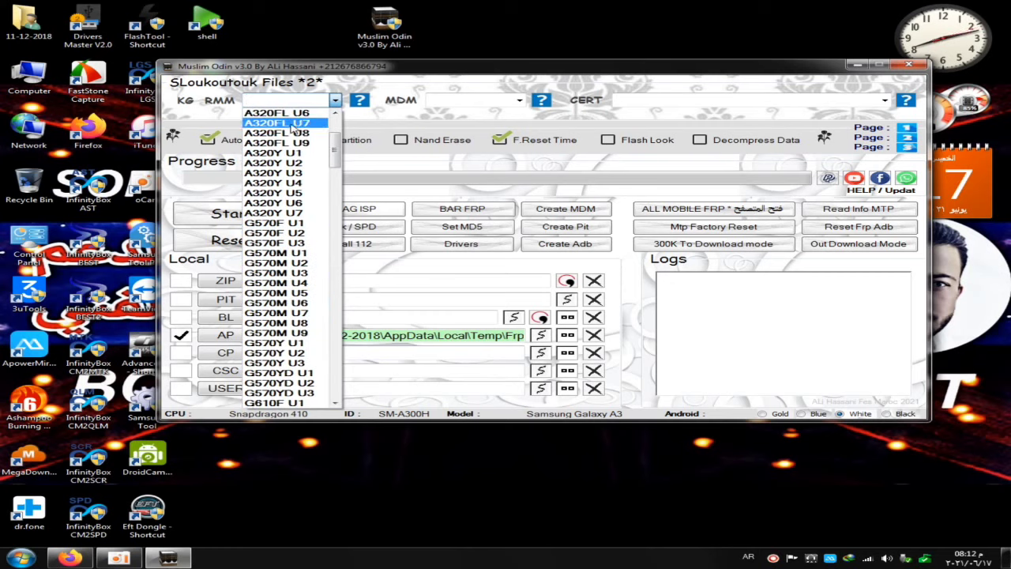
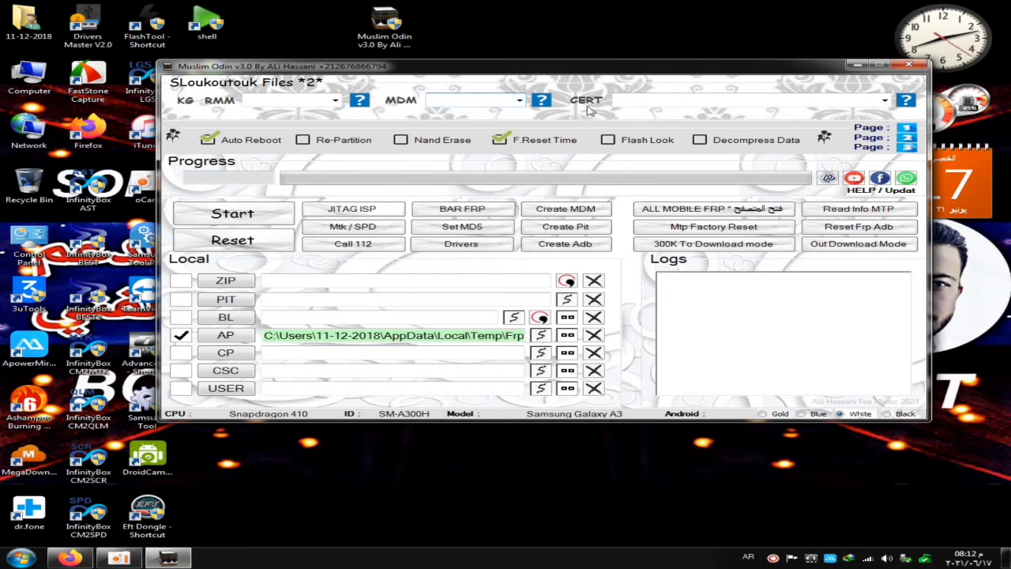
left_click(885, 100)
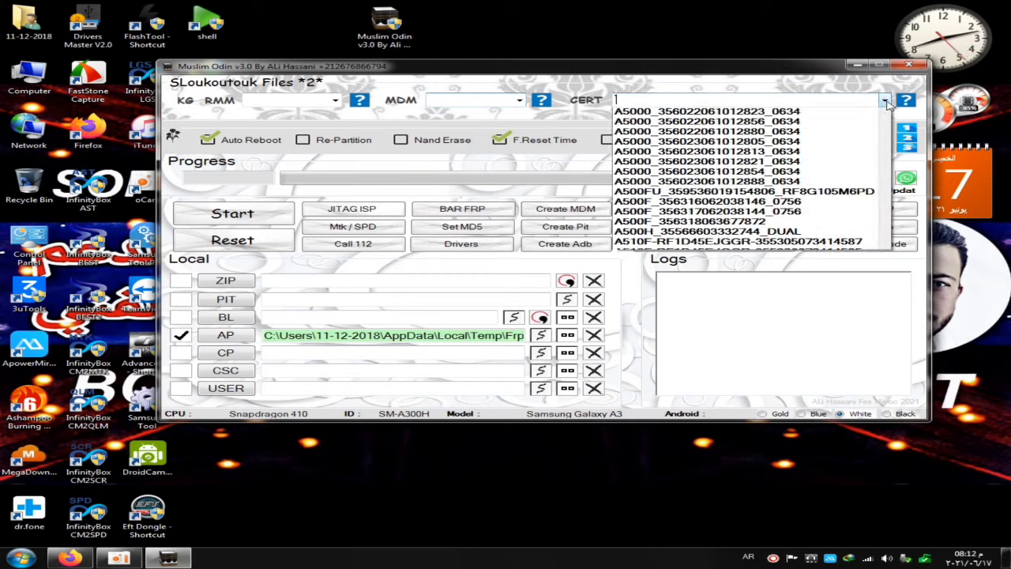
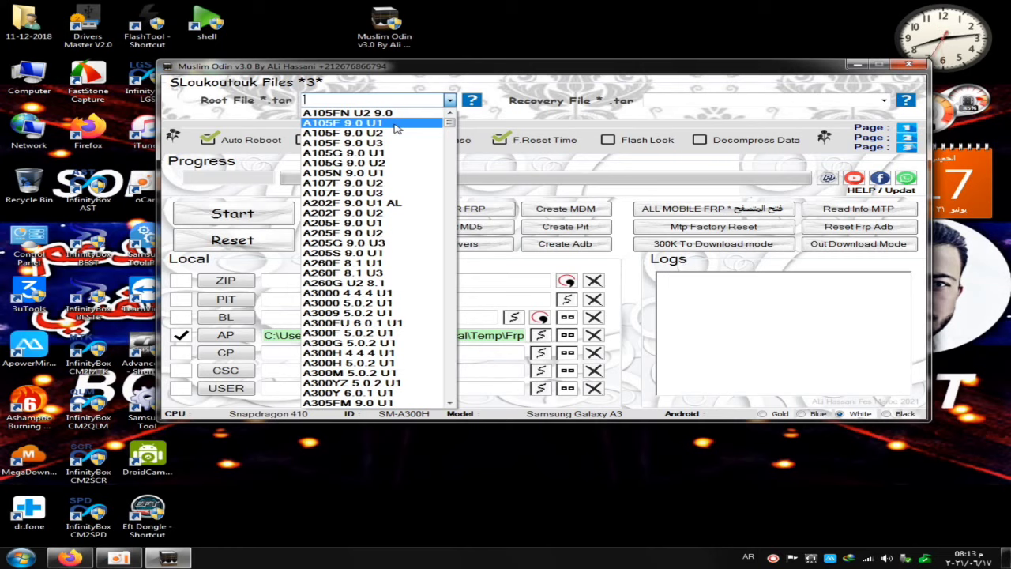
Step: Examine the models offered for the Recovery file, and review file pages 2 and 3, ending on page 3
left_click(740, 110)
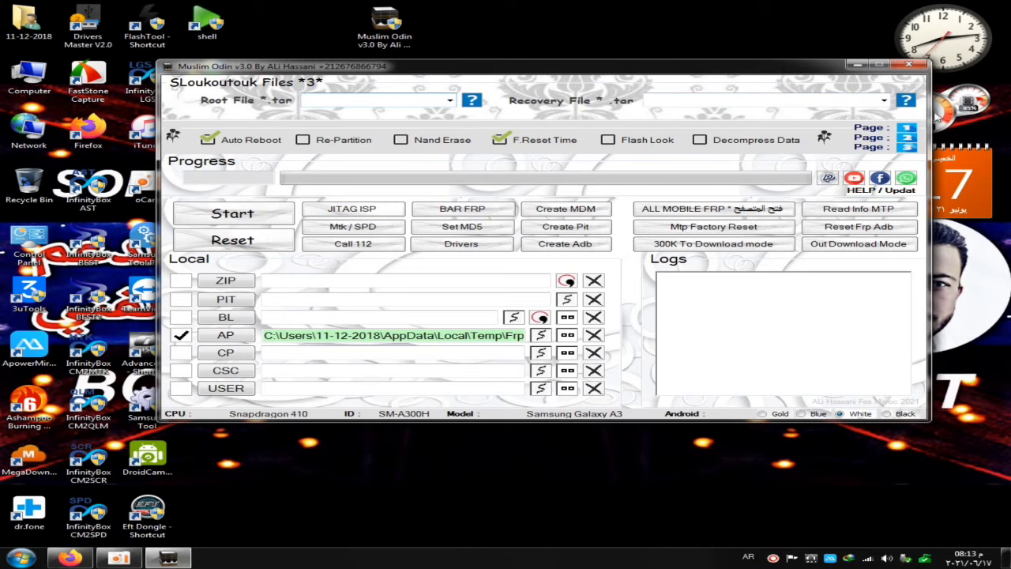
left_click(884, 100)
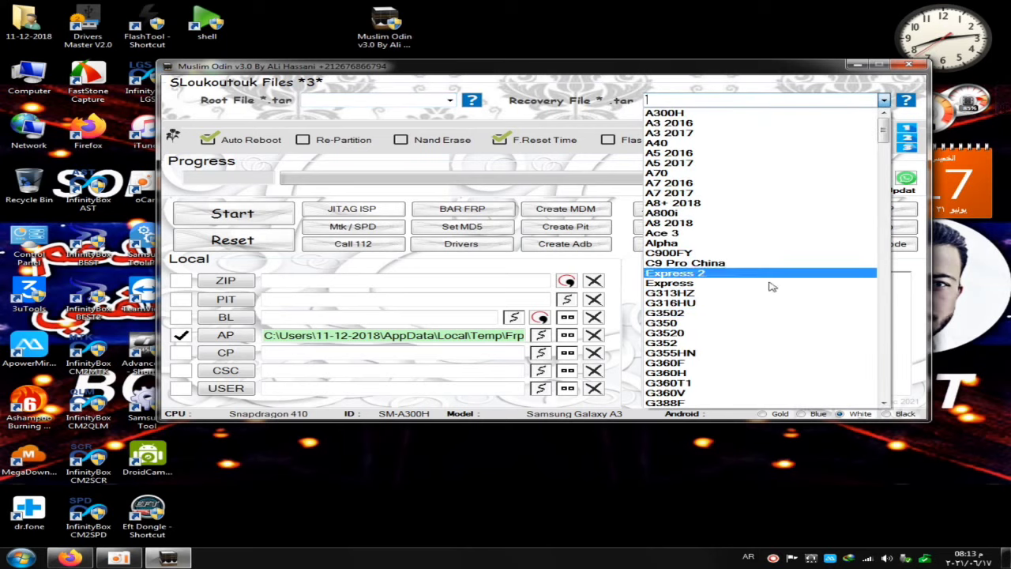
left_click(614, 119)
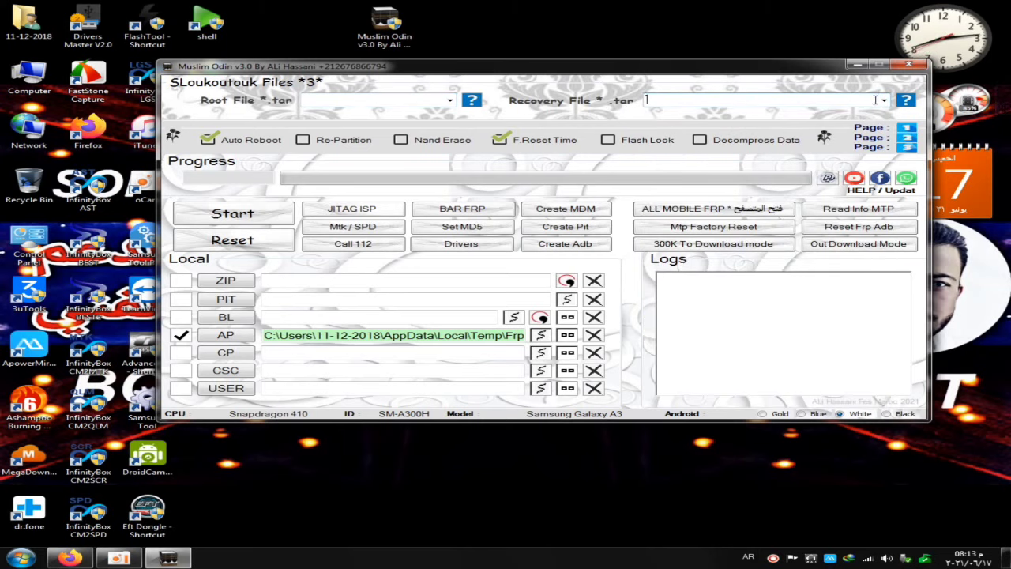
left_click(879, 100)
scroll(694, 341, "down", 3)
scroll(694, 341, "down", 1)
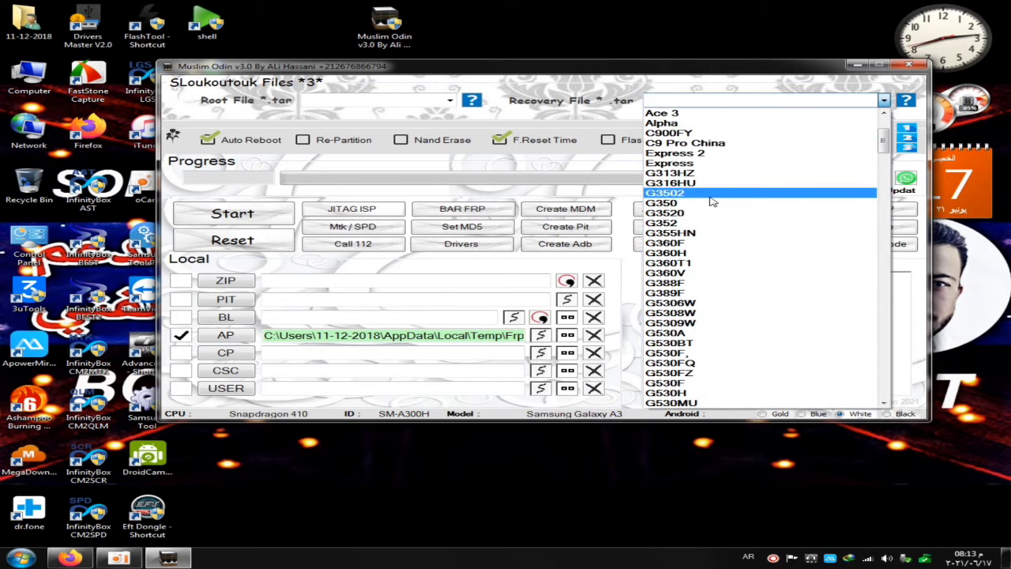
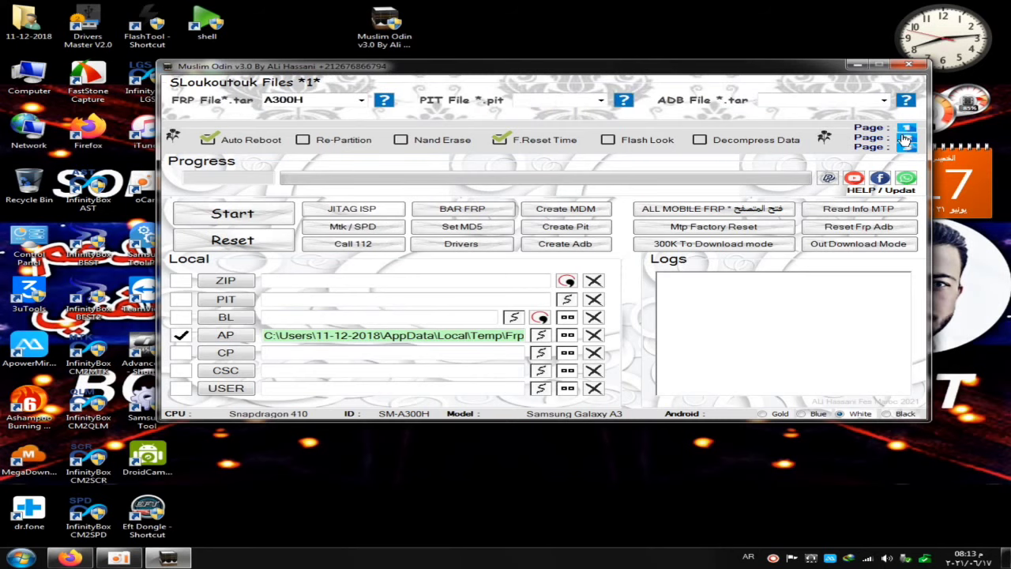
left_click(905, 138)
left_click(906, 147)
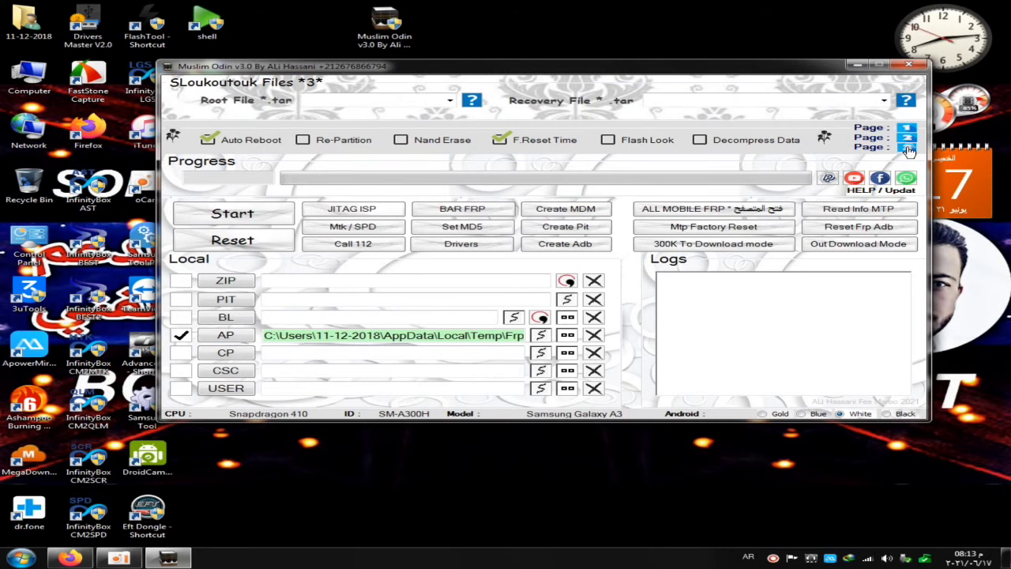
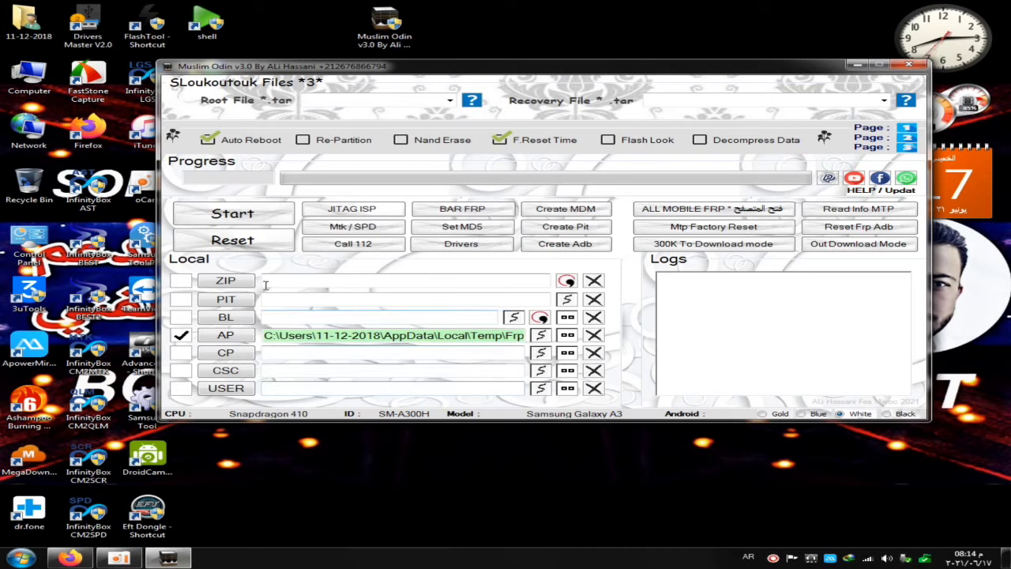
Step: Exclude userdata.img from the AP package, apply the edit, and open the save-as dialog but cancel it
left_click(569, 336)
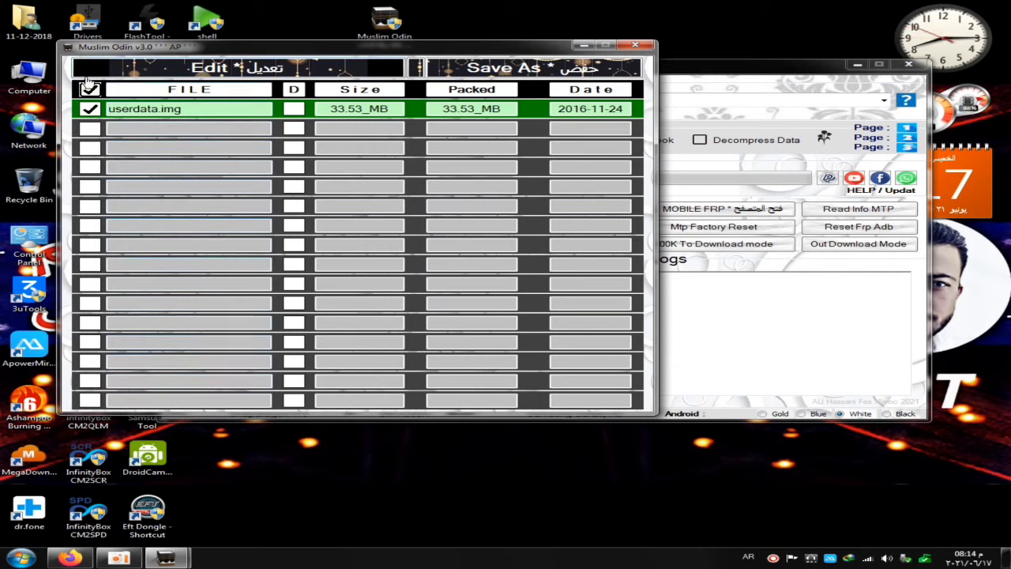
left_click(89, 109)
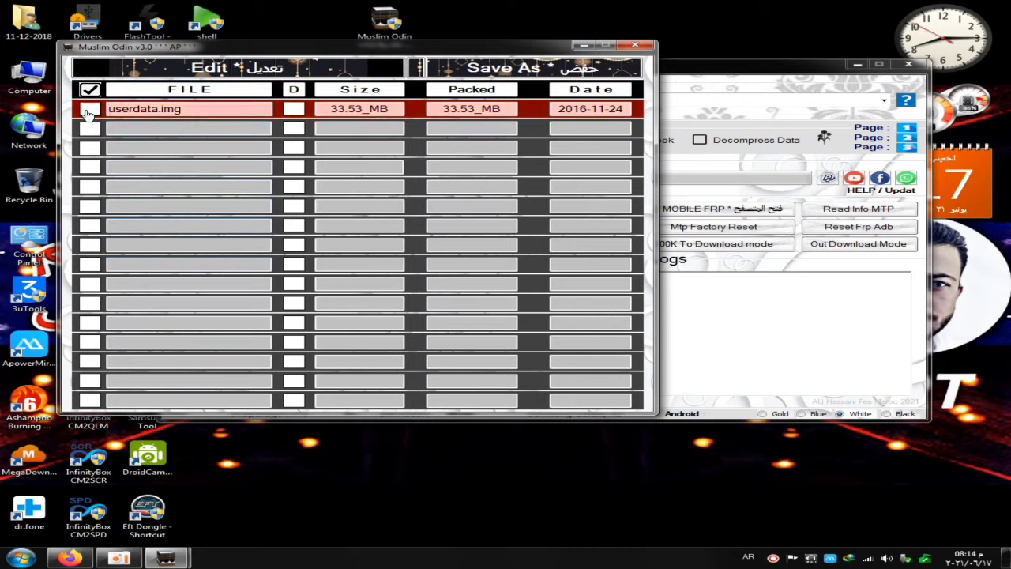
left_click(241, 71)
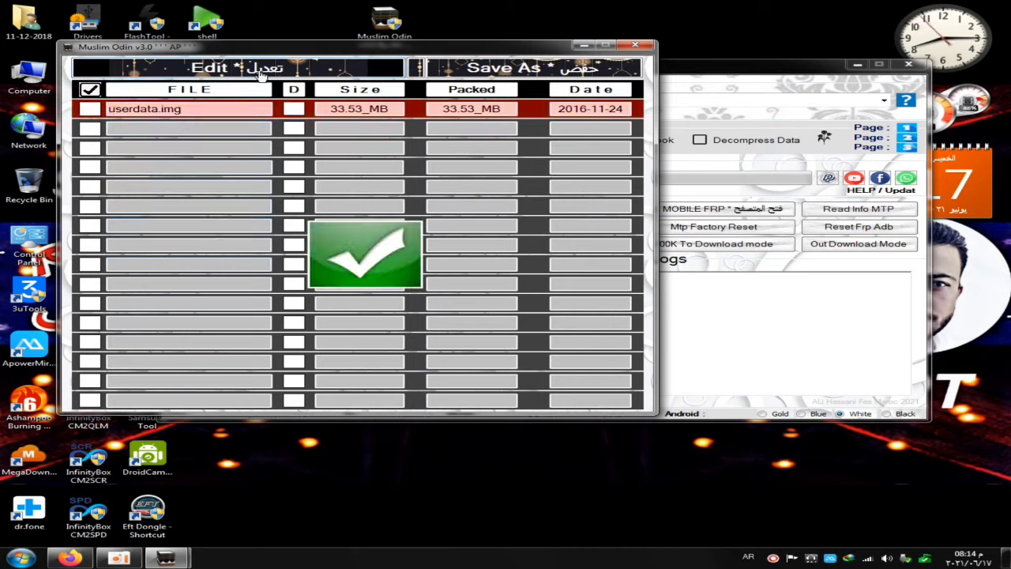
left_click(514, 69)
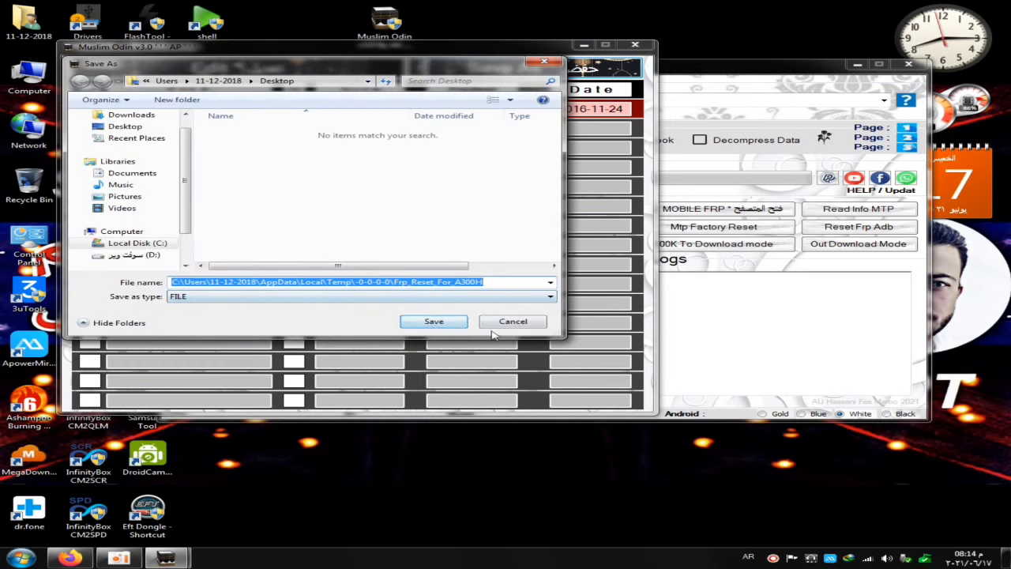
left_click(512, 321)
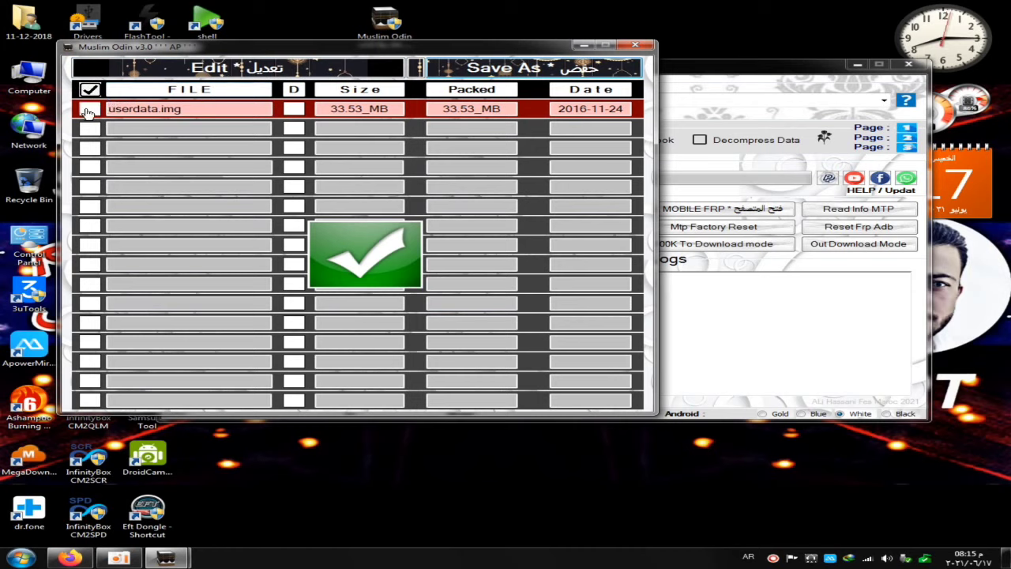
Step: Include userdata.img in the AP package again, exclude it once more, apply the edit, and close the contents window
left_click(92, 112)
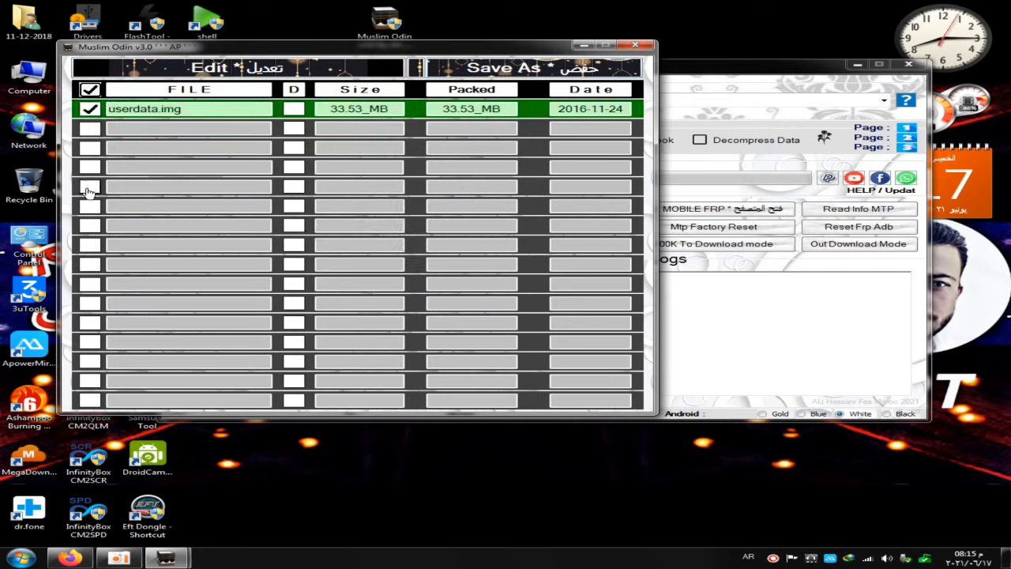
left_click(93, 110)
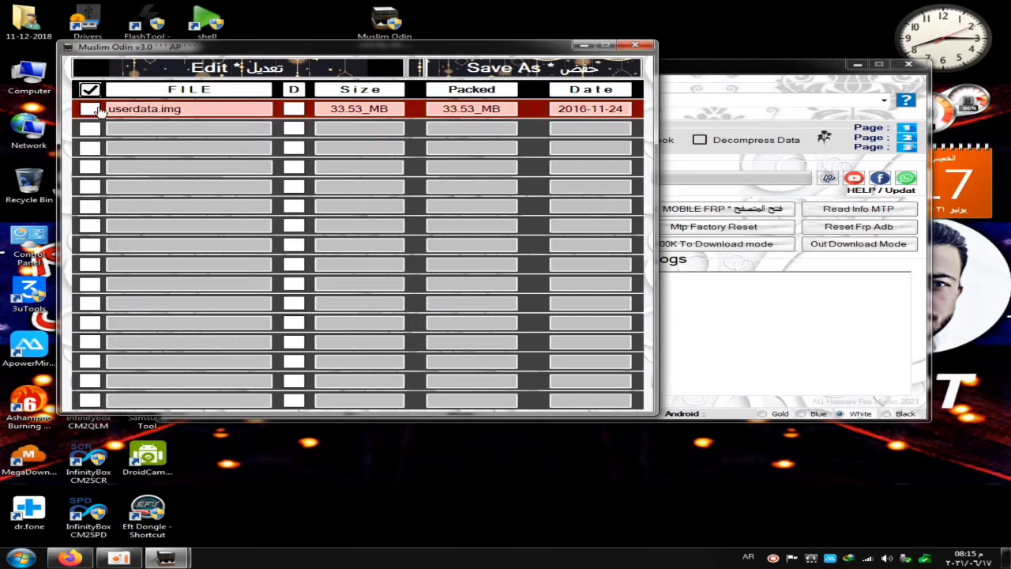
left_click(249, 69)
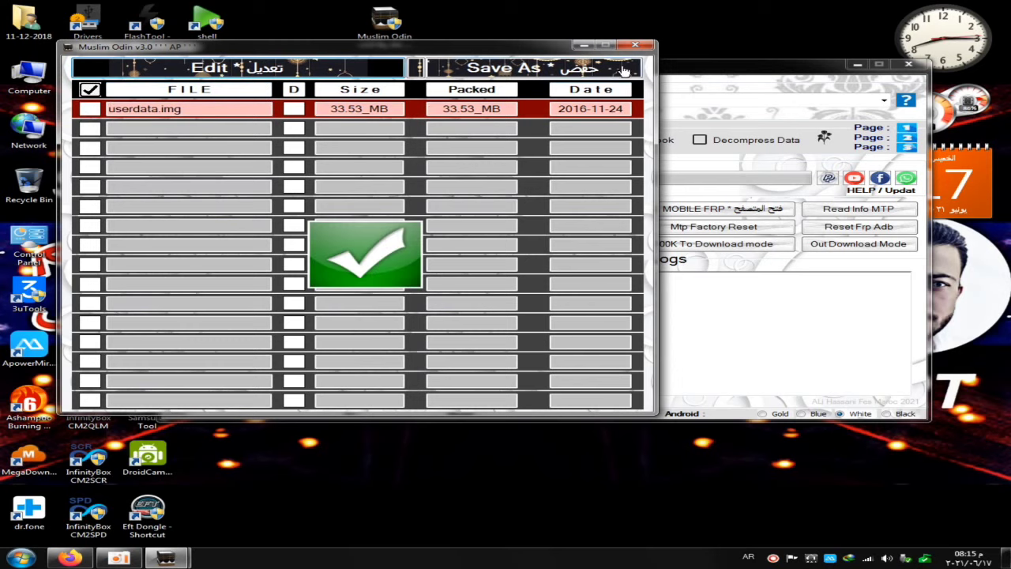
left_click(635, 44)
Step: Reopen the edited AP package's contents to check its file list, and close the window
left_click(567, 335)
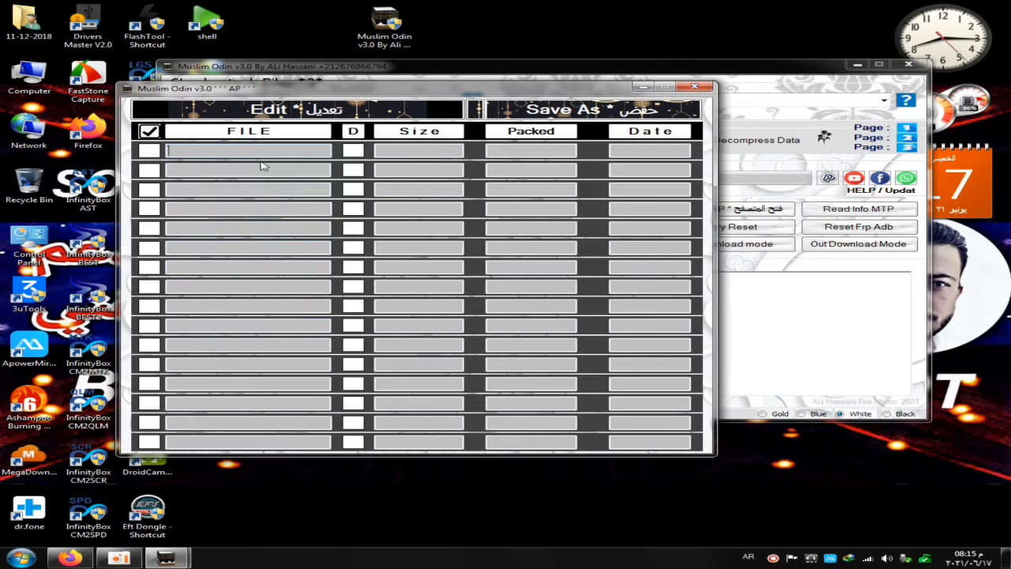
left_click(149, 131)
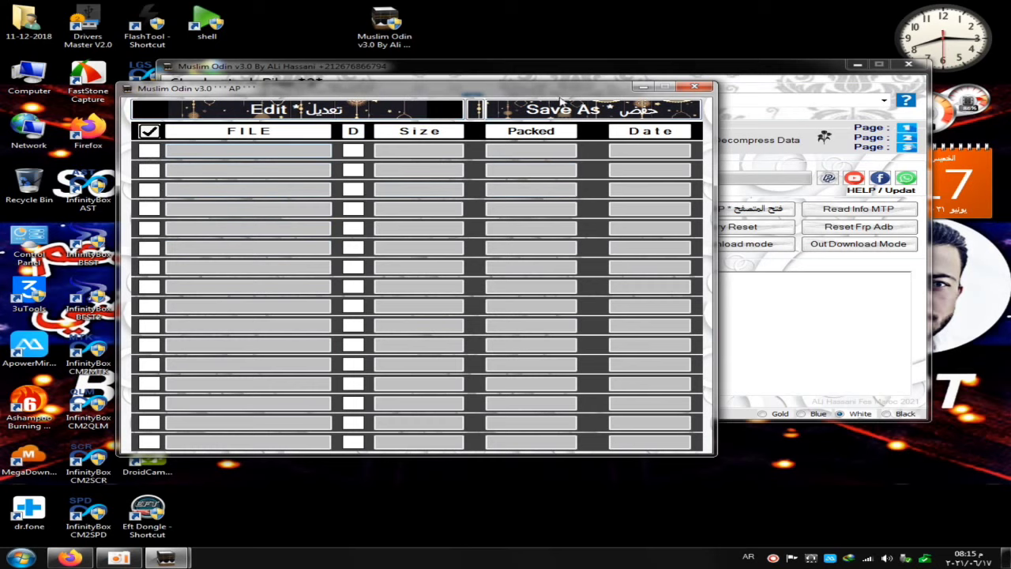
left_click(692, 87)
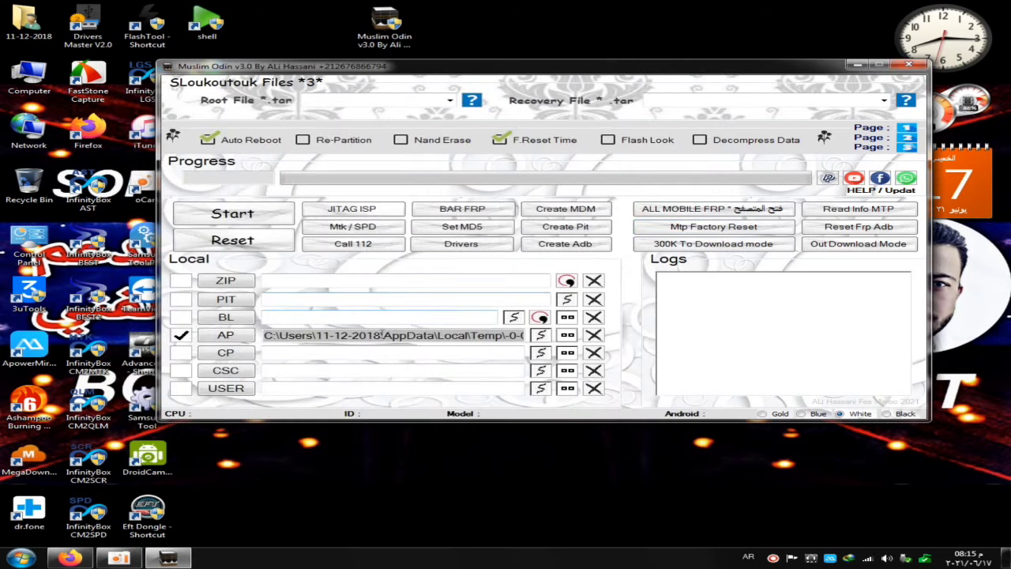
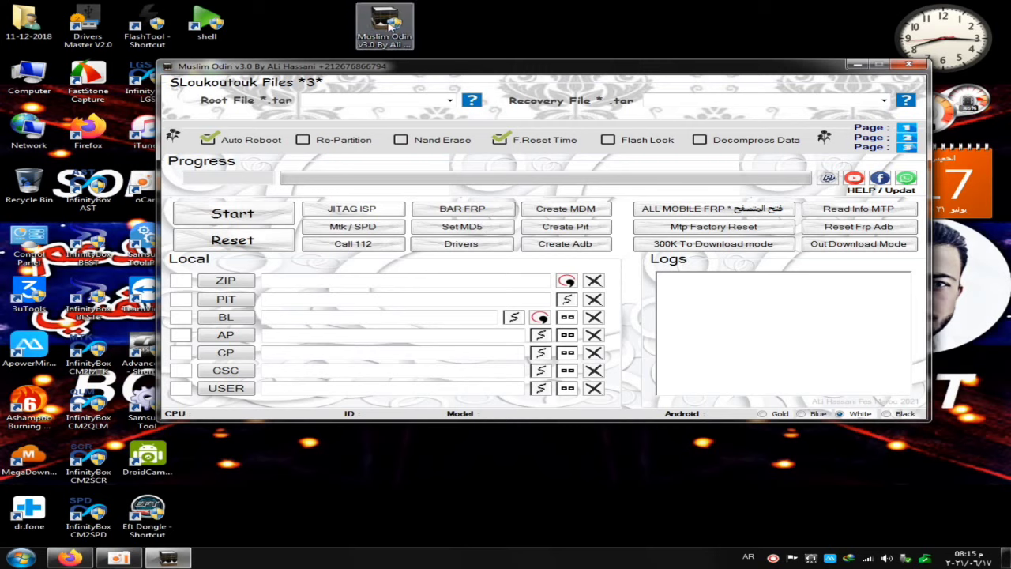
right_click(386, 24)
left_click(594, 8)
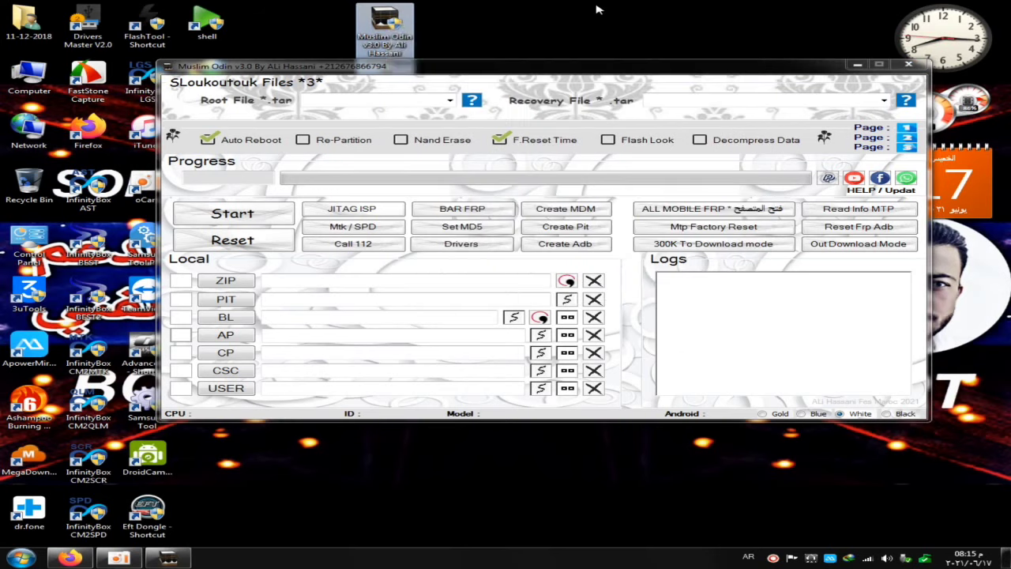
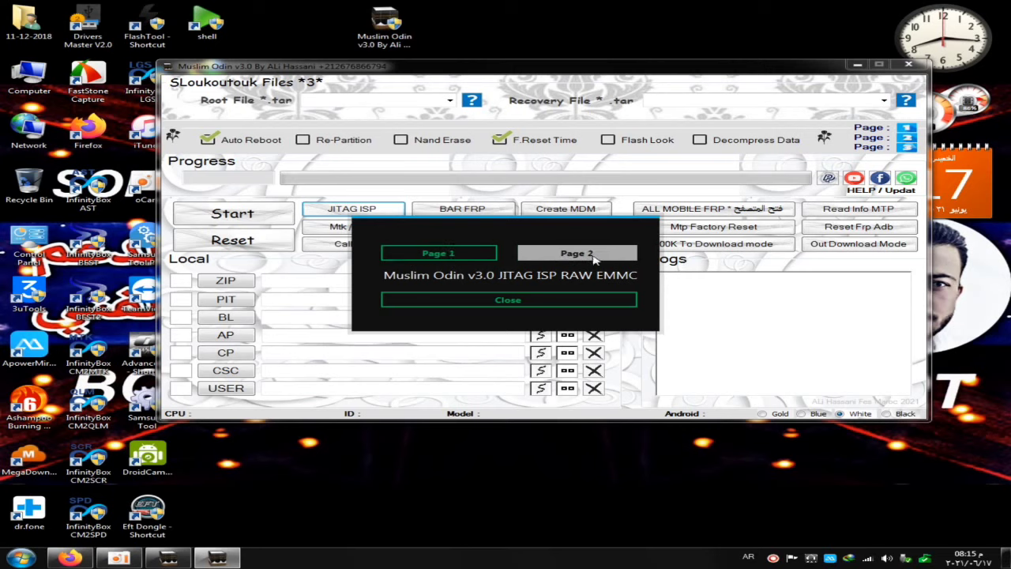
Step: Examine both pages of the JITAG ISP RAW EMMC tool, including the page 1 drive list, and close its windows
left_click(439, 259)
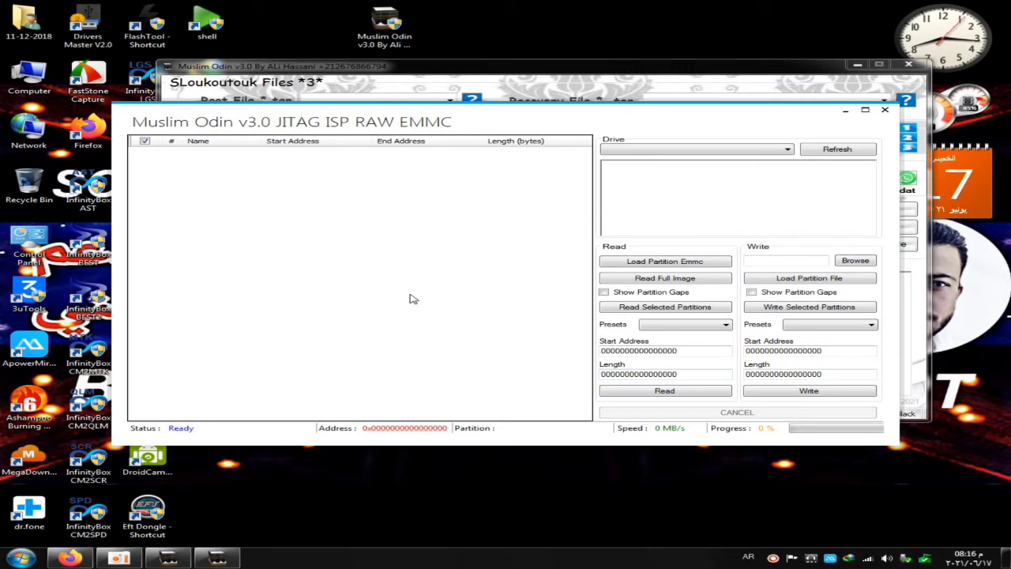
left_click(709, 152)
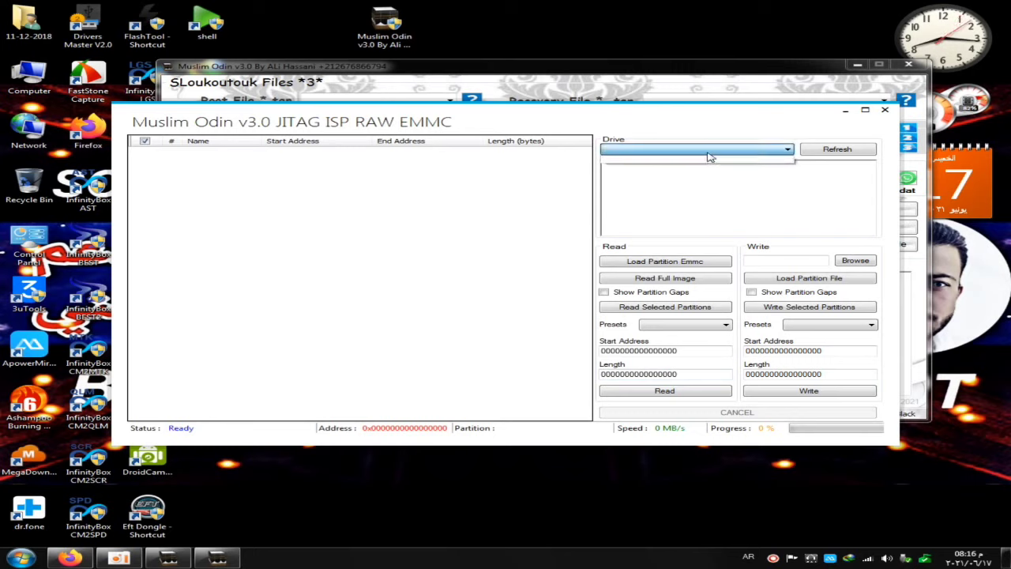
left_click(709, 158)
left_click(625, 198)
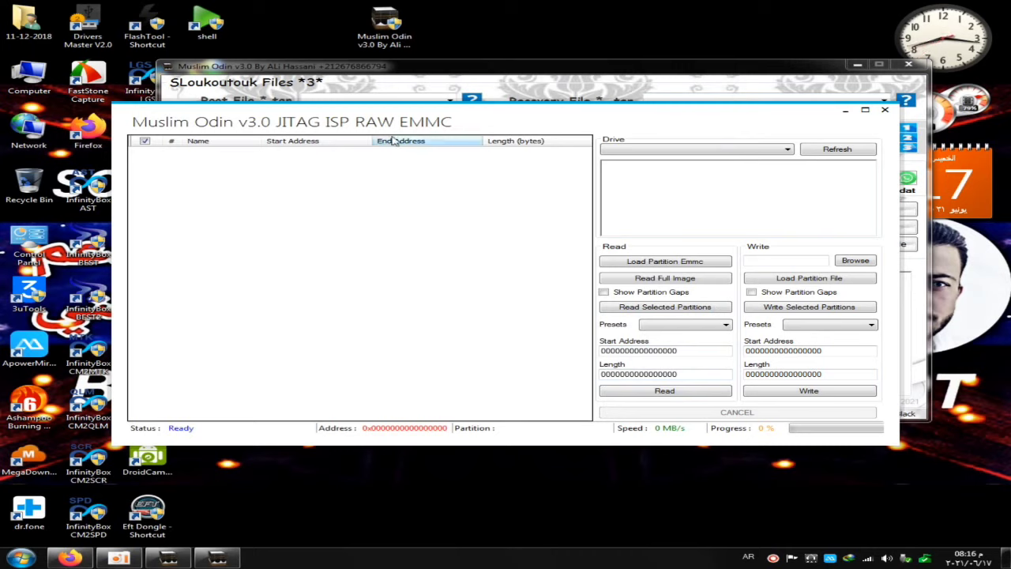
left_click(886, 111)
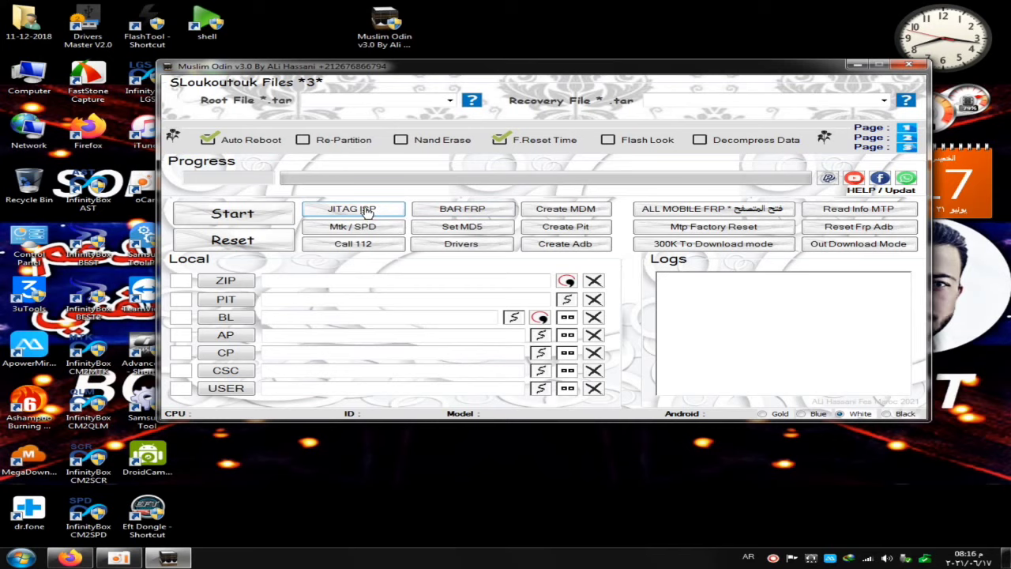
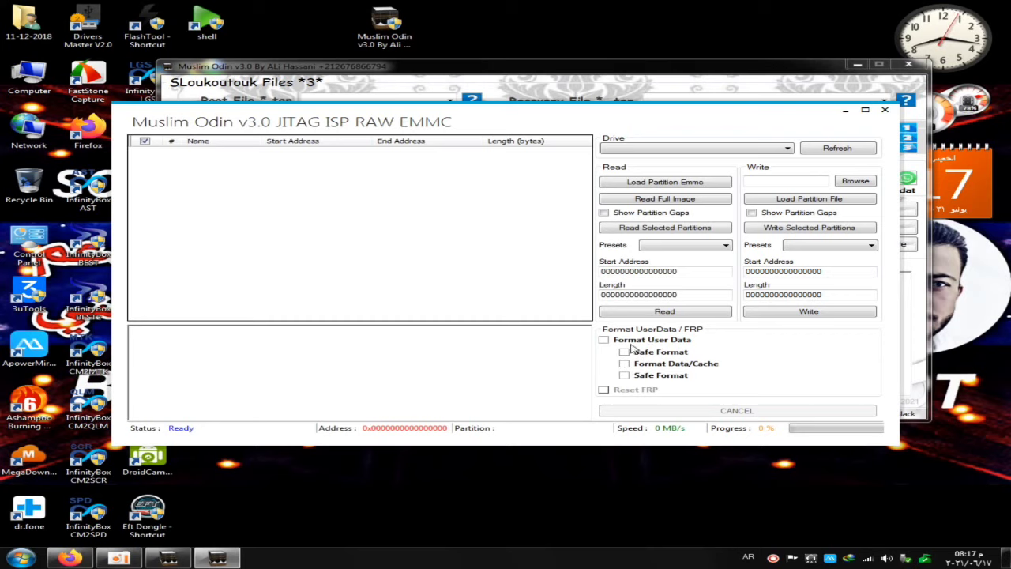
left_click(885, 111)
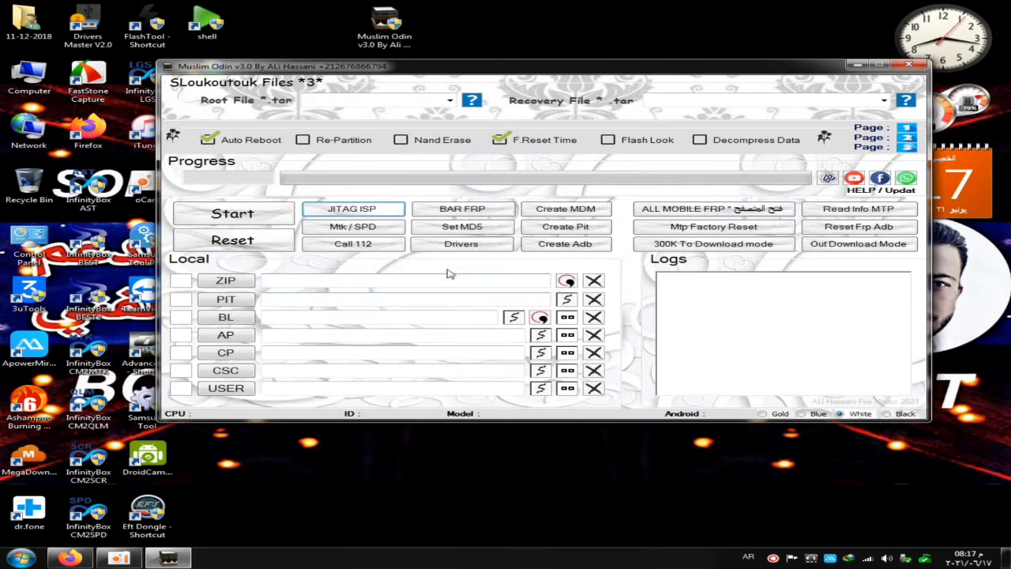
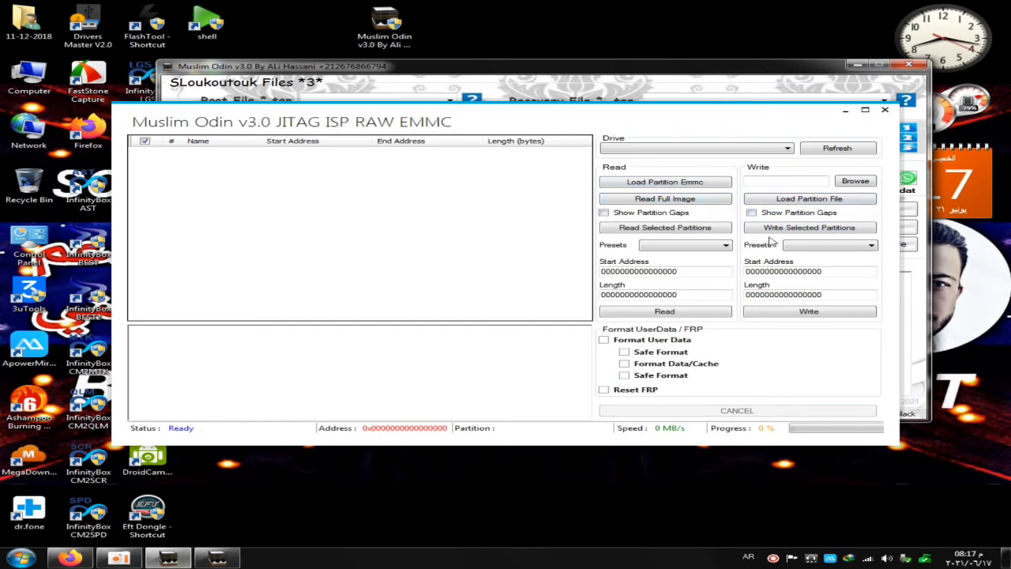
left_click(885, 109)
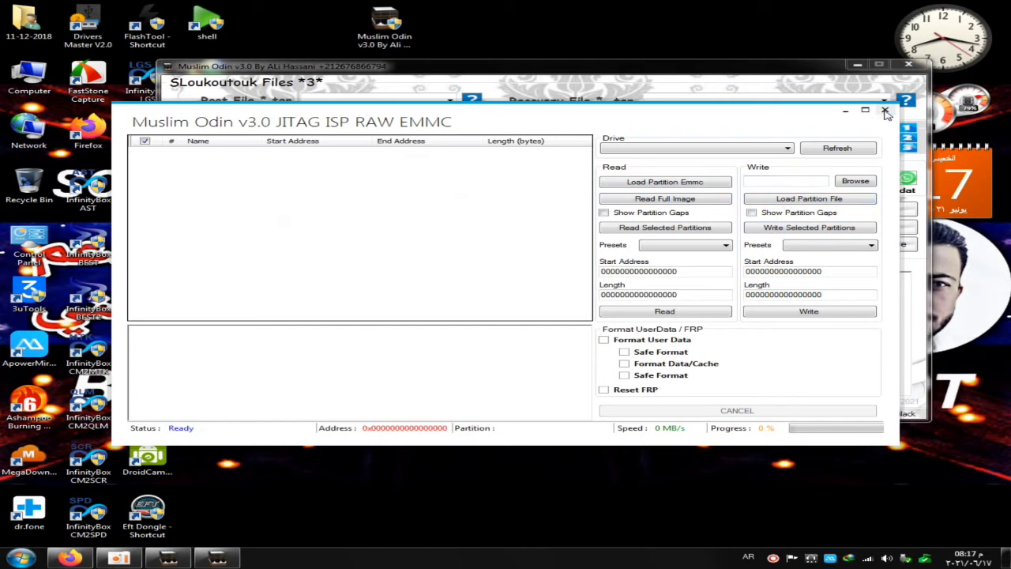
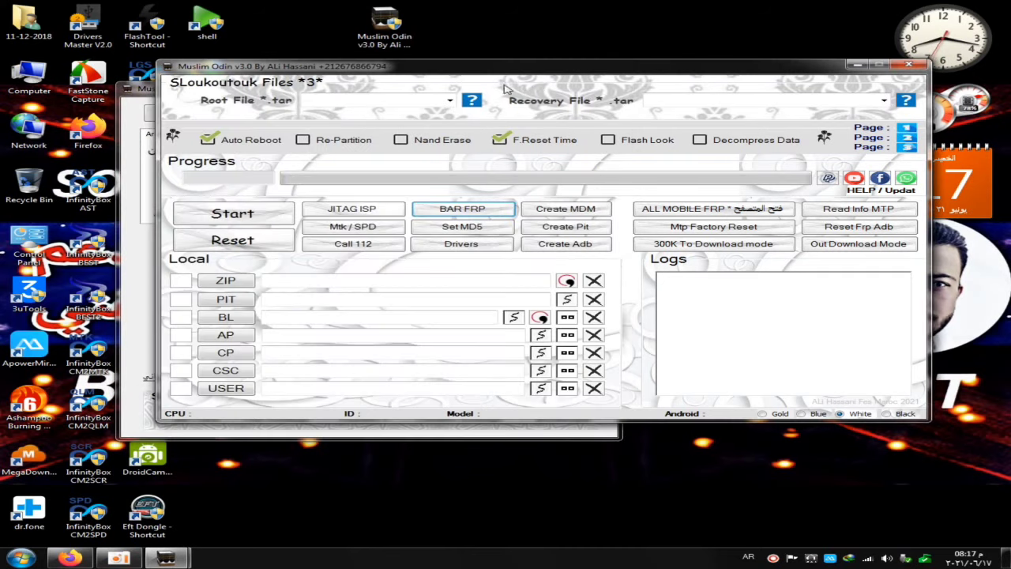
Step: Open the BAR FRP tool and examine the three illustrated guide pages of Method 2
left_click(164, 84)
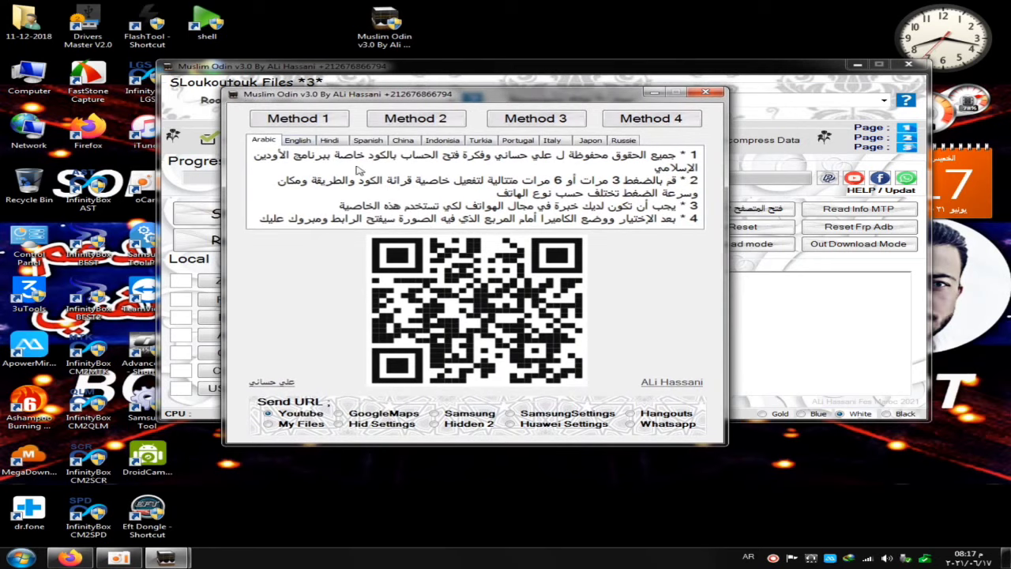
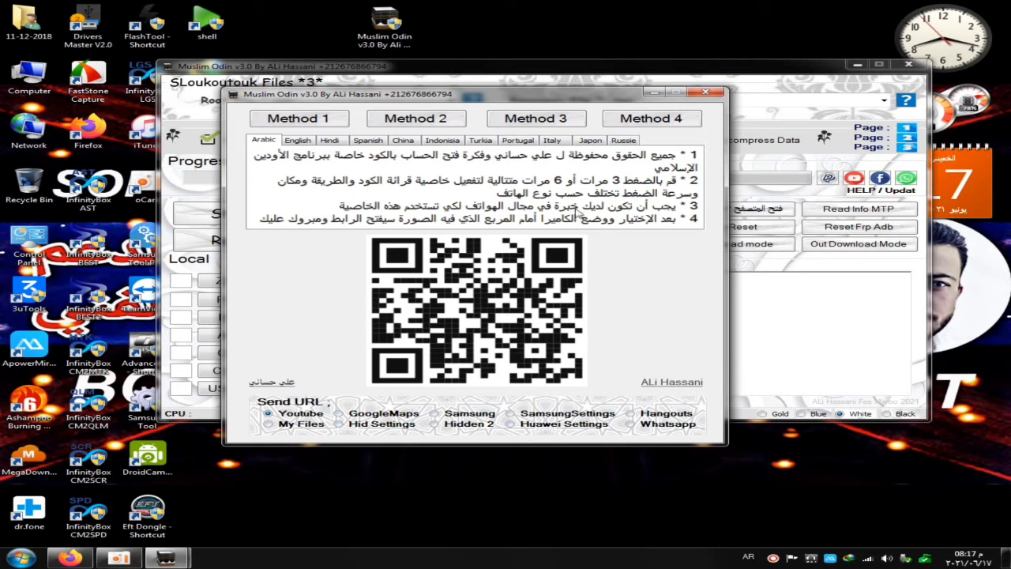
left_click(436, 131)
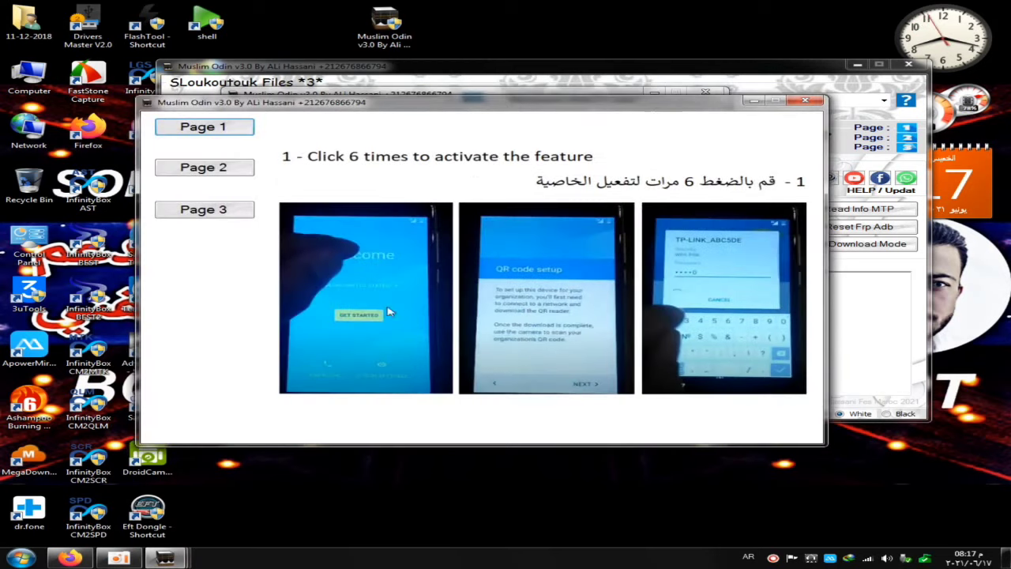
left_click(237, 171)
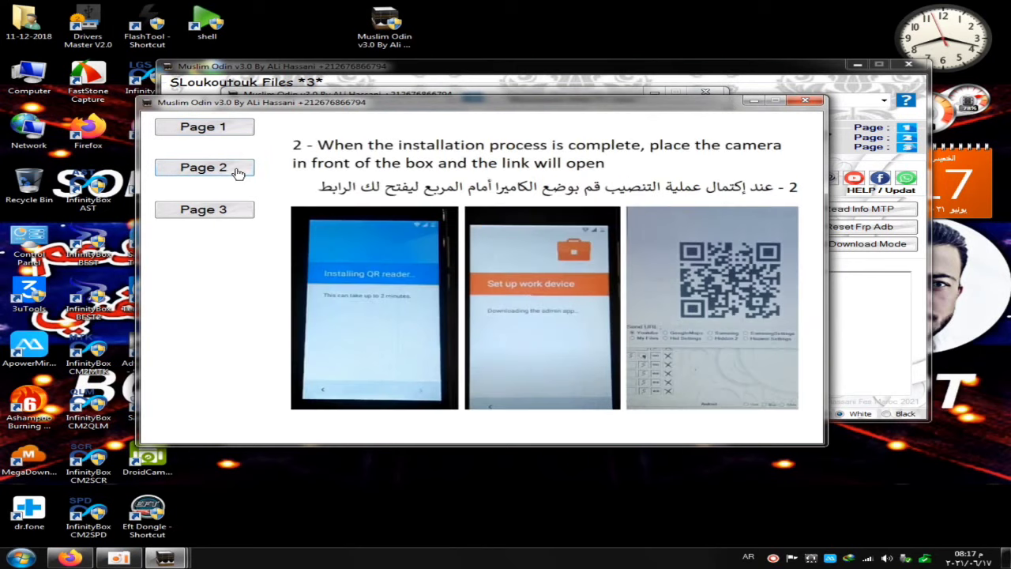
left_click(222, 210)
left_click(222, 212)
left_click(203, 167)
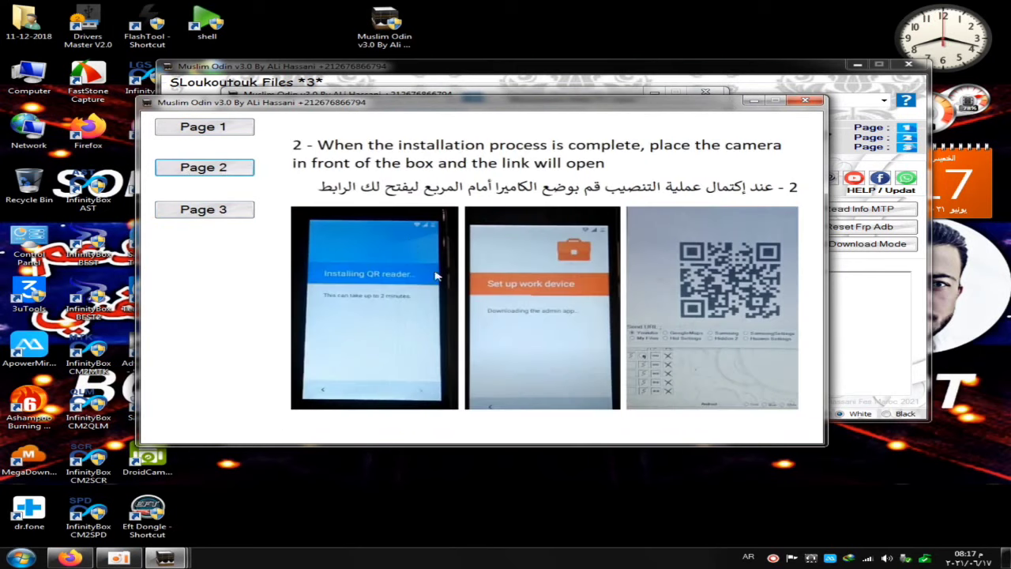
left_click(204, 132)
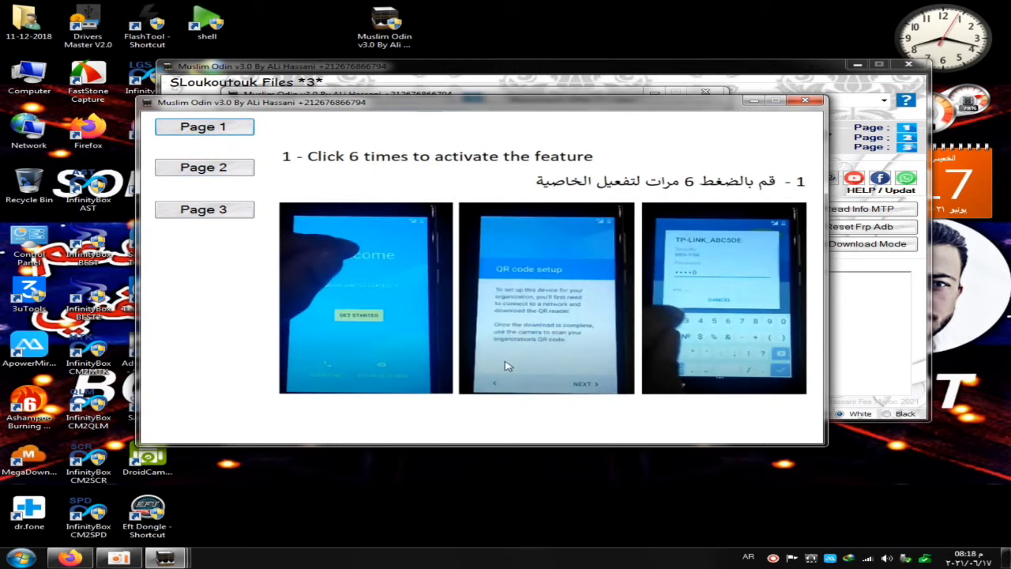
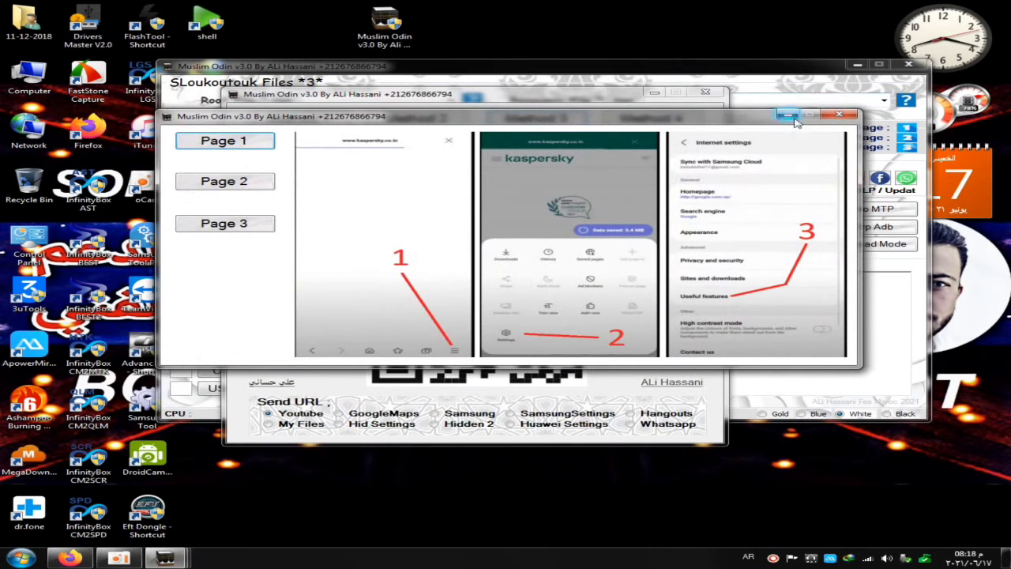
Step: Read through pages 2 and 3 of the Method 3 guide, close it, and view the Method 4 guide
left_click(246, 182)
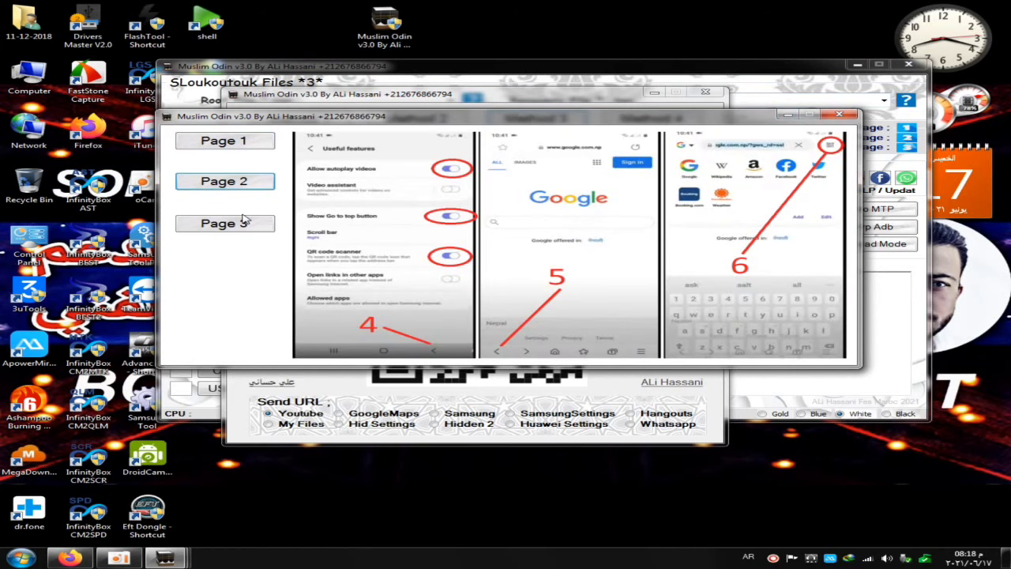
left_click(231, 226)
left_click(839, 114)
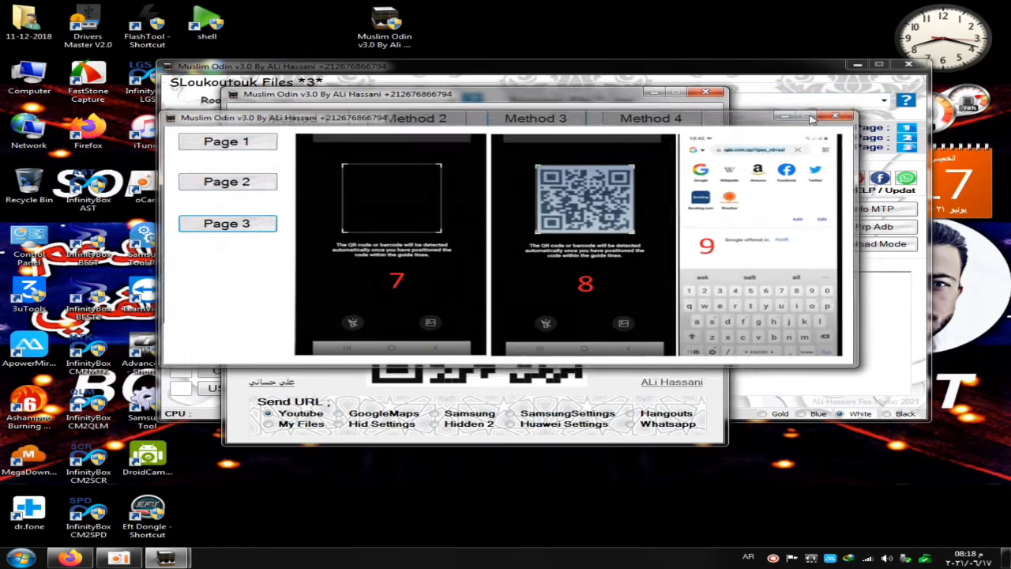
left_click(644, 119)
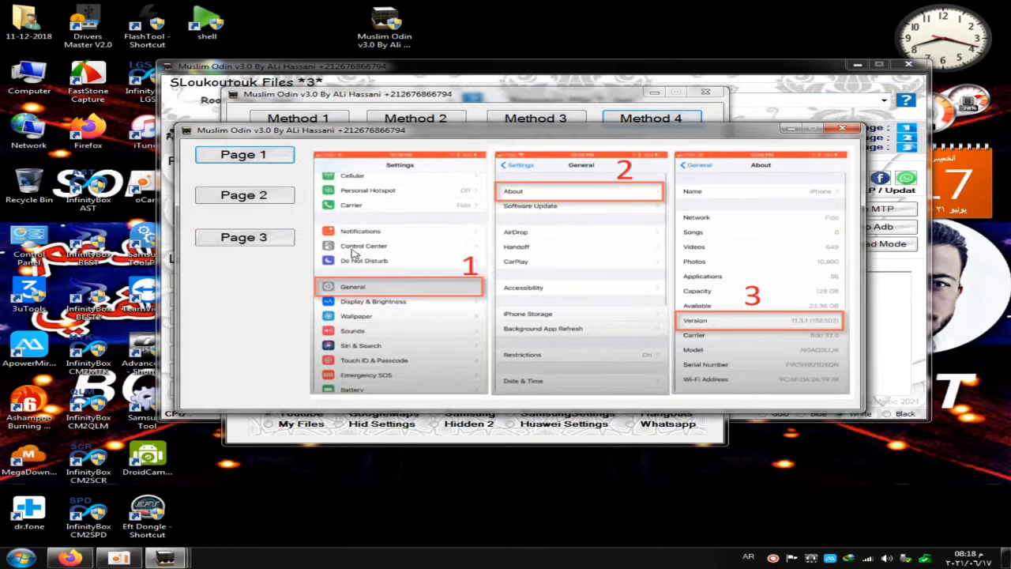
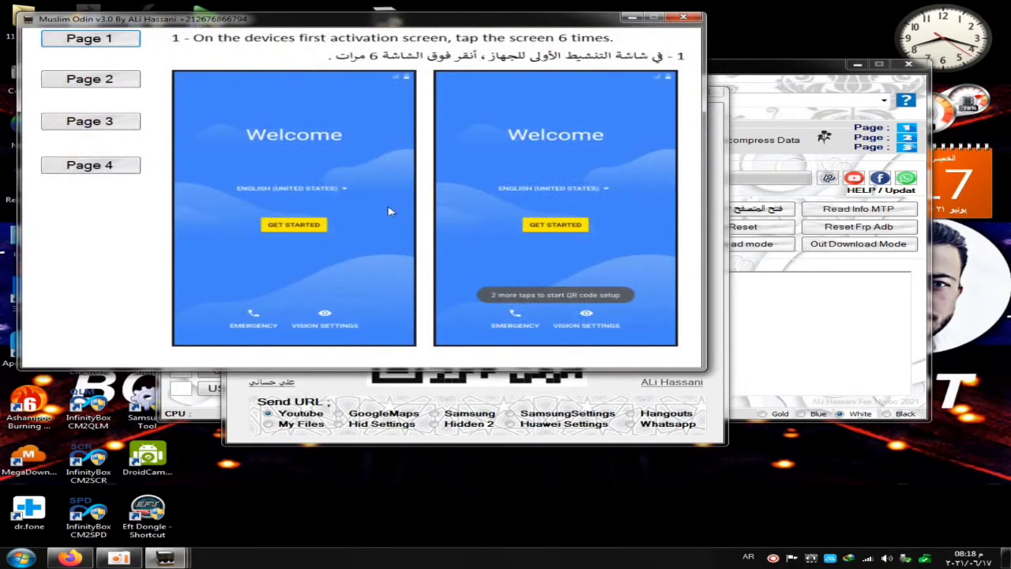
Step: Examine pages 2 to 4 of the Method 1 guide, and close the guide and the BAR FRP window
left_click(102, 82)
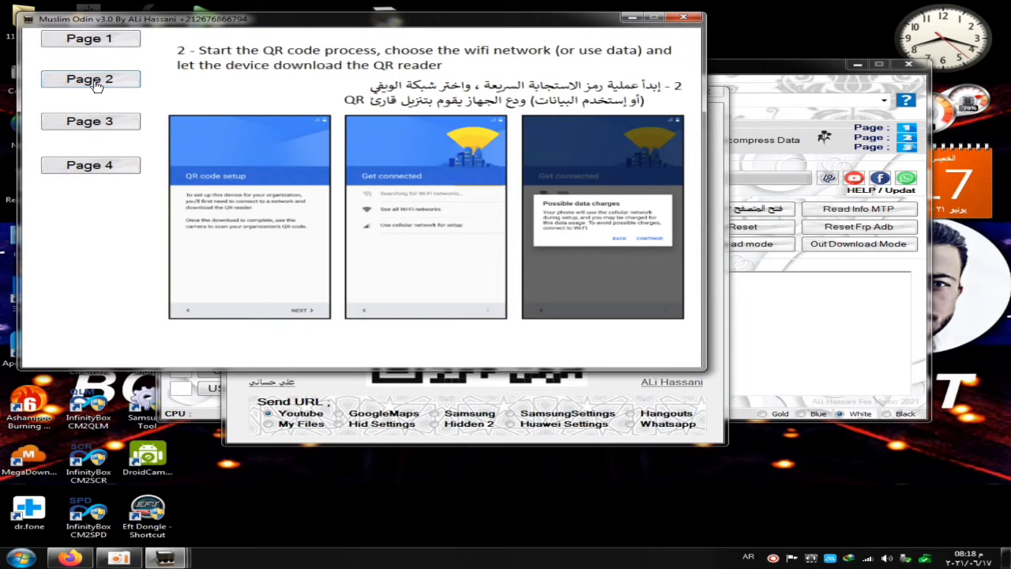
left_click(101, 122)
left_click(91, 168)
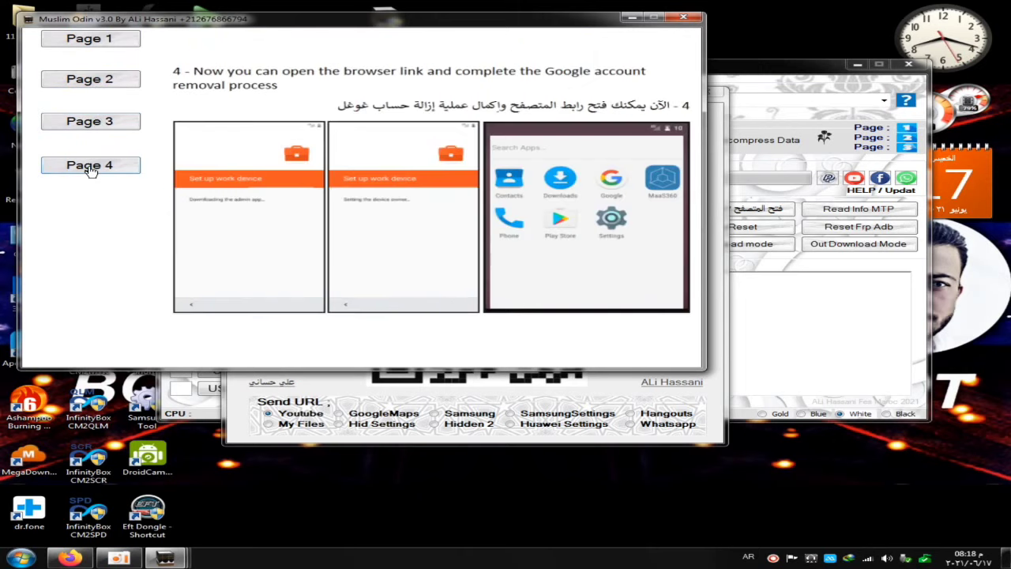
left_click(684, 17)
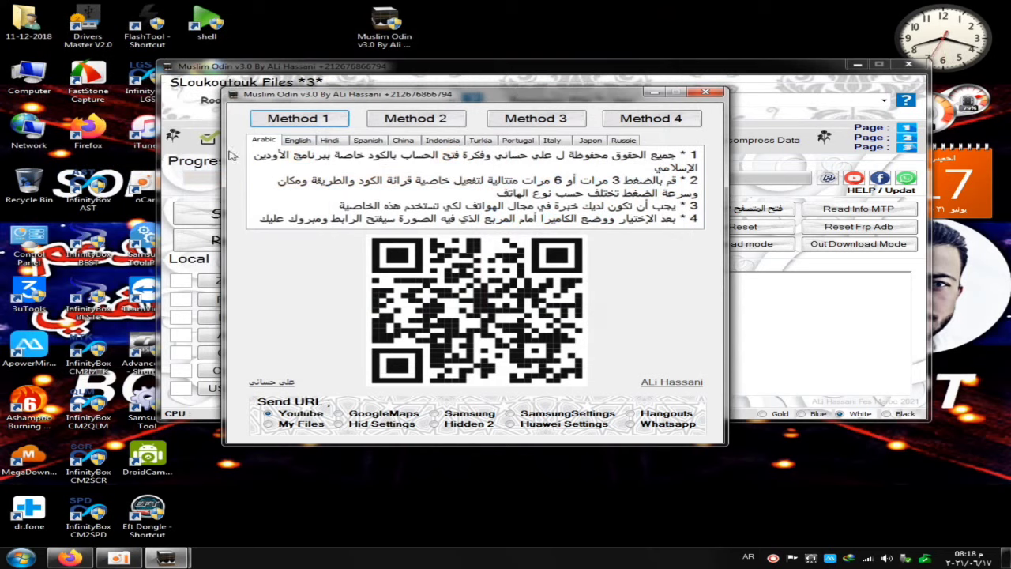
left_click(705, 93)
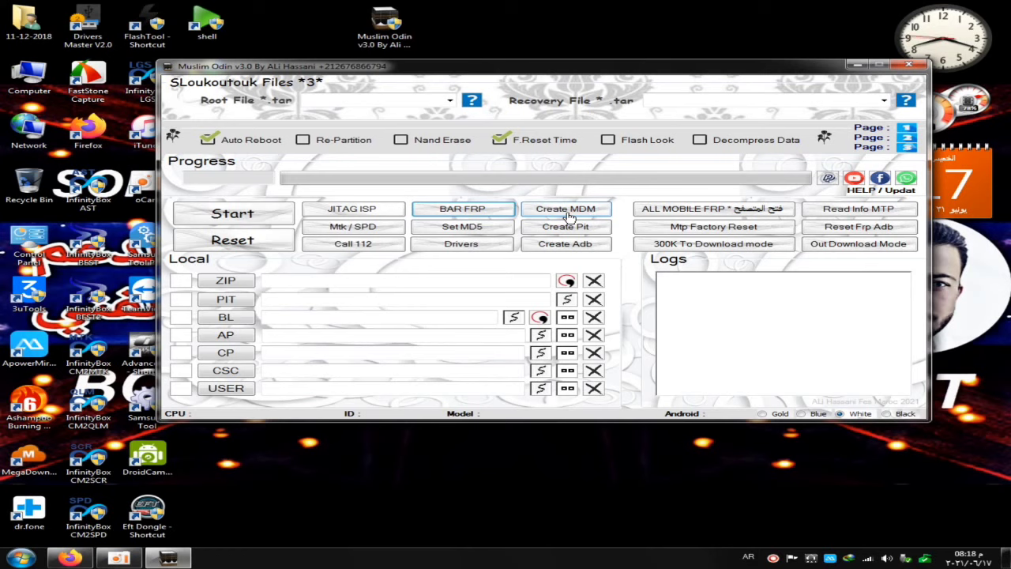
Step: Try to create the MDM file twice and the PIT file once, dismissing each message
left_click(568, 211)
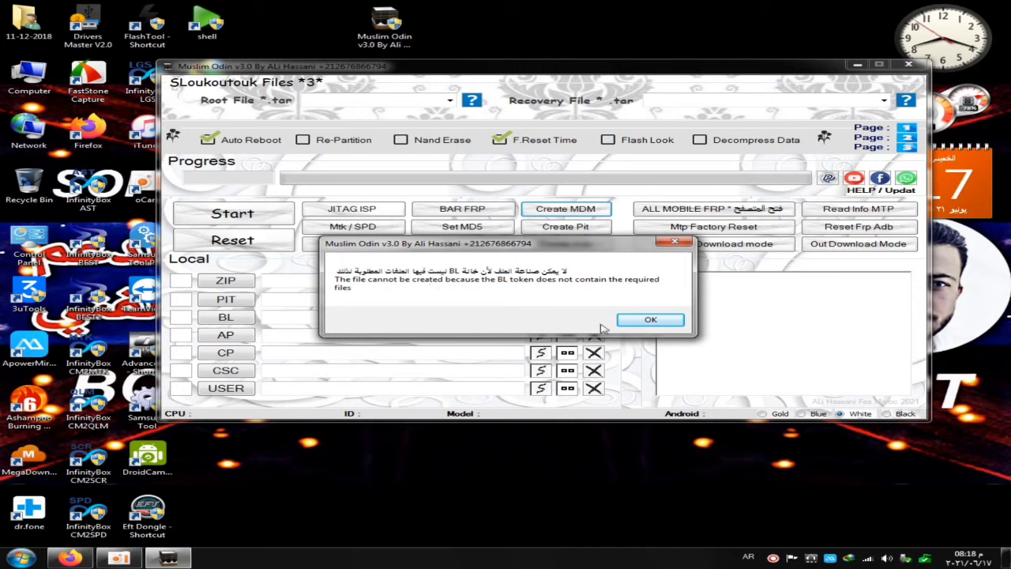
left_click(648, 319)
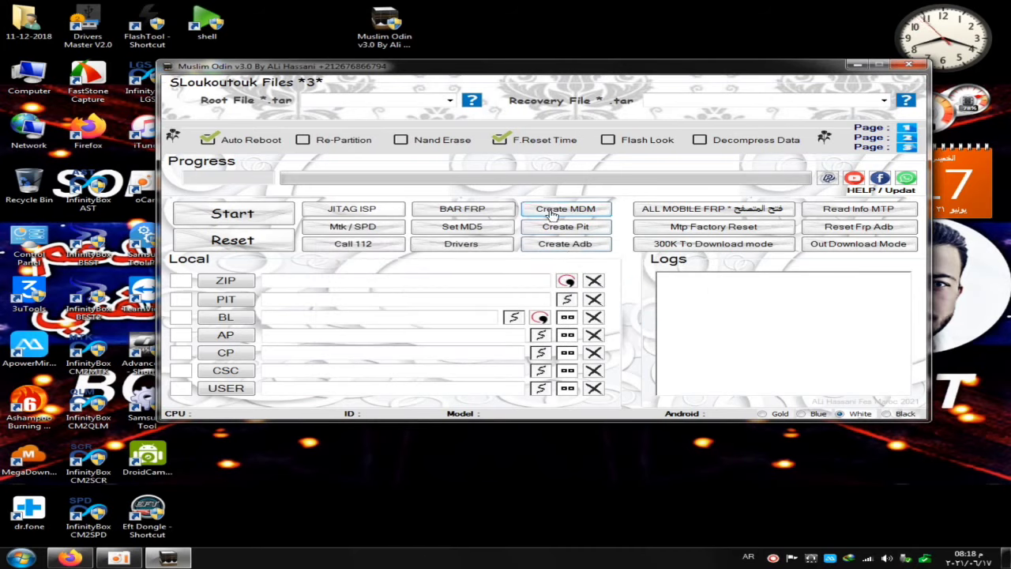
left_click(581, 210)
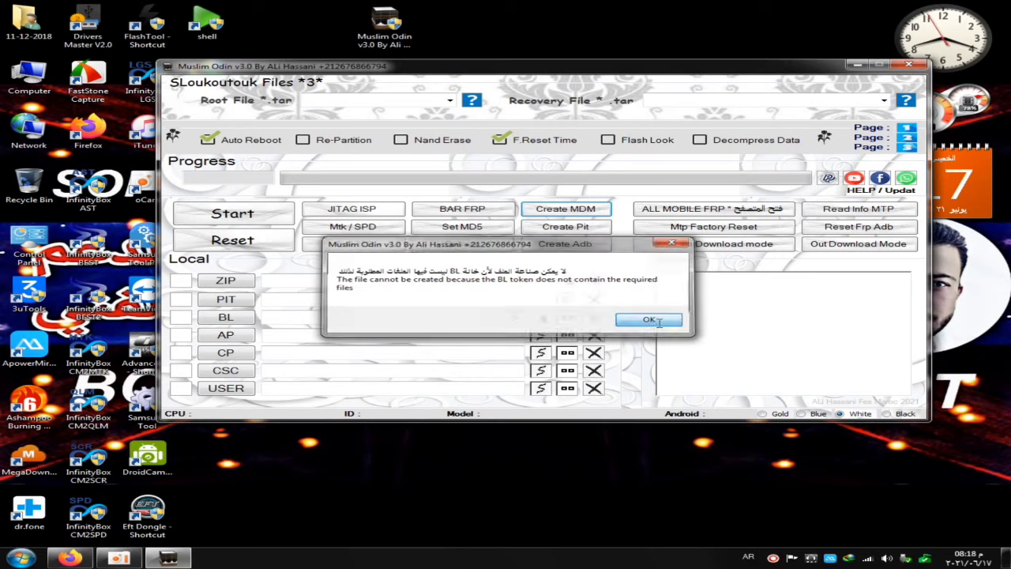
left_click(653, 320)
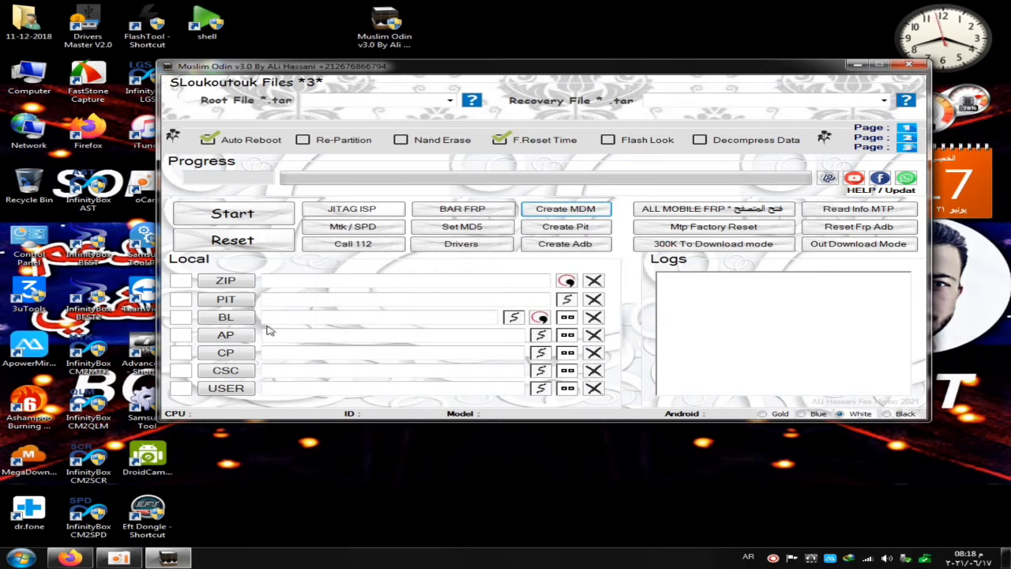
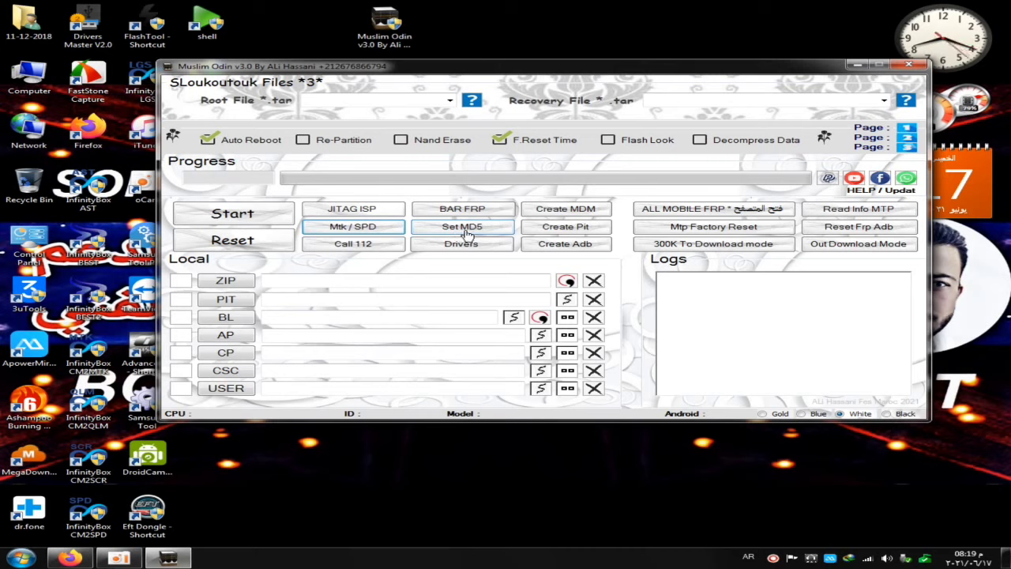
left_click(473, 231)
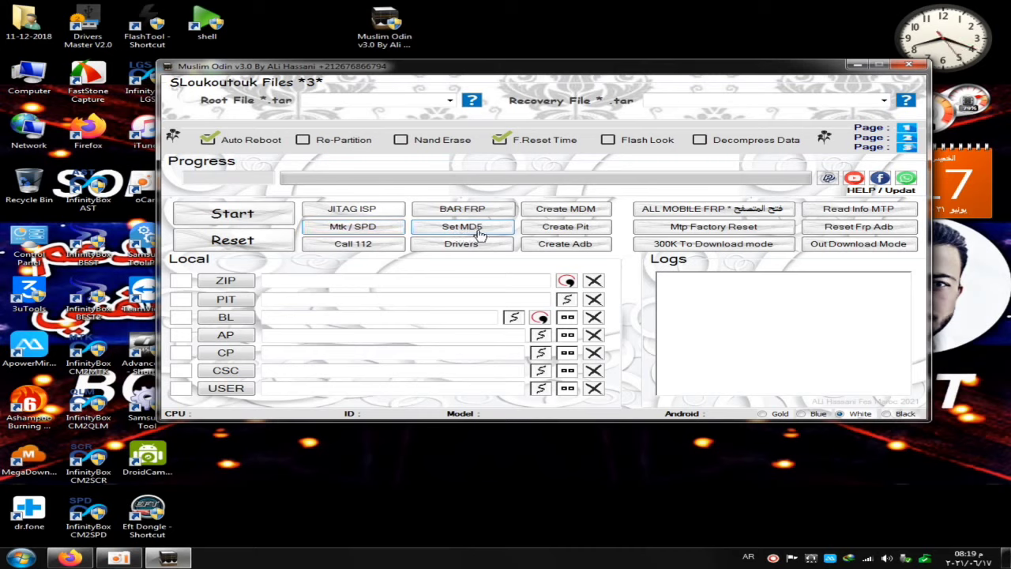
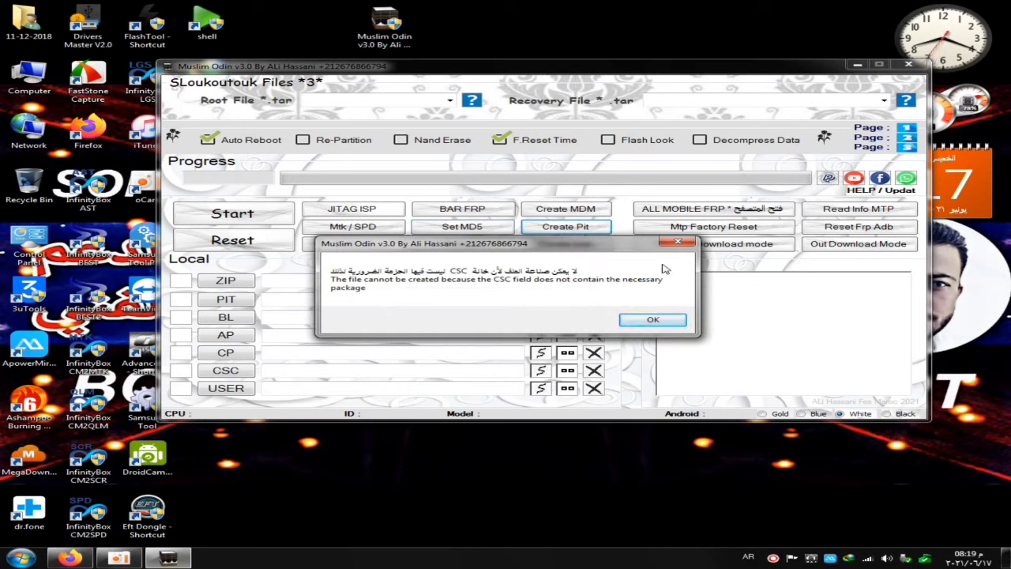
left_click(677, 241)
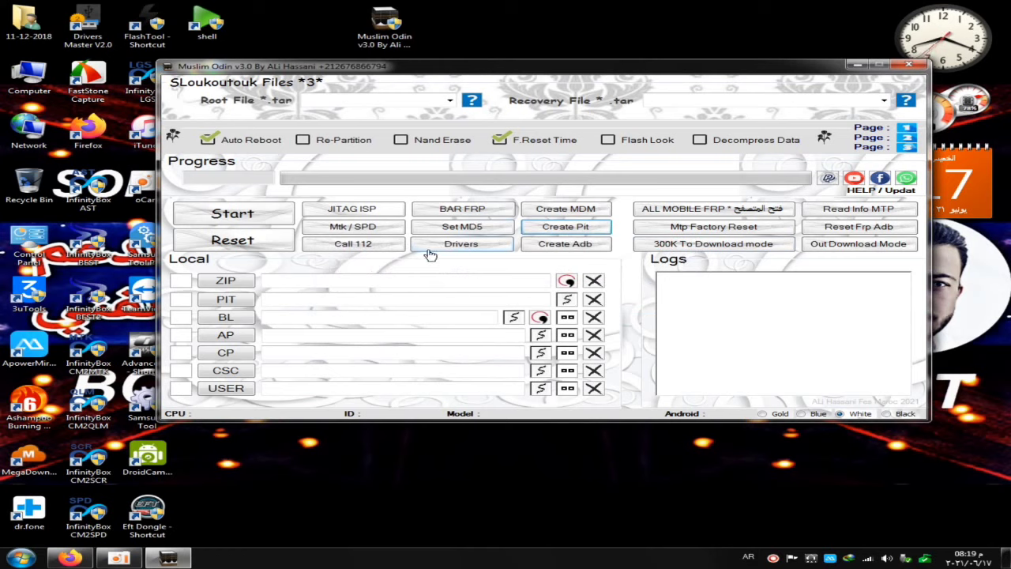
Step: View the Call 112 tool and close it, and try to create the ADB file
left_click(388, 250)
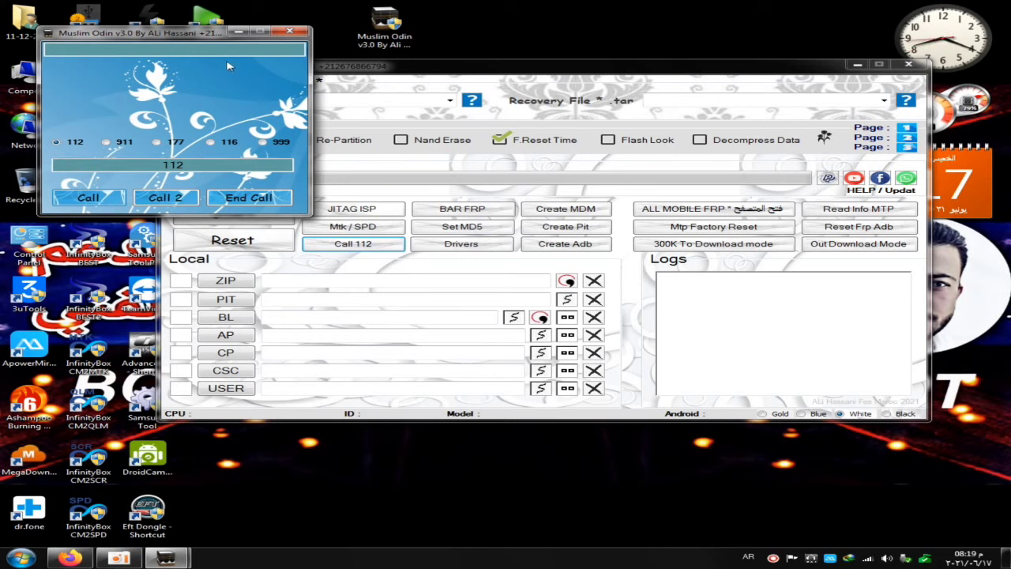
left_click(288, 31)
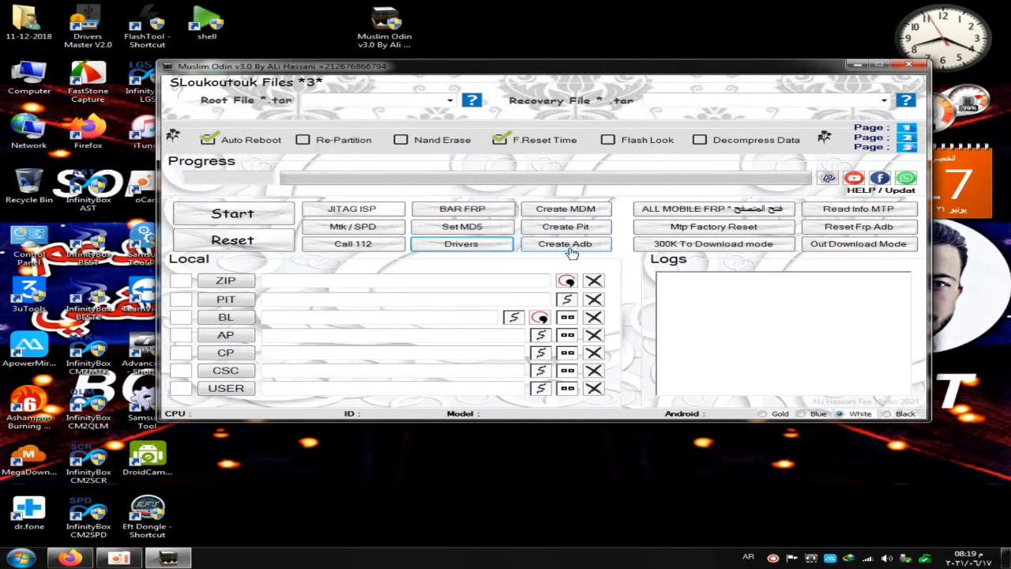
left_click(566, 244)
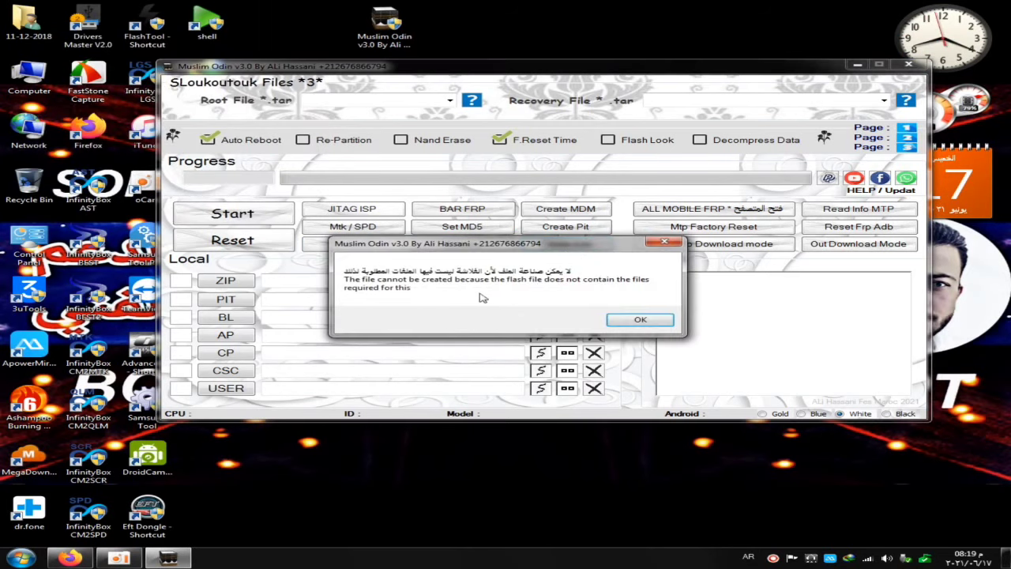
left_click(665, 242)
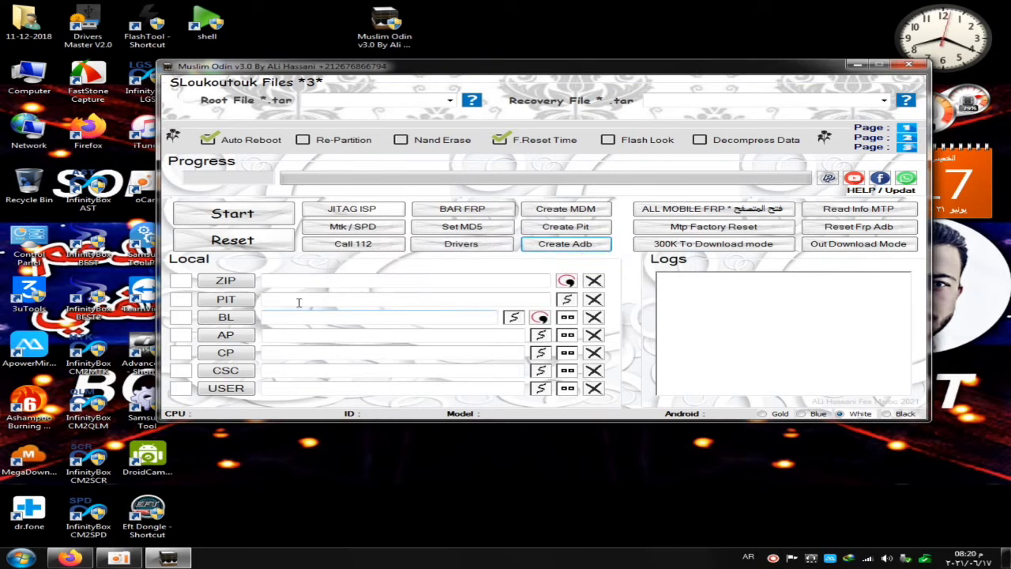
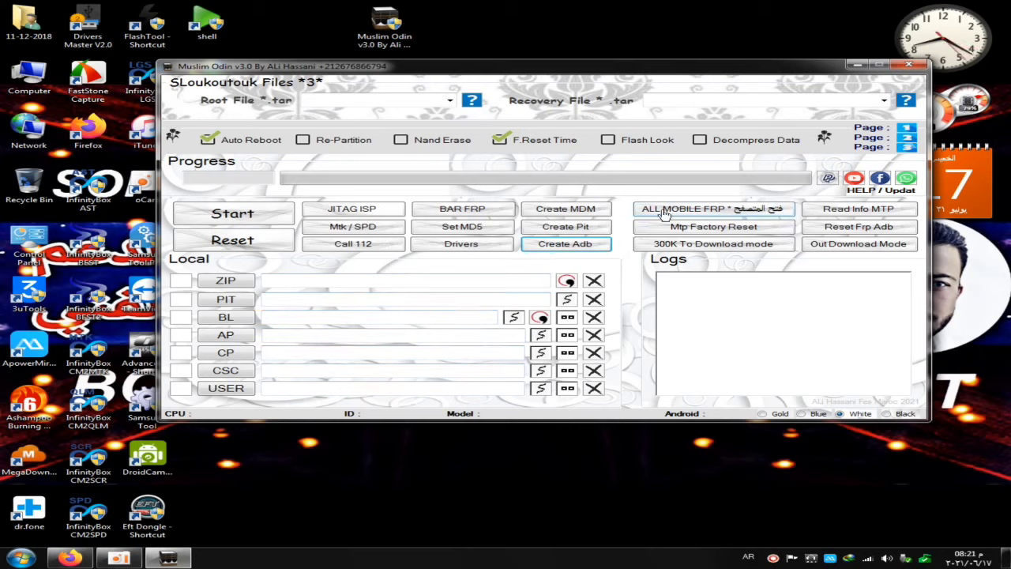
Step: Examine the ALL MOBILE FRP tool's instructions and Send URL options up to Whatsapp, and close its window
left_click(693, 210)
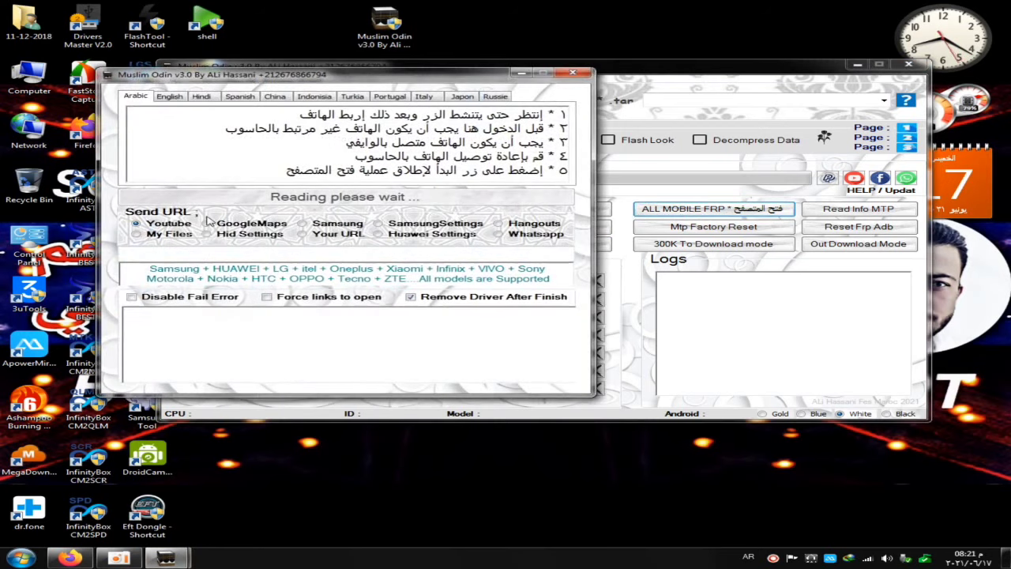
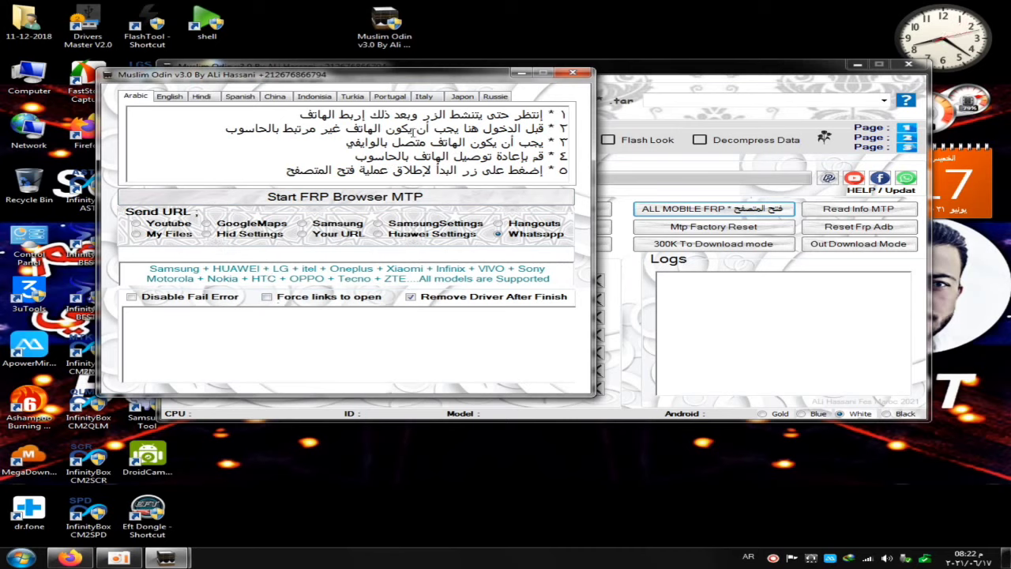
left_click(580, 75)
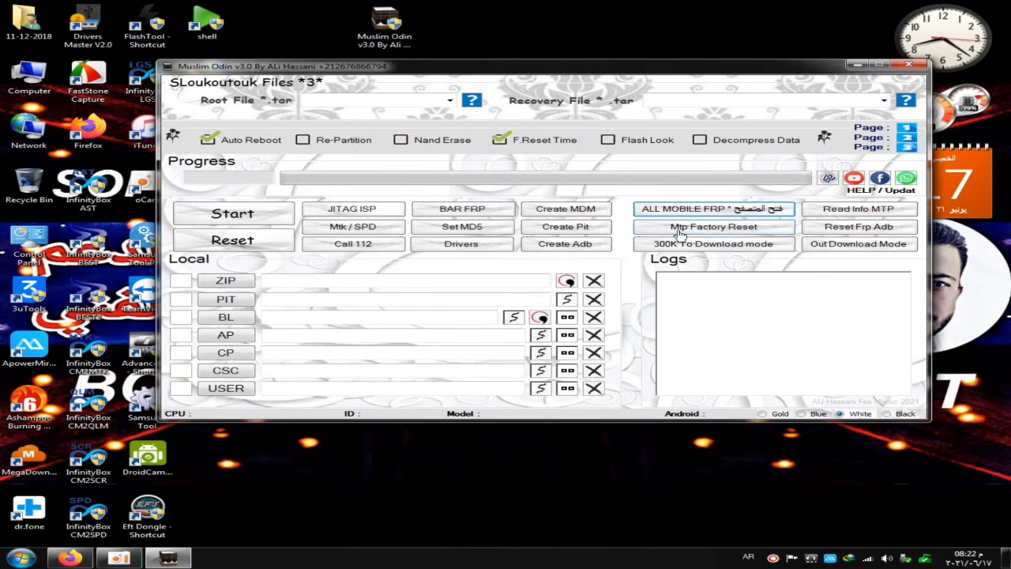
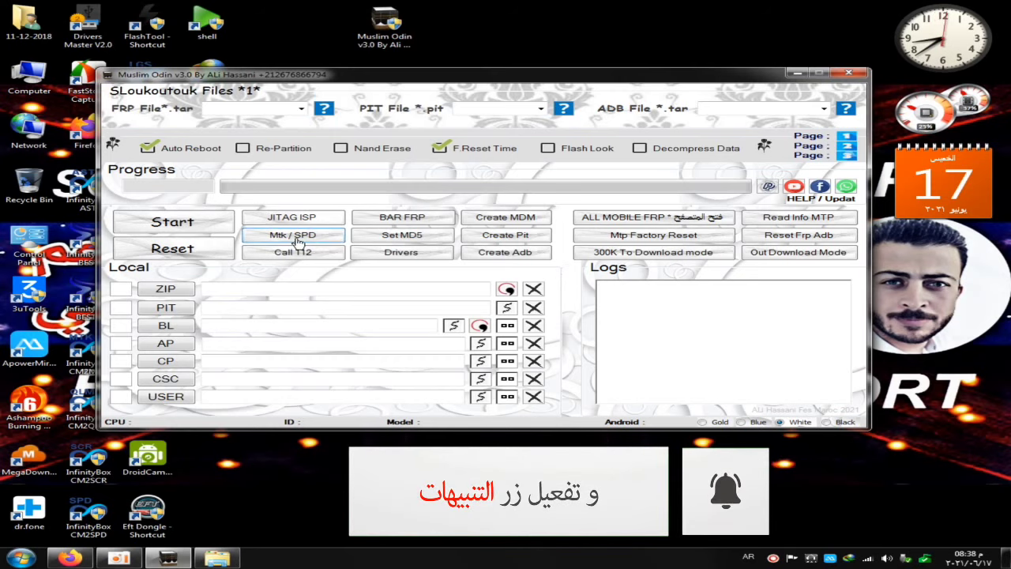
Step: Open the Mtk / SPD tool, reposition its window over the main one, and examine the list of Itel models
left_click(297, 239)
left_click_drag(312, 12, 416, 119)
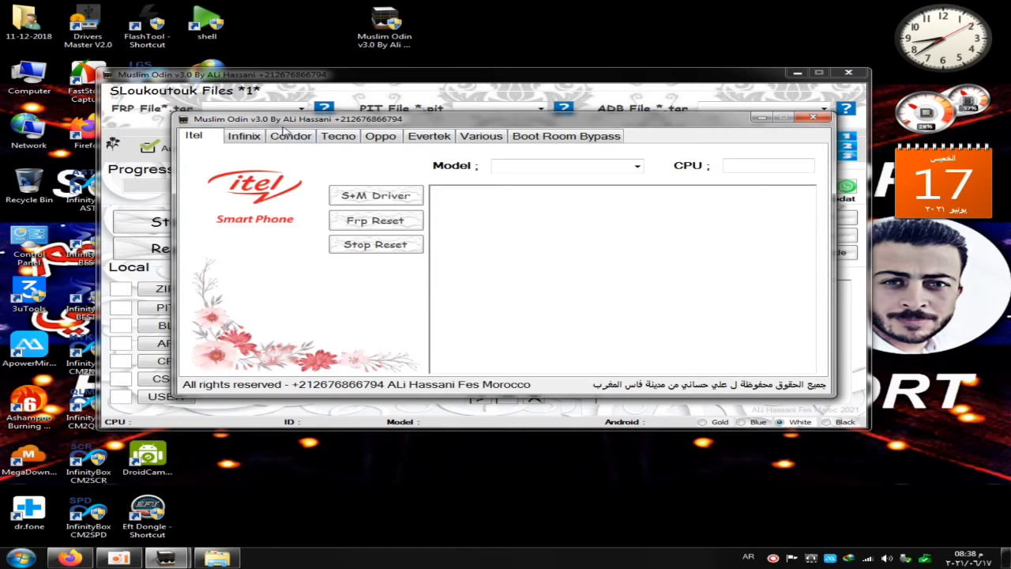
left_click_drag(282, 126, 260, 128)
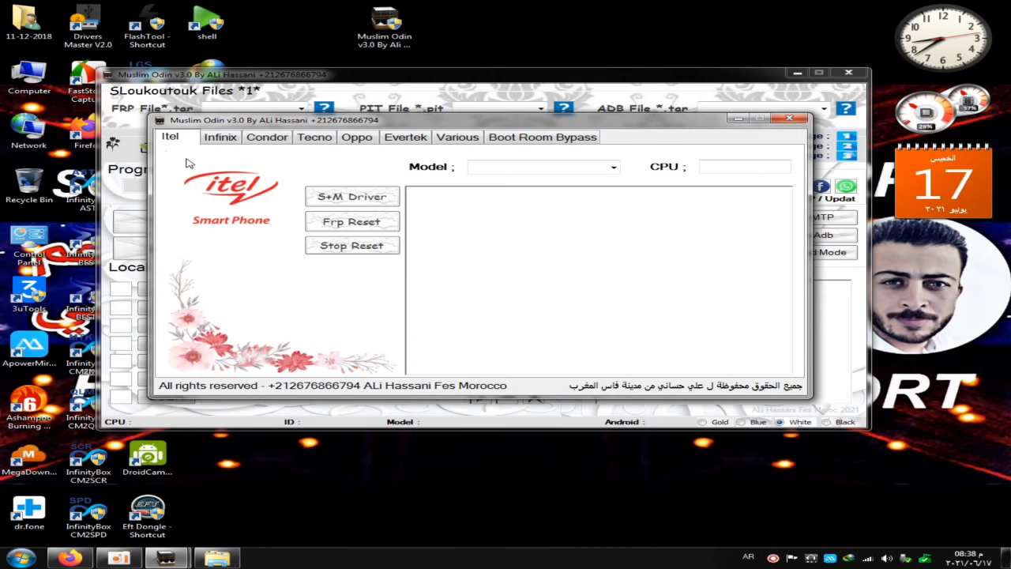
left_click(612, 166)
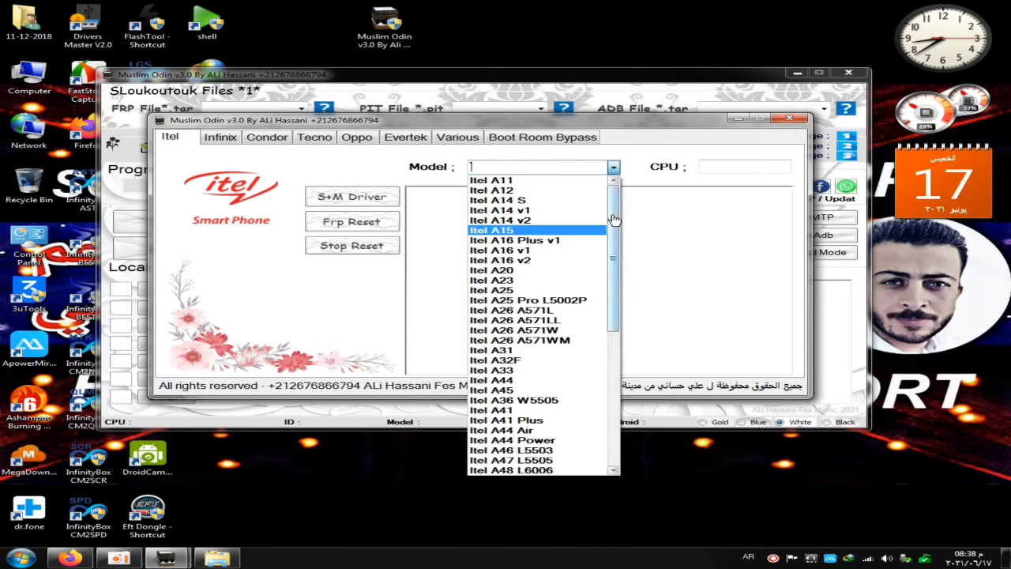
left_click_drag(614, 219, 606, 391)
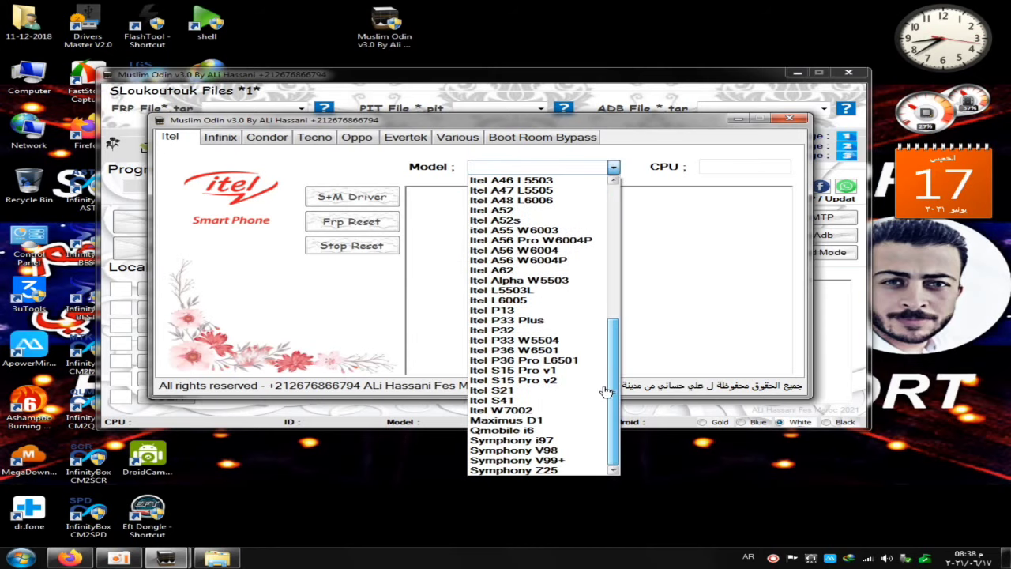
scroll(564, 311, "up", 9)
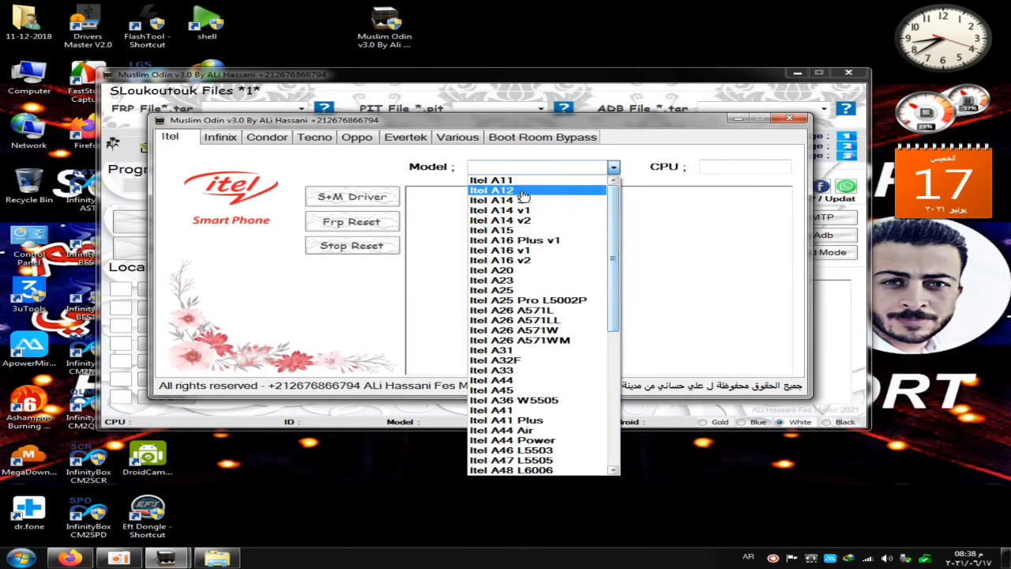
type("I")
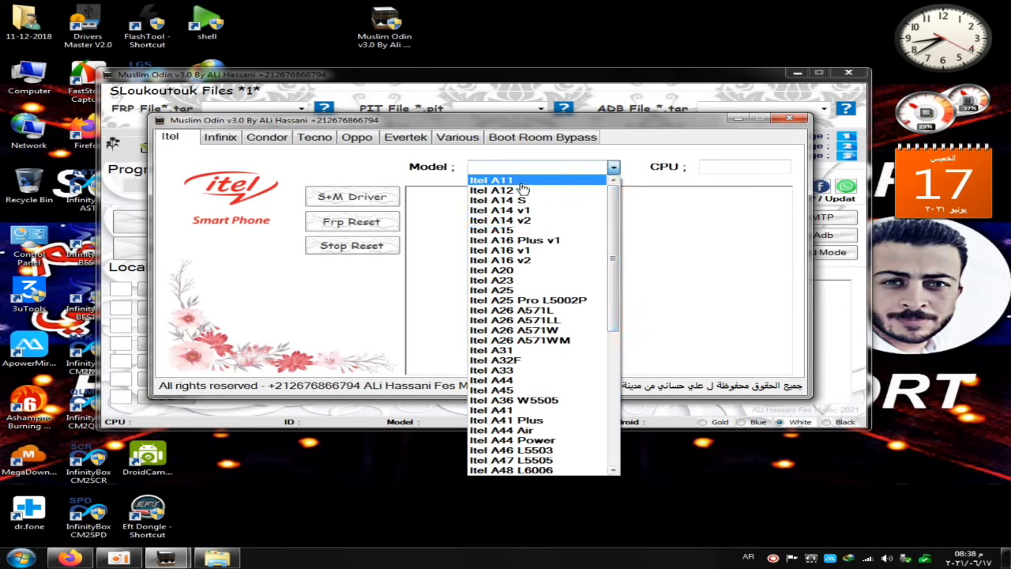
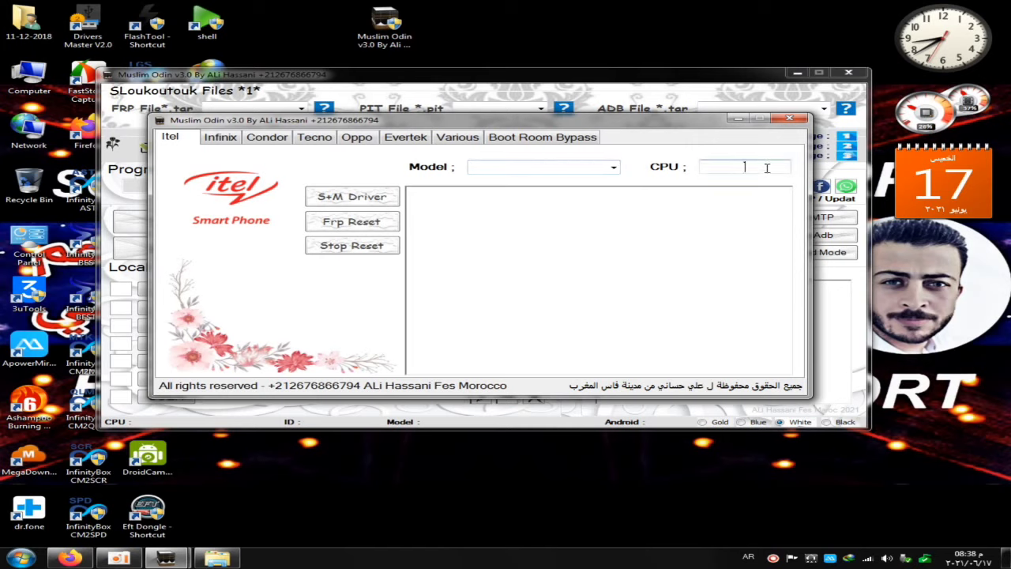
Step: Select the Itel A11 model and run Stop Reset for it
left_click(614, 166)
left_click(504, 181)
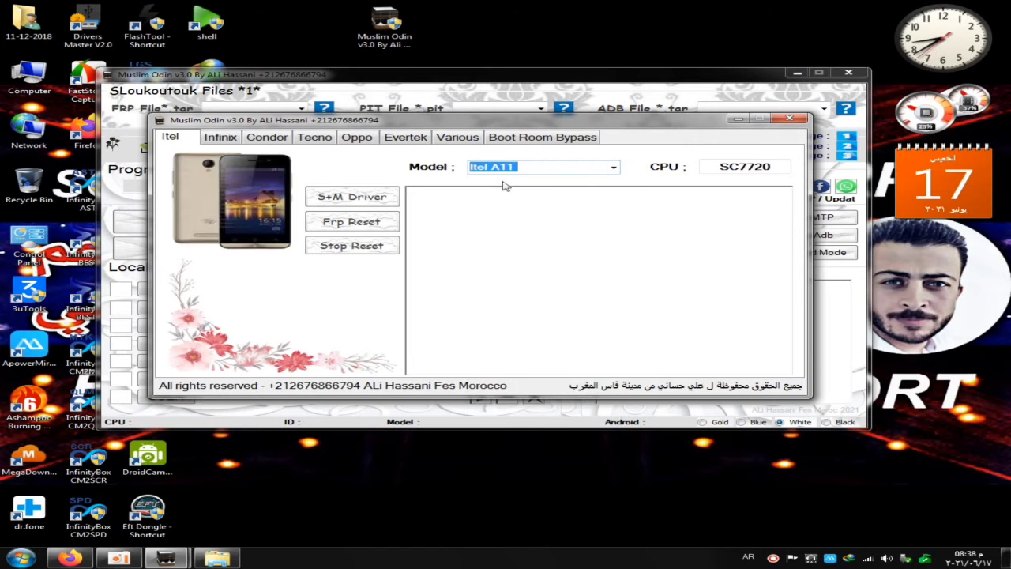
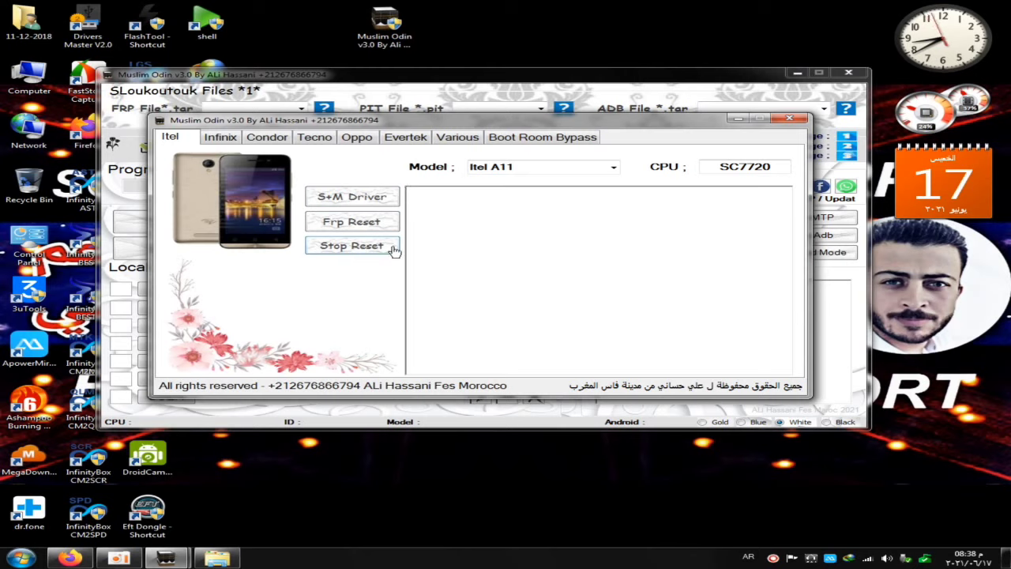
left_click(360, 247)
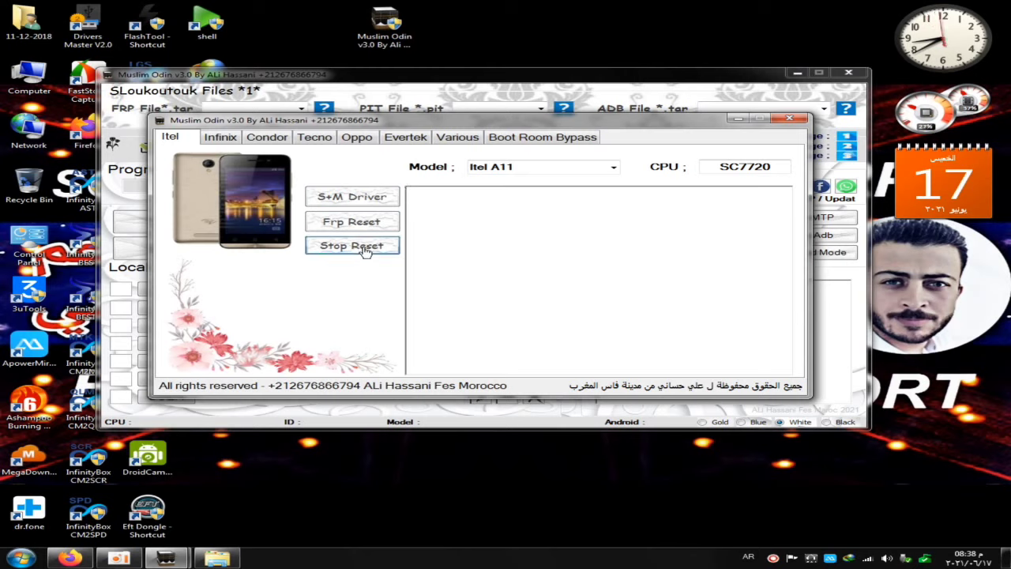
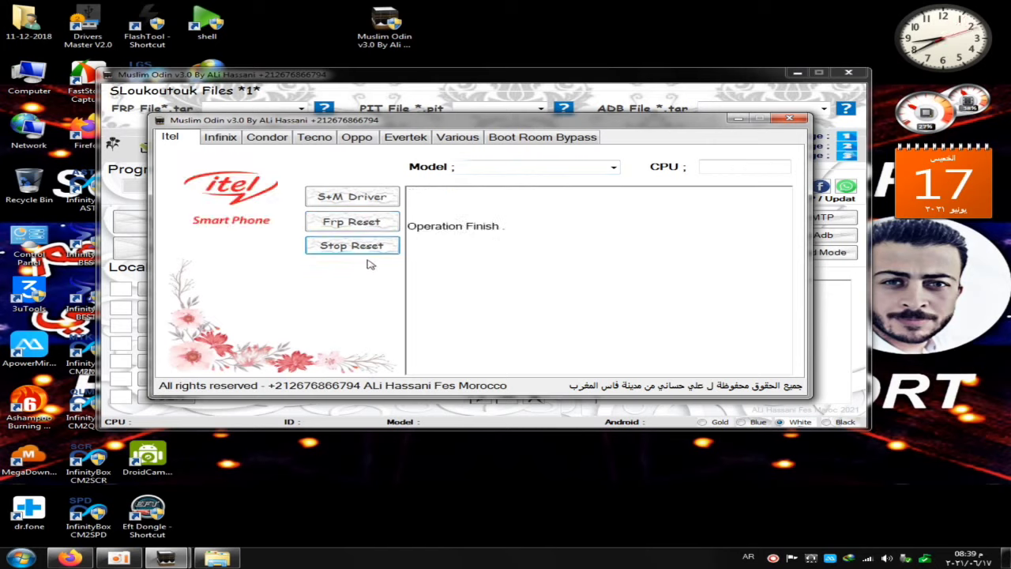
Step: Examine the supported model lists for Infinix and Condor phones
left_click(221, 139)
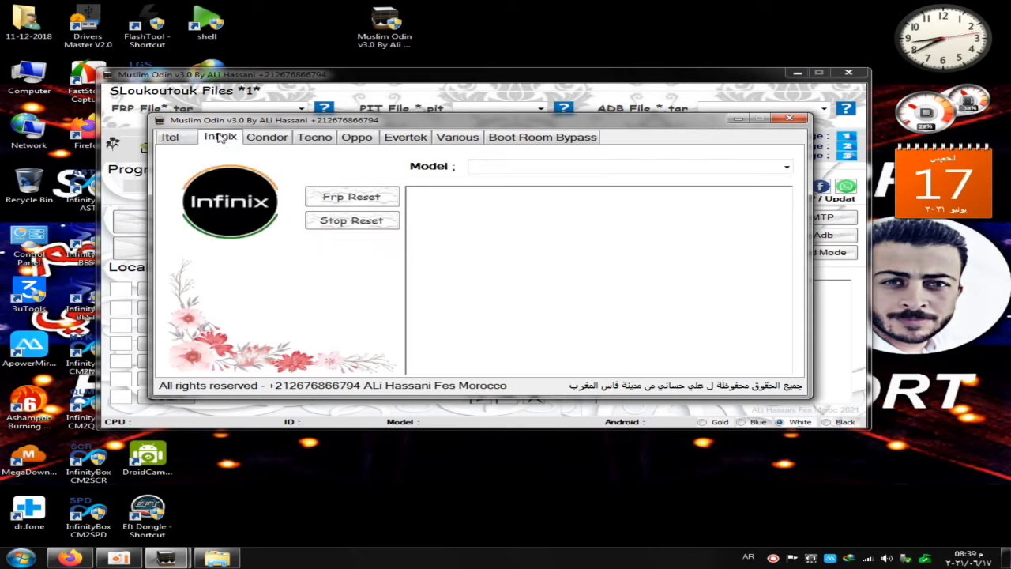
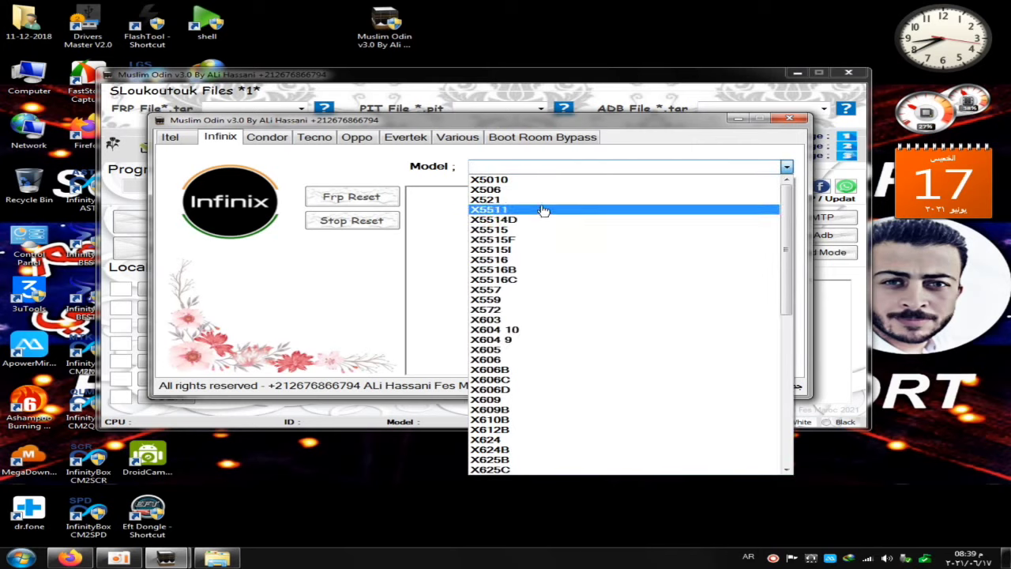
scroll(537, 374, "down", 10)
scroll(542, 400, "down", 4)
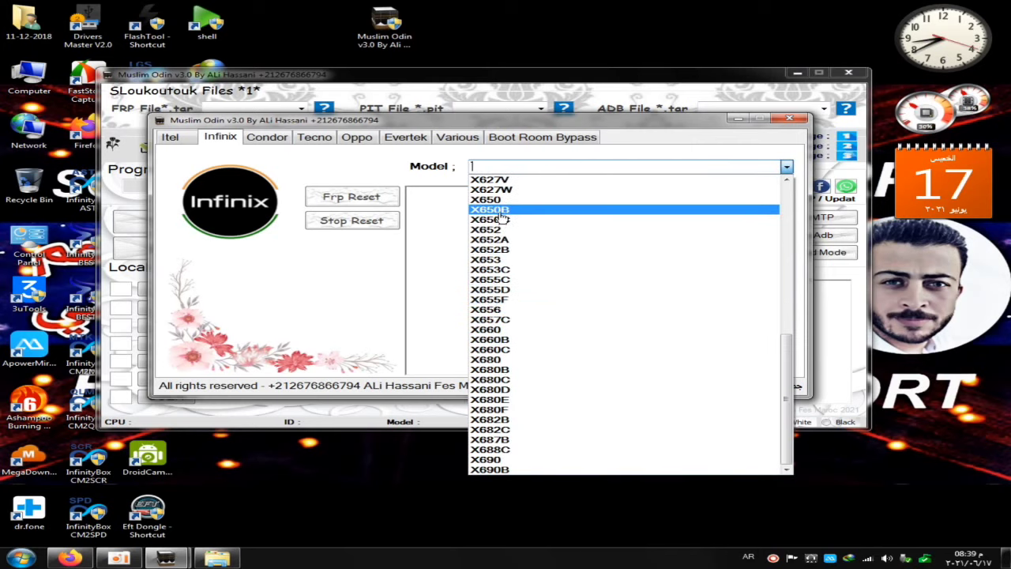
scroll(484, 381, "up", 4)
scroll(483, 380, "up", 7)
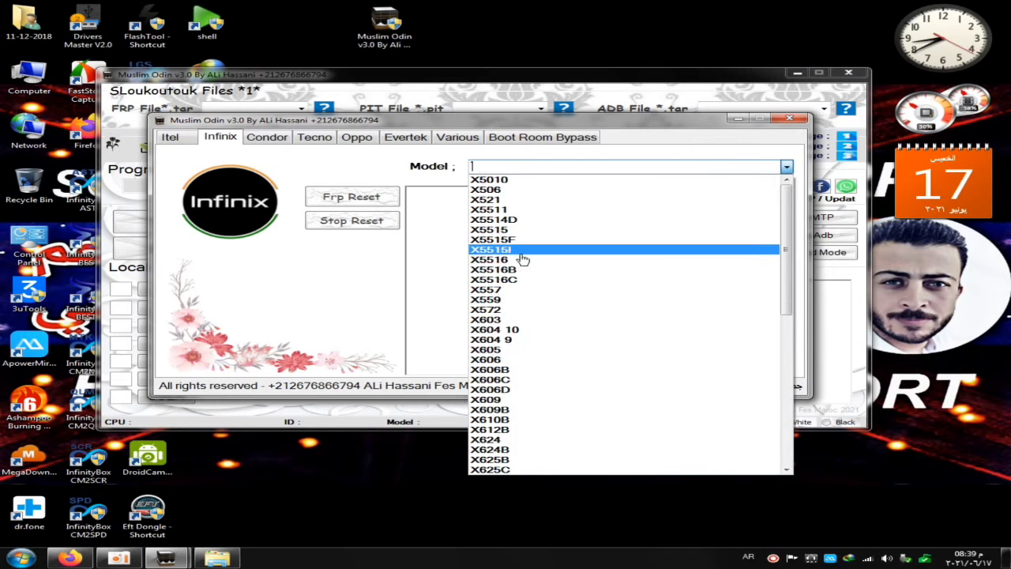
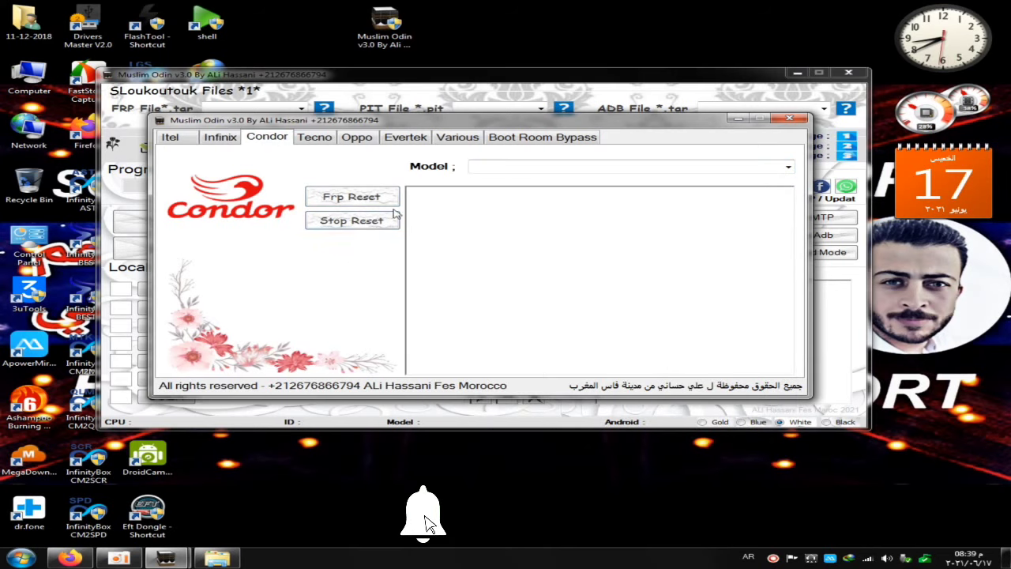
left_click(673, 174)
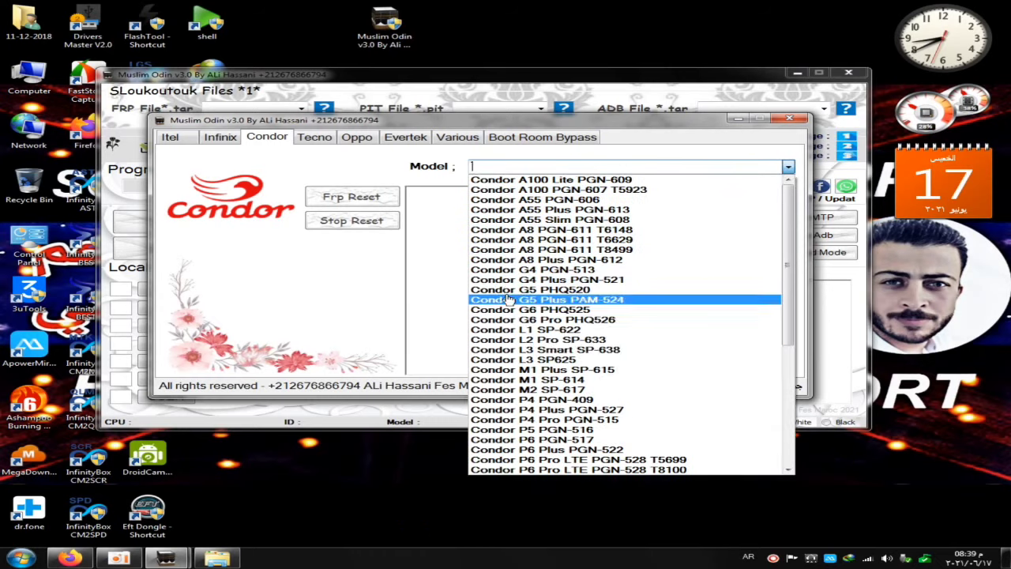
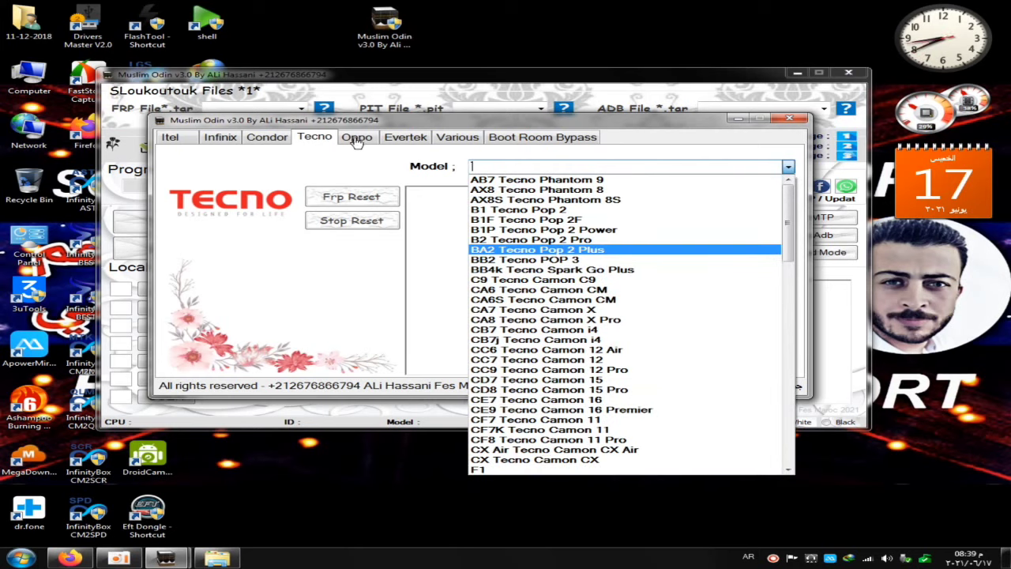
Step: Choose the Oppo A12 CPH 2083, start Format without the Oppo DA option, and stop the operation
left_click(356, 139)
left_click(356, 139)
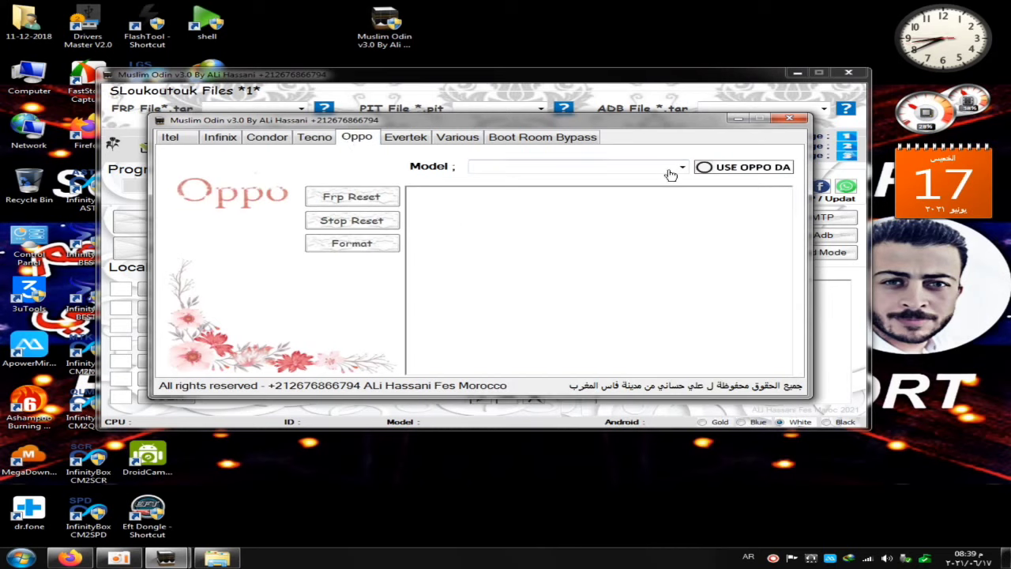
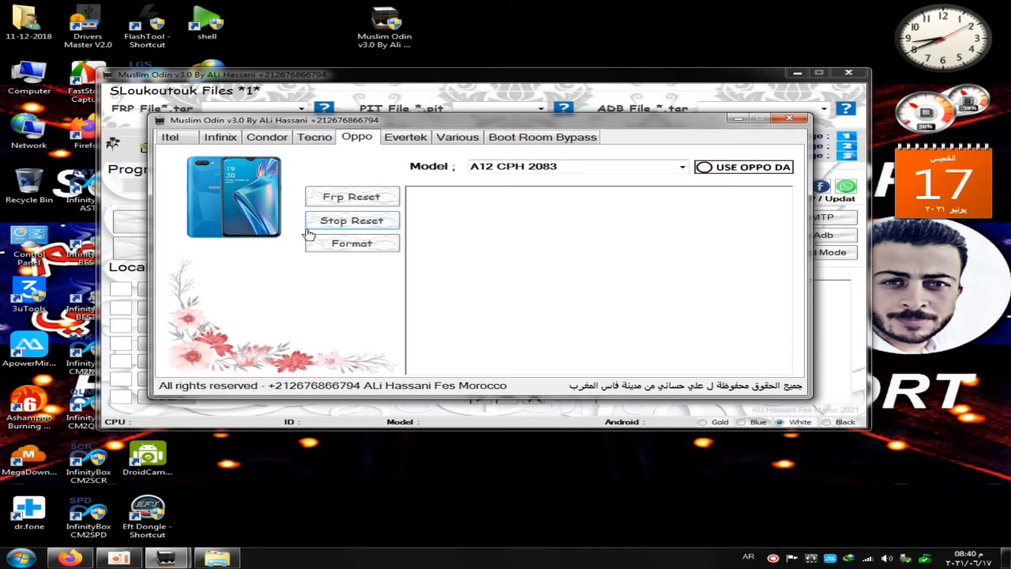
left_click(379, 249)
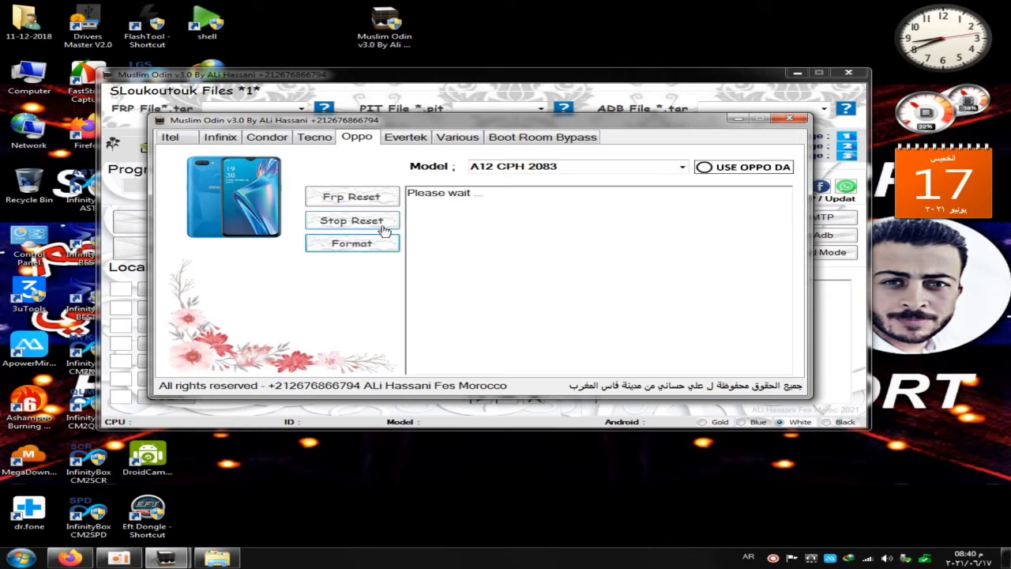
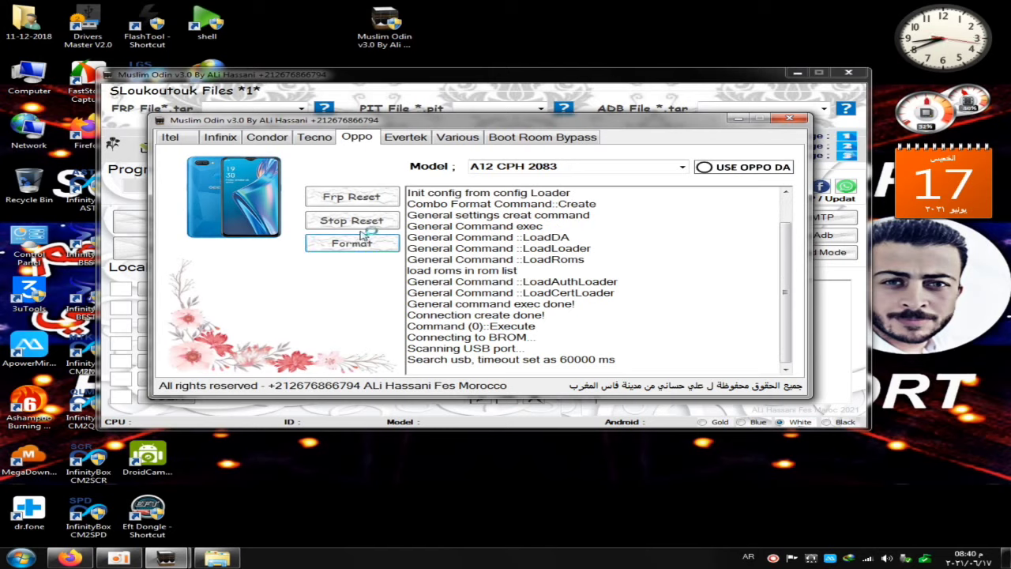
left_click(355, 225)
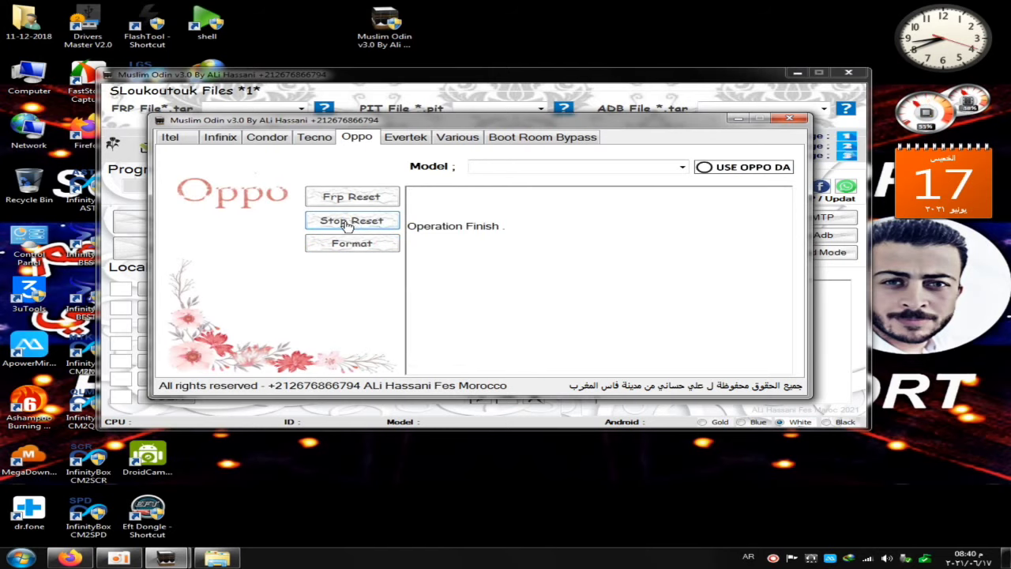
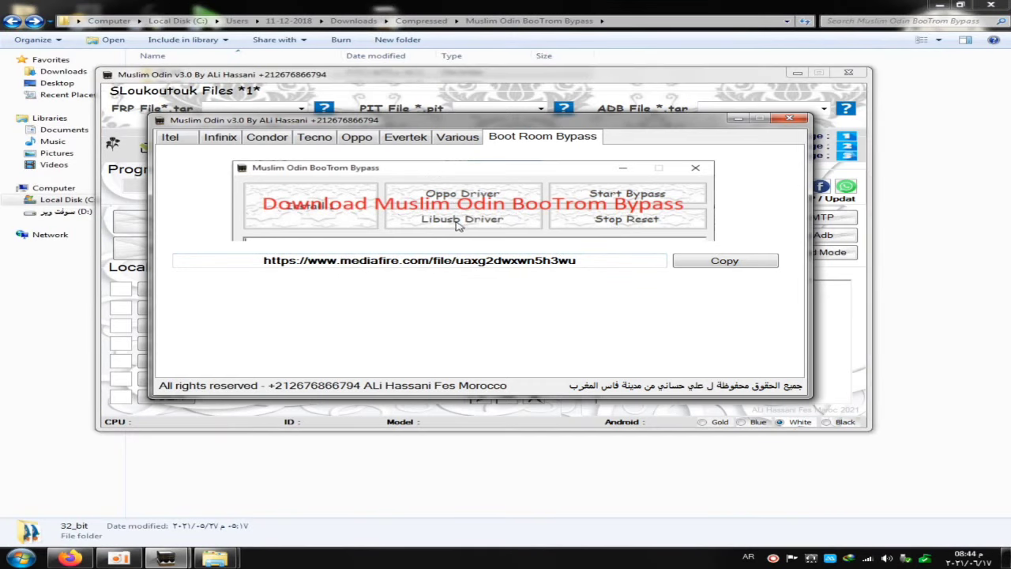
Step: Copy the Muslim Odin BooTrom Bypass link, view its MediaFire download page in a new Firefox tab, close the tab and minimize the browser
left_click(736, 271)
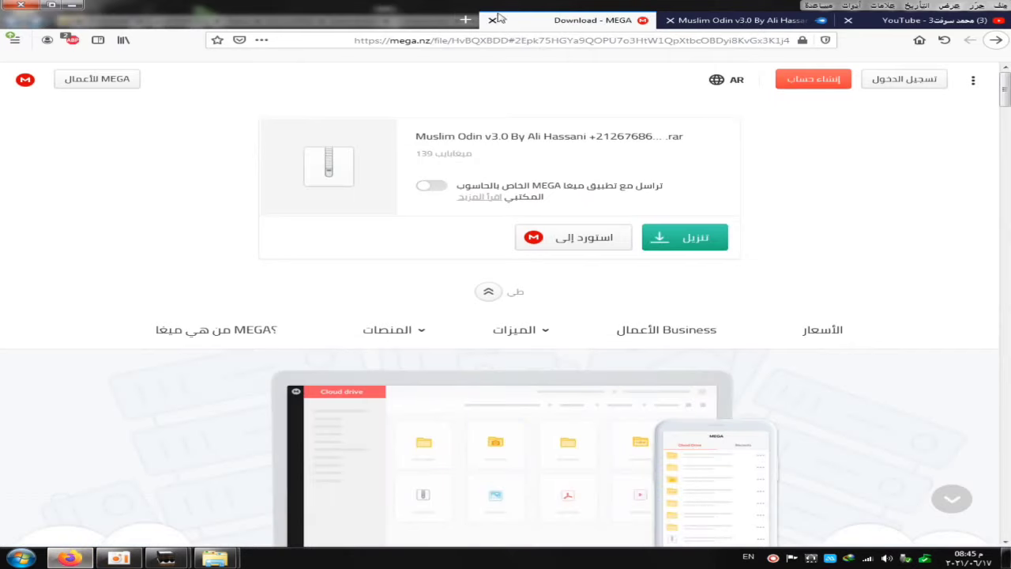
left_click(465, 20)
left_click(664, 165)
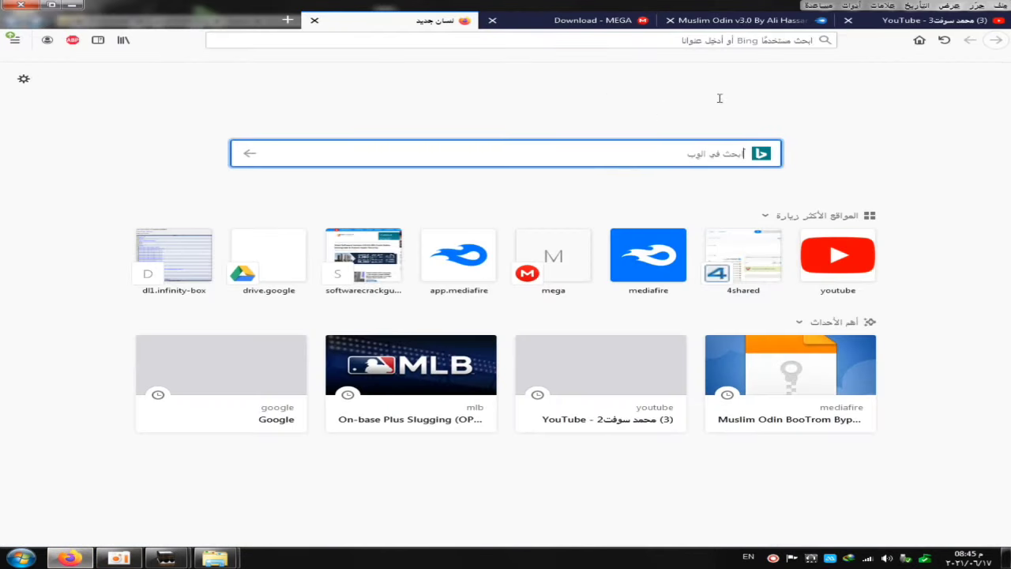
right_click(714, 158)
right_click(778, 40)
left_click(748, 104)
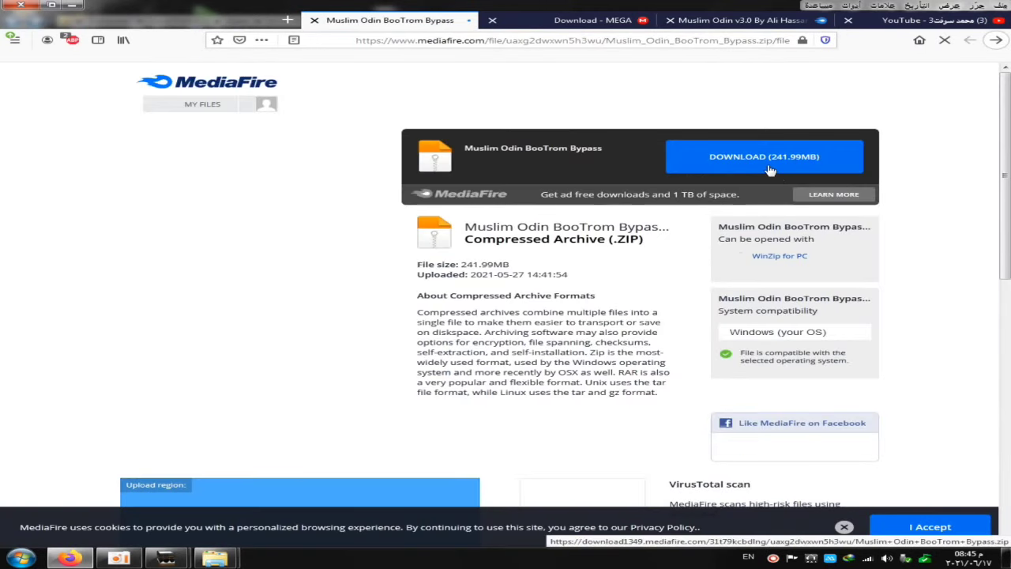
left_click(315, 20)
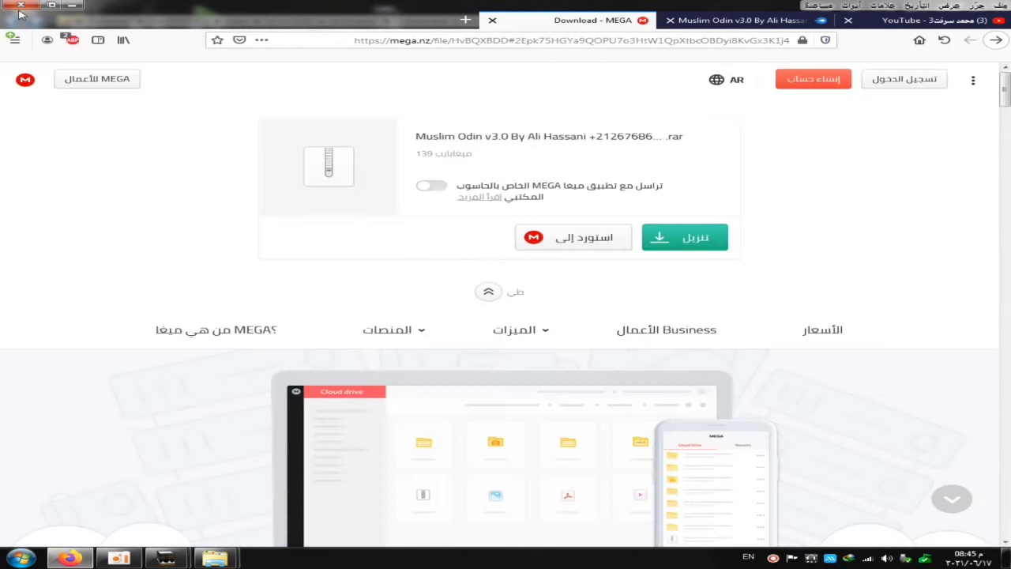
left_click(72, 6)
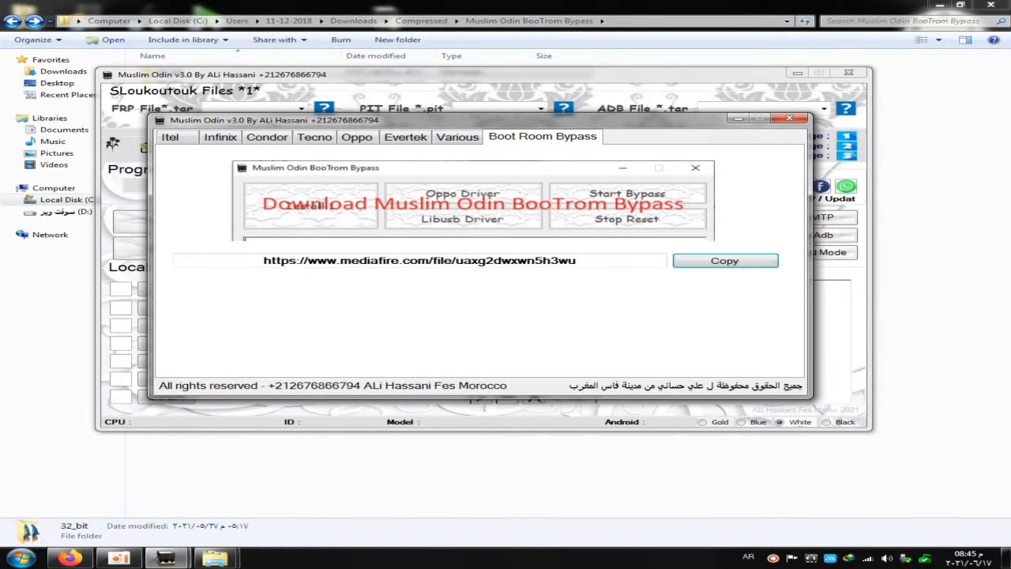
Step: Extract the Muslim Odin BooTrom Bypass archive in the Compressed folder into a folder of the same name
left_click(11, 22)
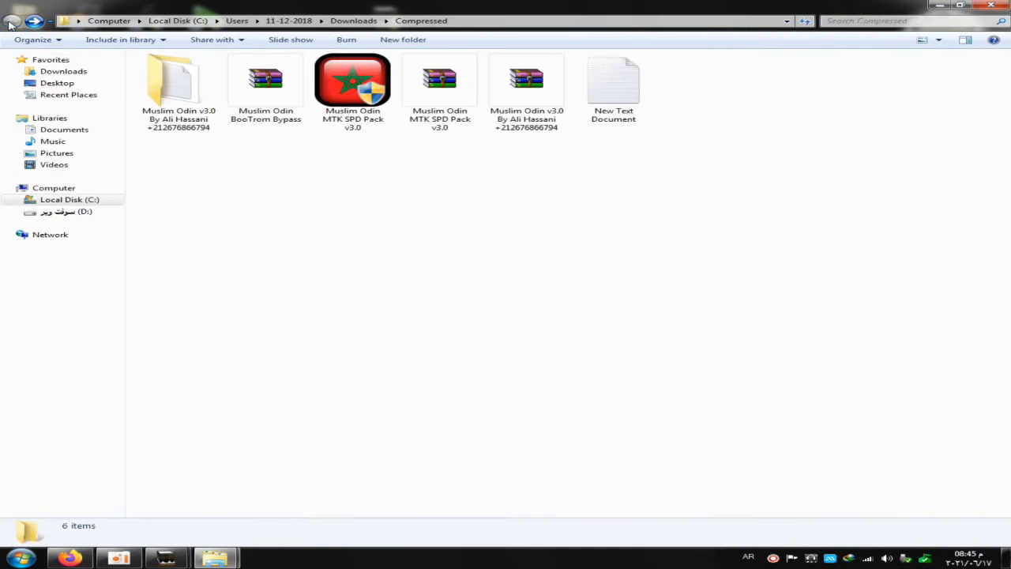
right_click(268, 100)
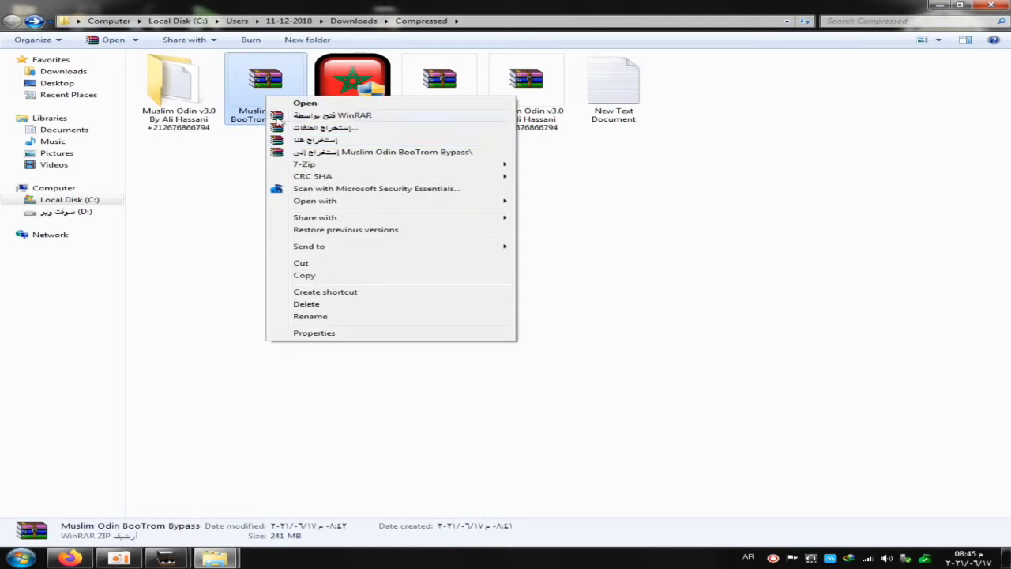
left_click(294, 151)
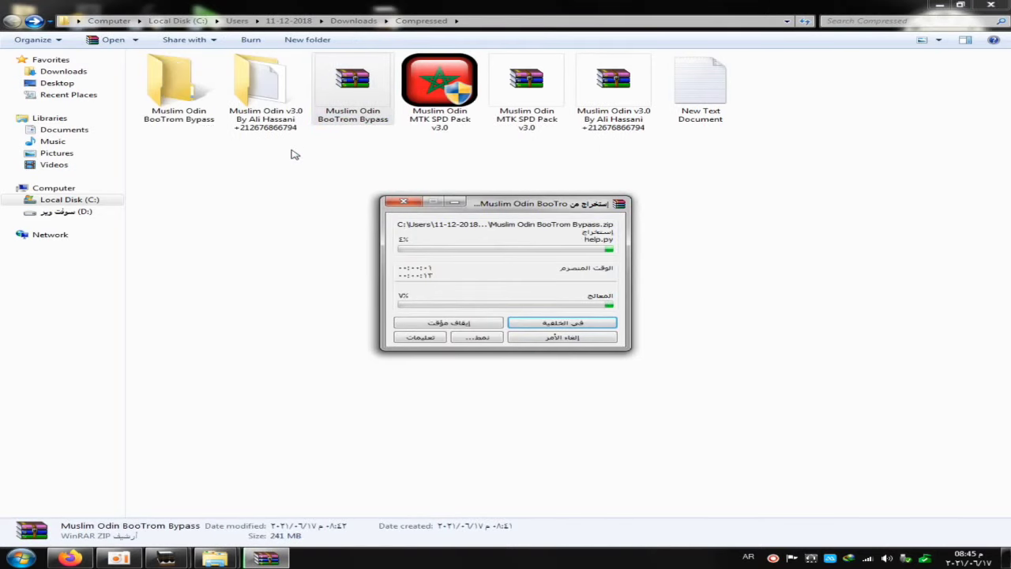
Step: Open the 32_bit folder inside the extracted Muslim Odin BooTrom Bypass folders
double_click(176, 83)
double_click(210, 74)
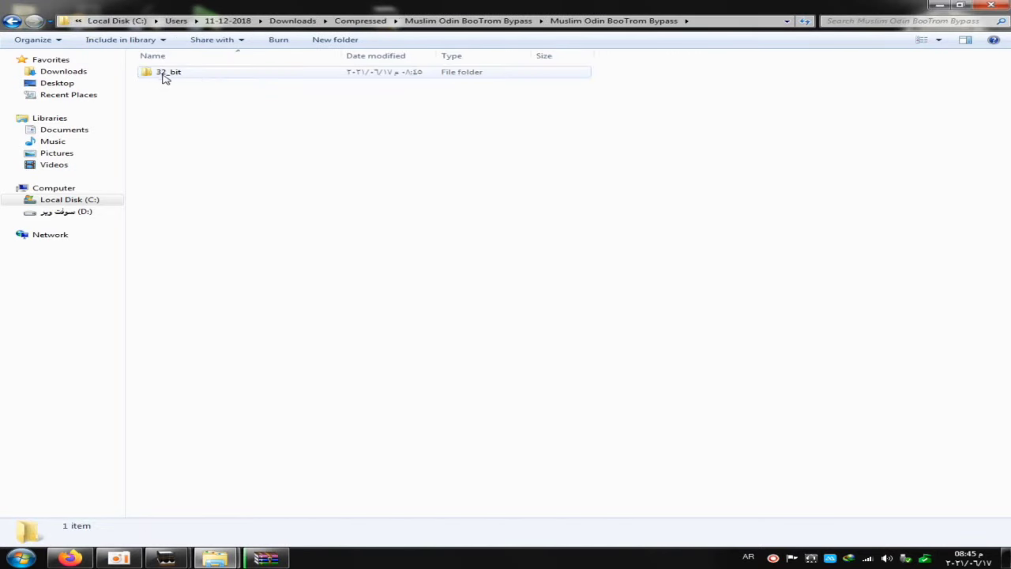
left_click(11, 21)
left_click(11, 21)
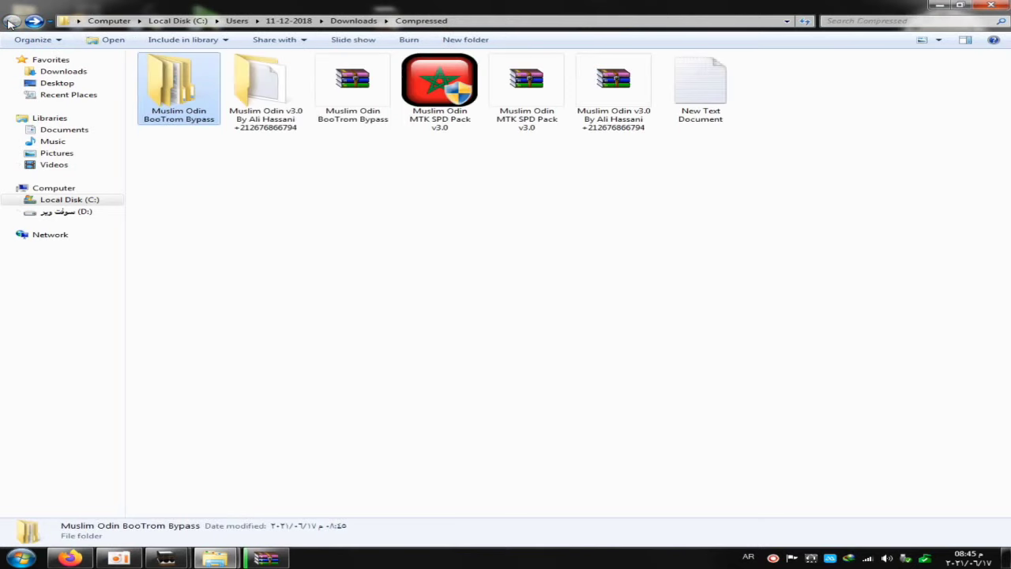
double_click(179, 71)
double_click(178, 72)
double_click(174, 72)
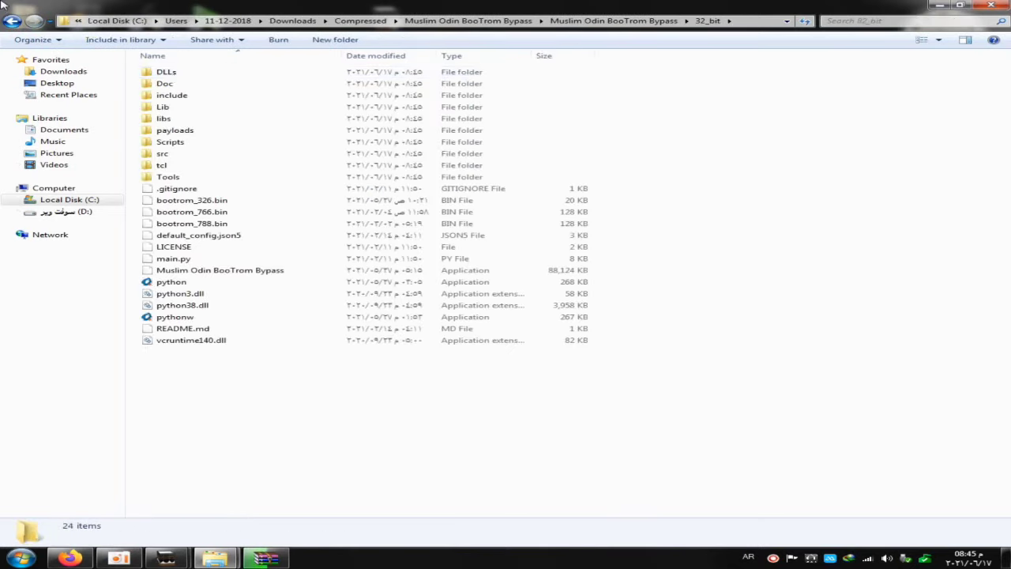
Step: Go back to the inner Muslim Odin BooTrom Bypass folder and compare its 32_bit and 64_bit folders
double_click(11, 22)
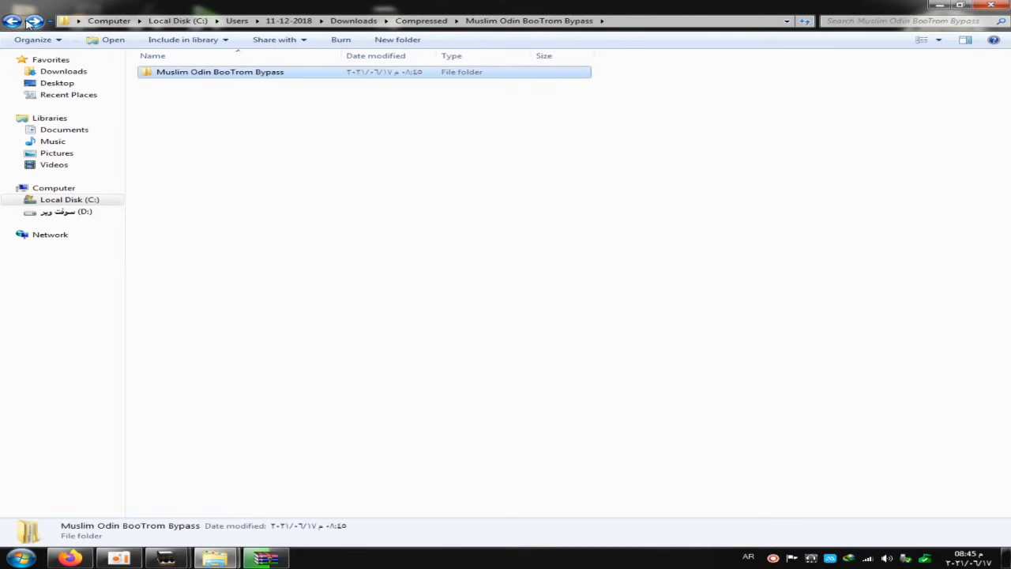
left_click(33, 23)
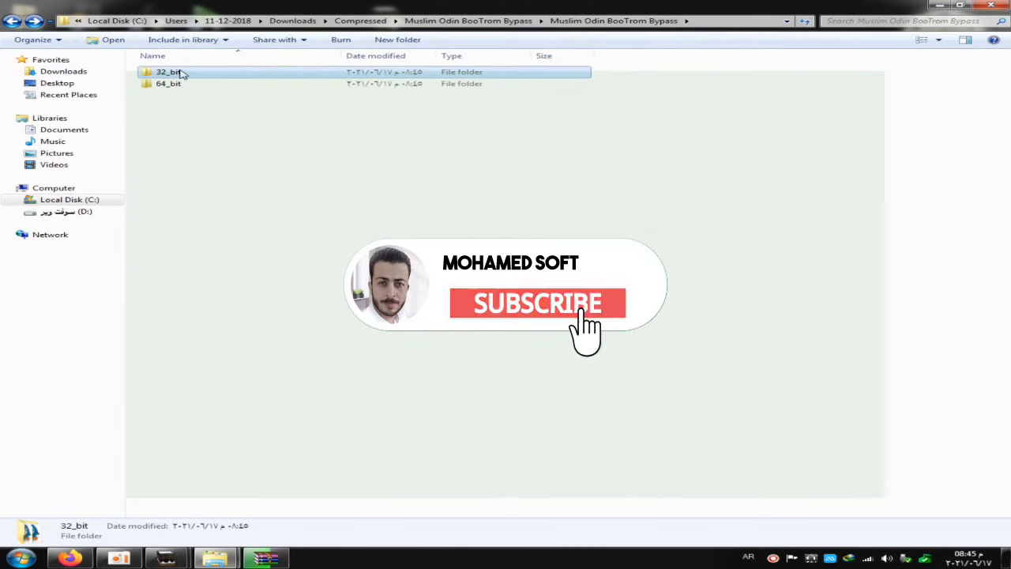
key("Down")
left_click(188, 74)
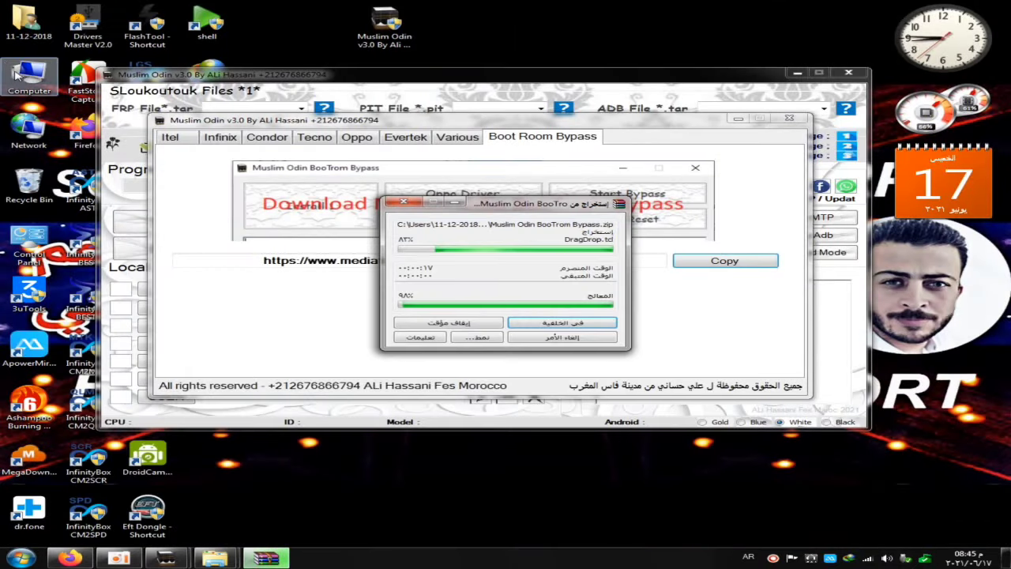
Step: Open the Computer's system properties, and reopen the inner Muslim Odin BooTrom Bypass folder holding the 32_bit and 64_bit versions
right_click(17, 74)
left_click(55, 79)
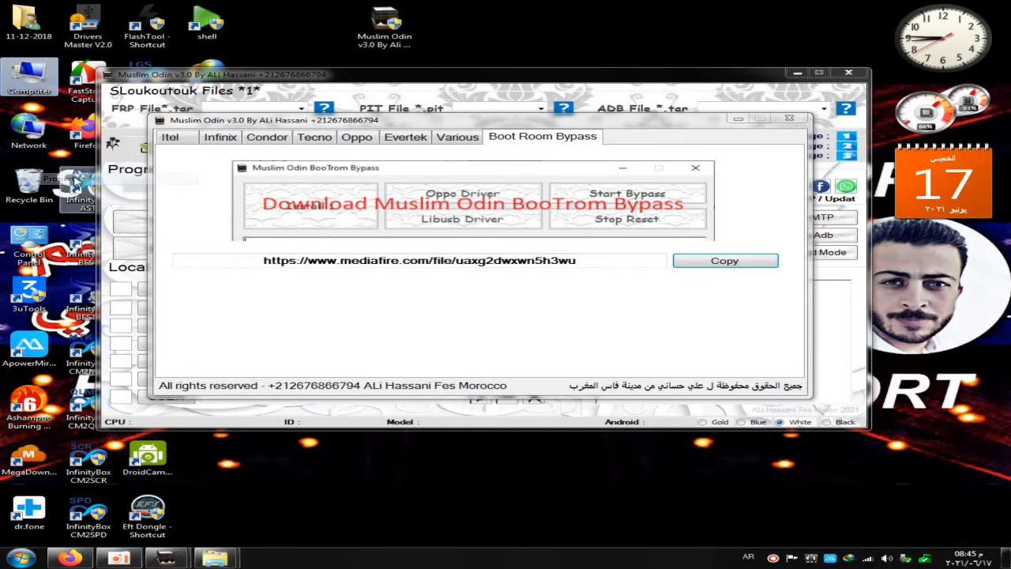
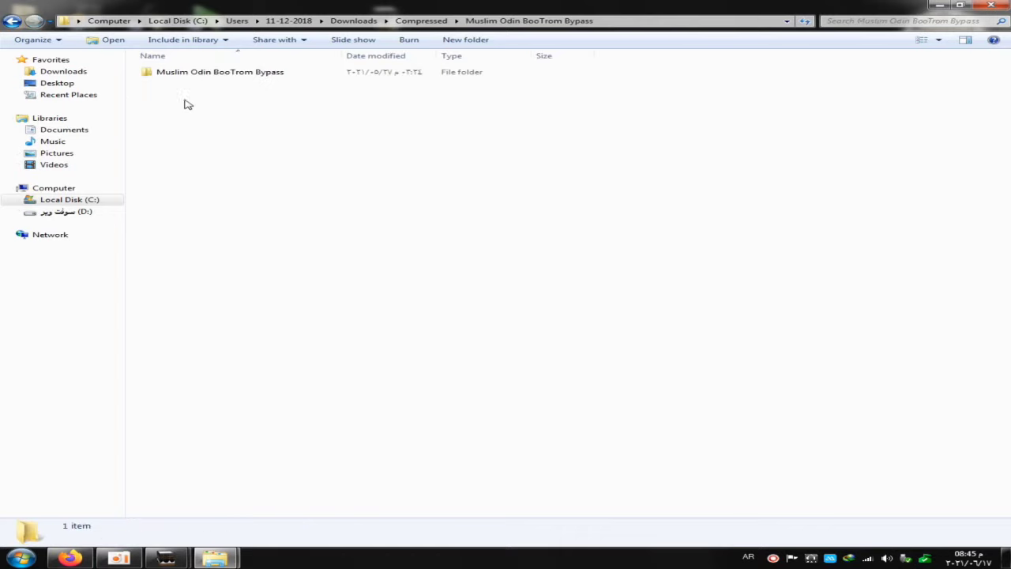
double_click(203, 74)
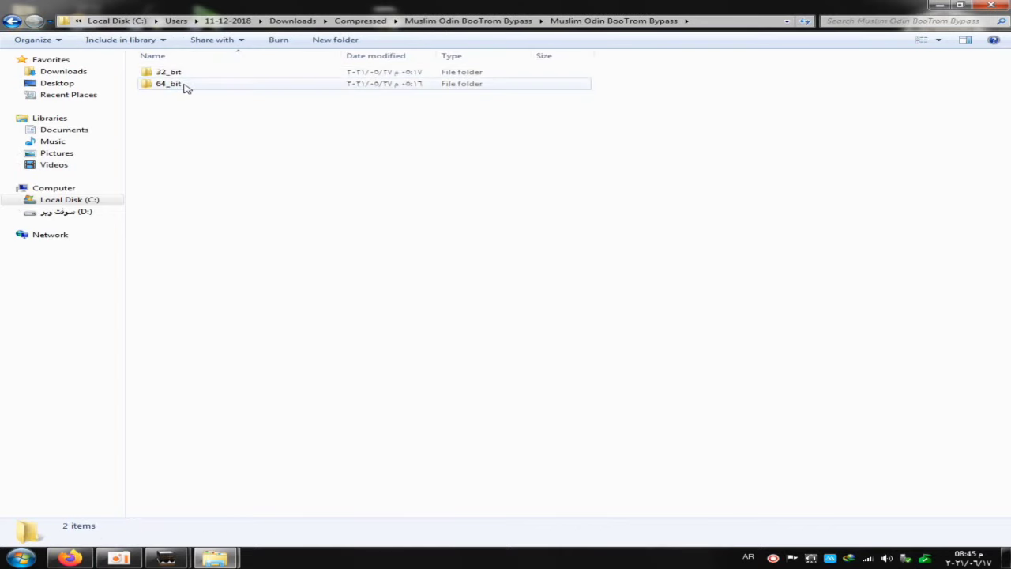
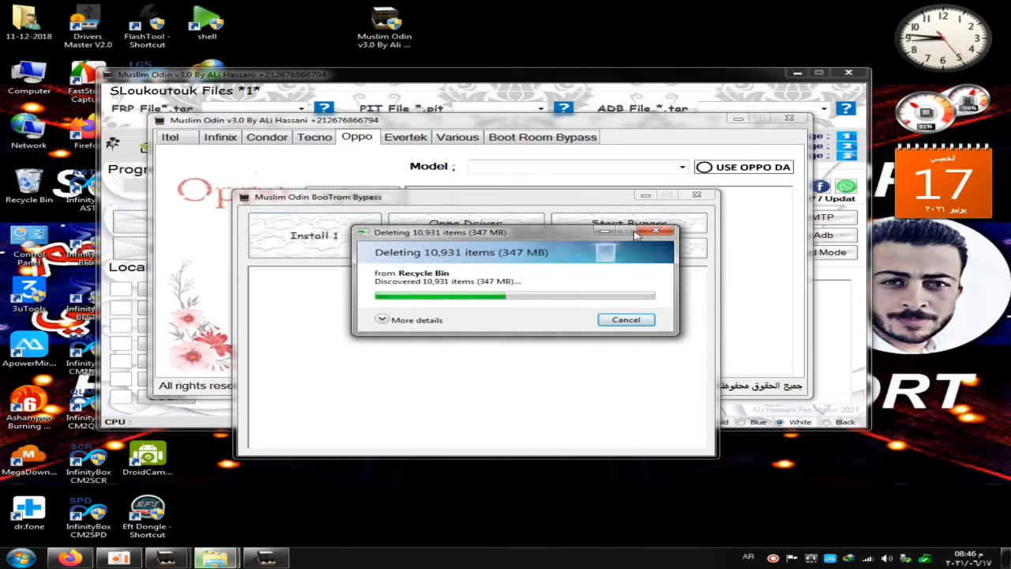
Step: Minimize the Recycle Bin deletion progress and proceed through the OPPO driver setup wizard to start its installation
left_click(604, 230)
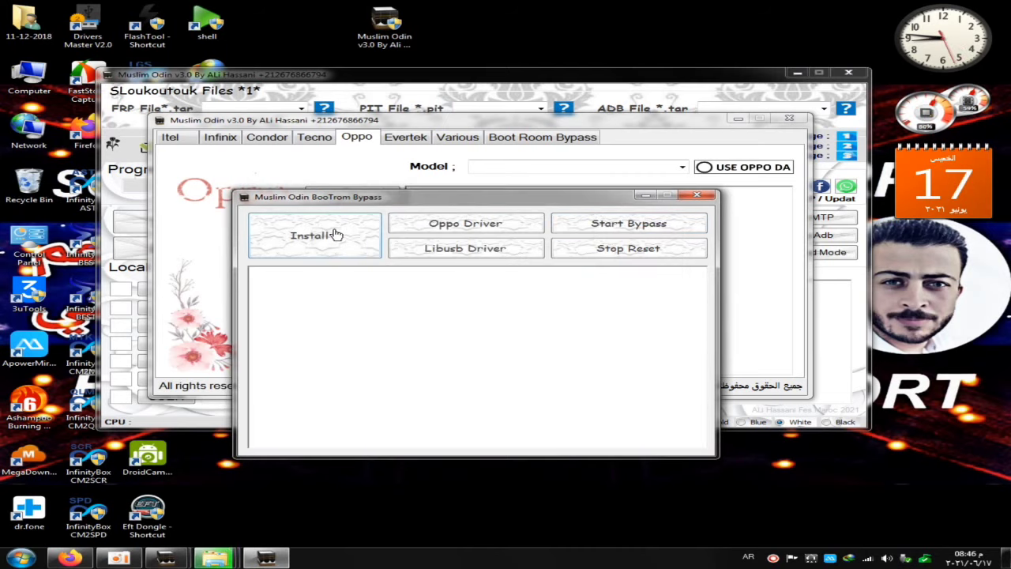
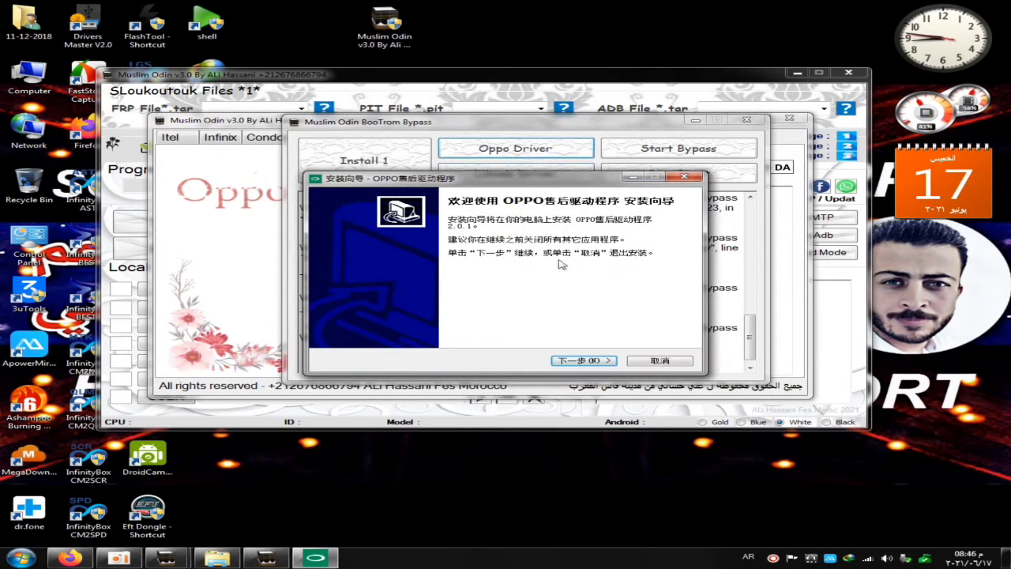
left_click(585, 361)
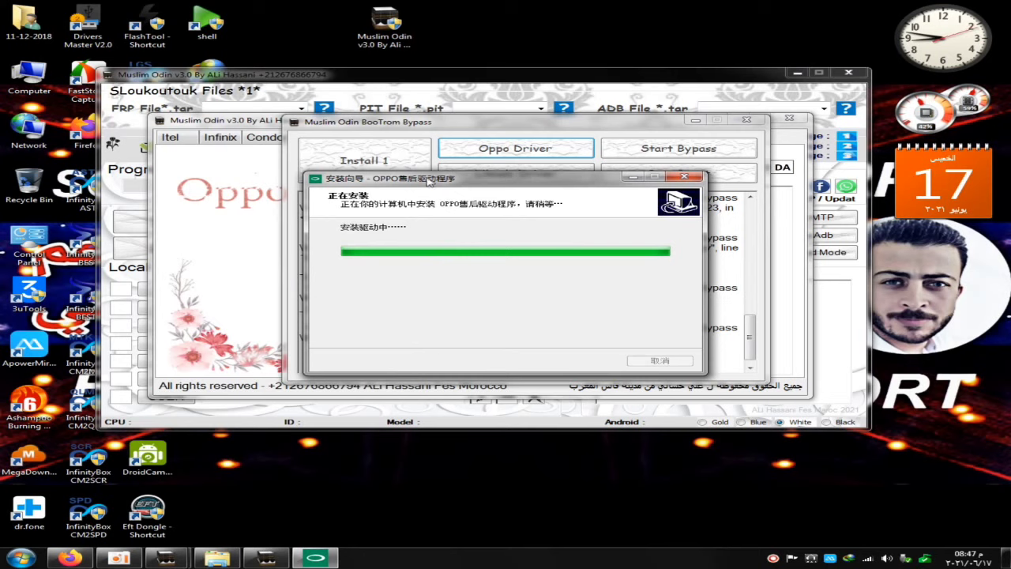
right_click(512, 442)
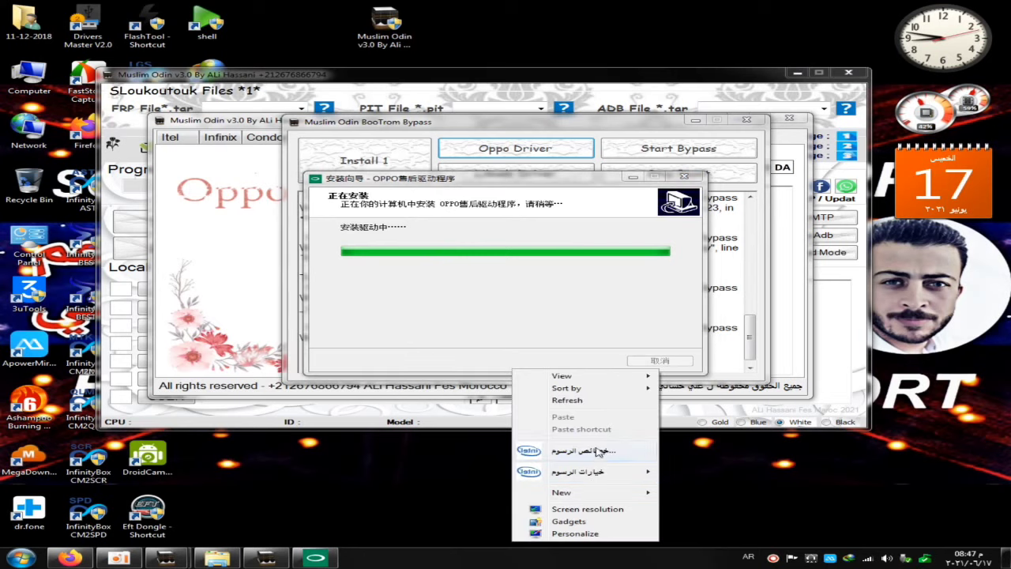
left_click(553, 407)
right_click(589, 486)
left_click(622, 356)
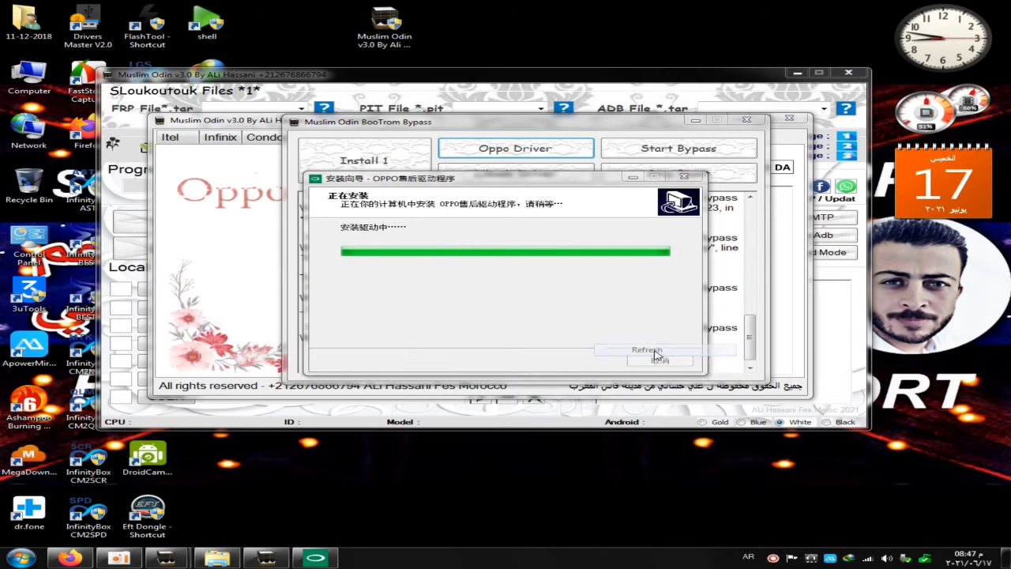
right_click(585, 485)
left_click(632, 350)
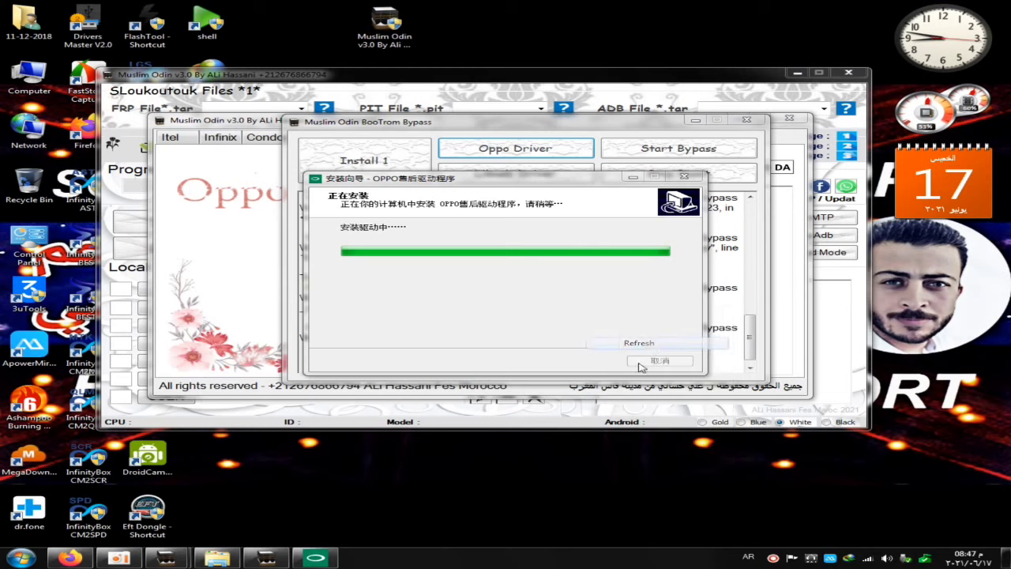
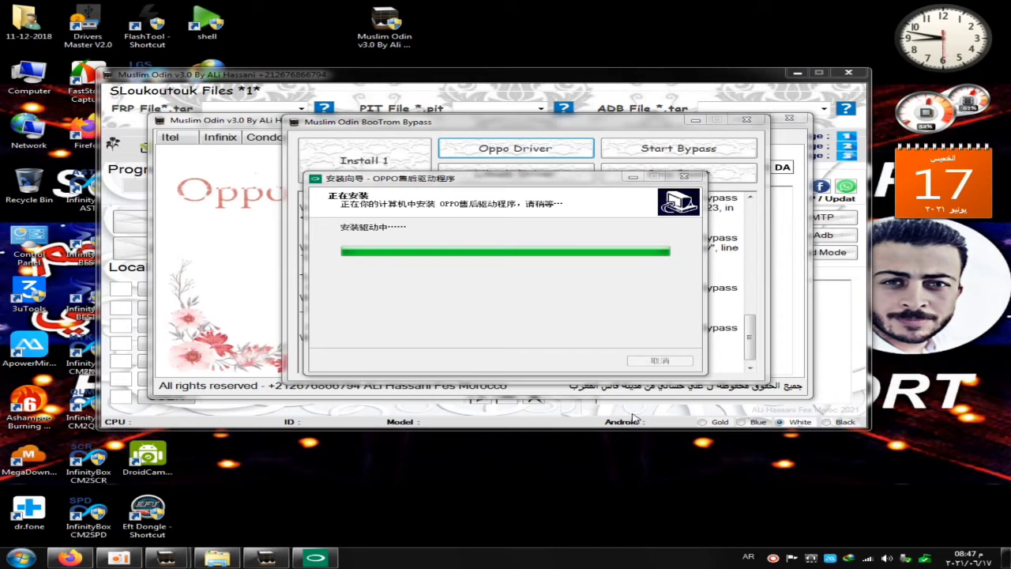
right_click(578, 491)
key("Escape")
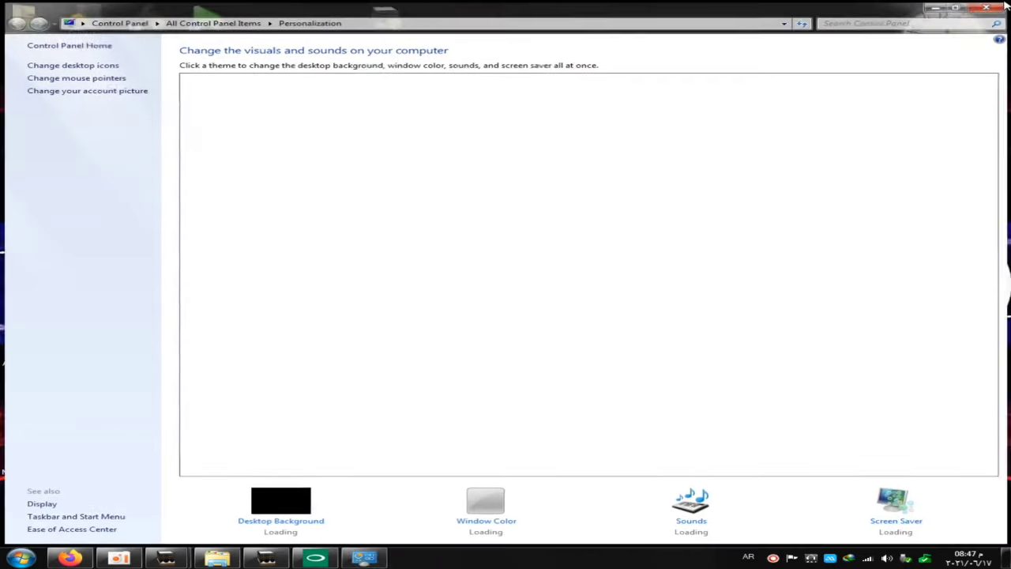
left_click(1005, 6)
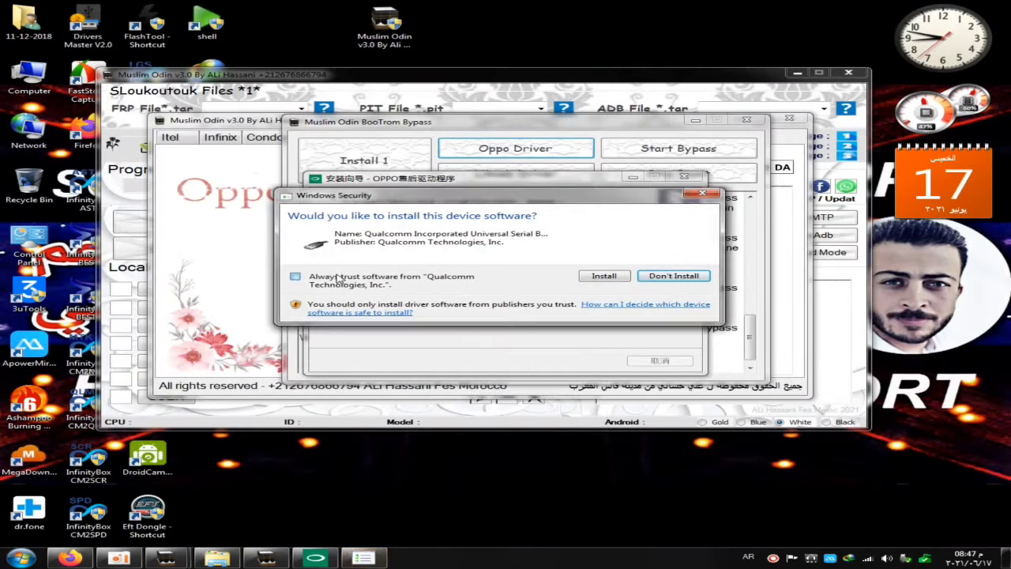
Step: Install the Qualcomm device software, always trusting Qualcomm Technologies, Inc., and finish the OPPO driver setup
left_click(604, 276)
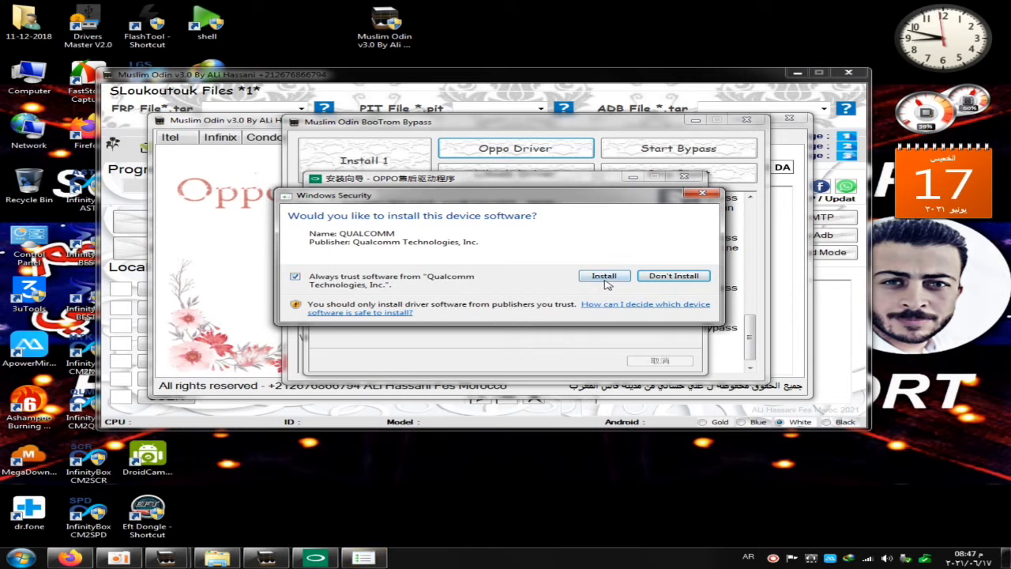
left_click(605, 280)
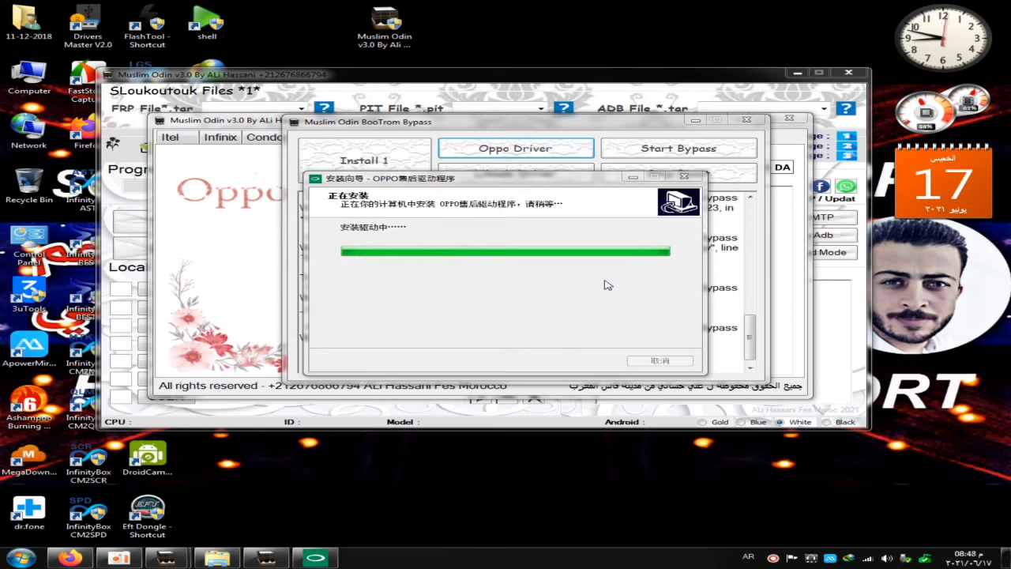
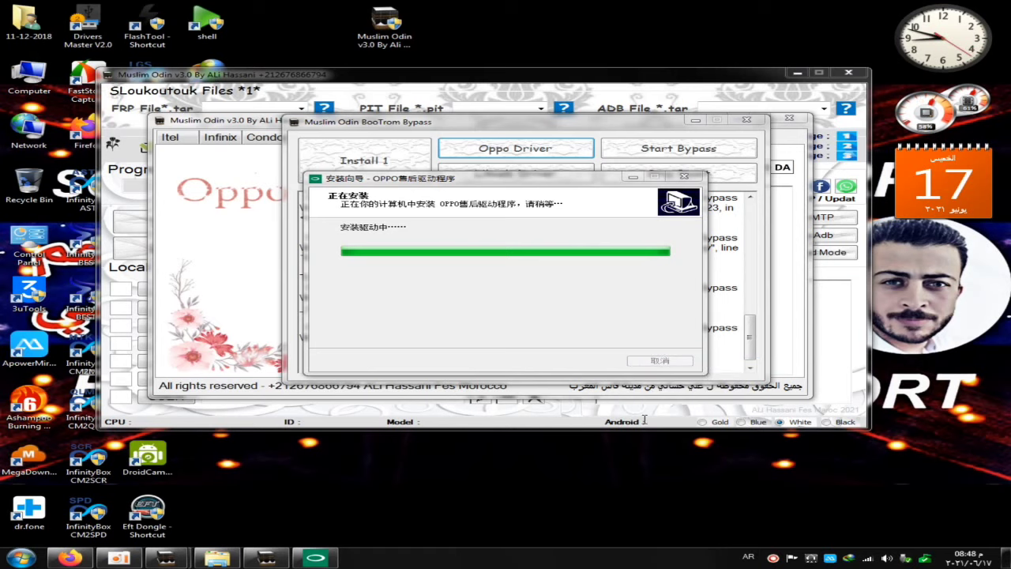
right_click(621, 292)
left_click(667, 324)
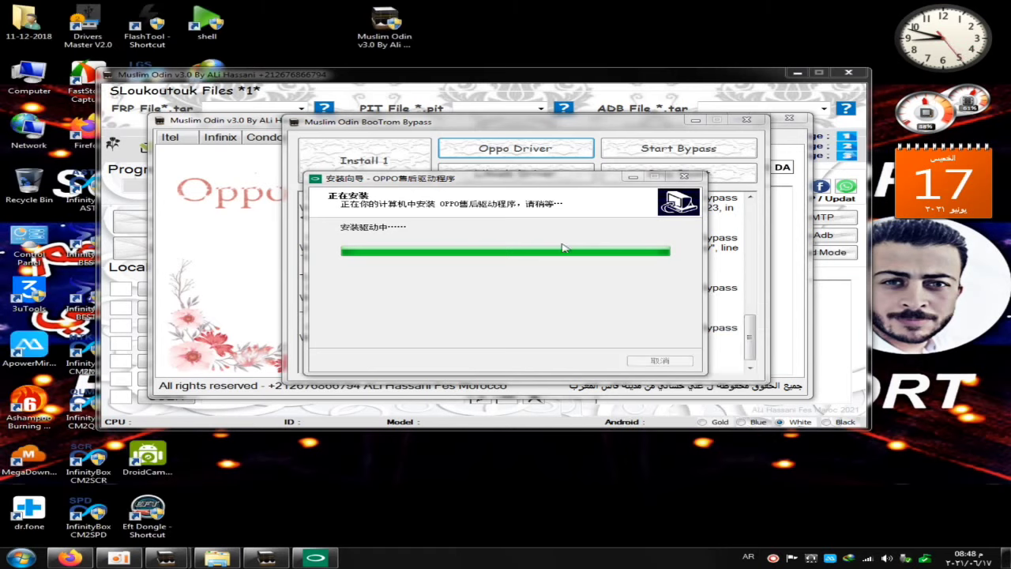
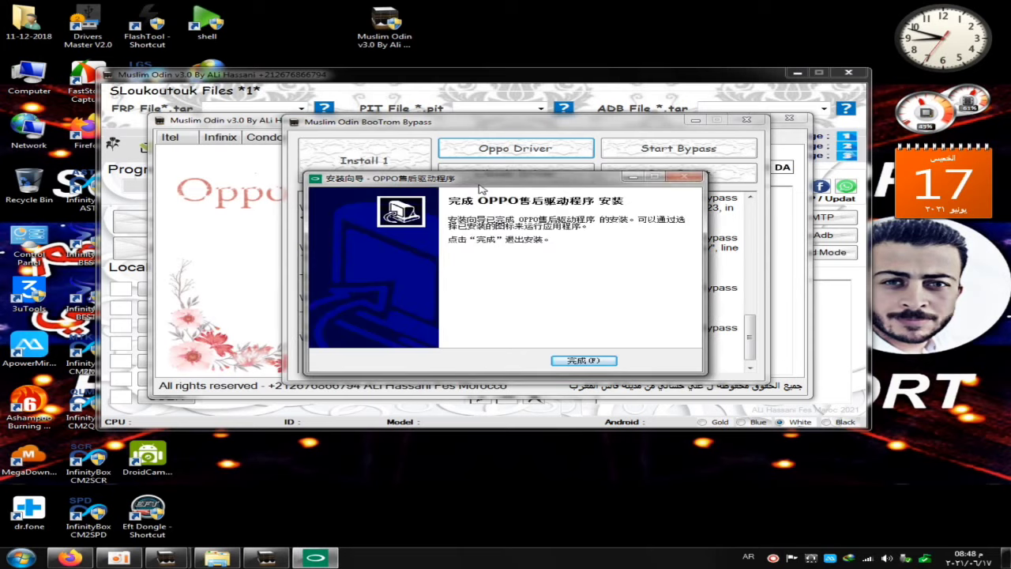
left_click(581, 360)
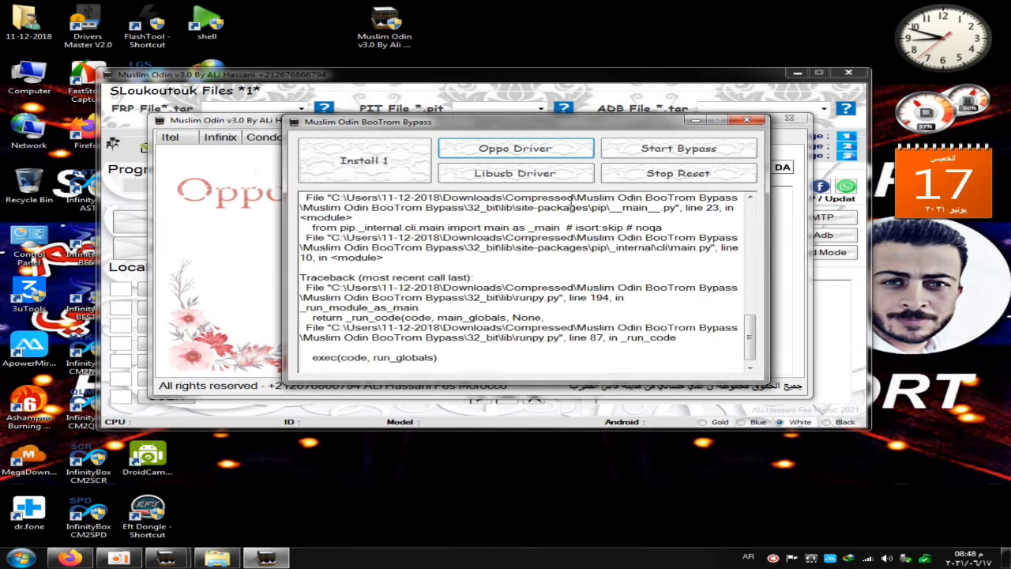
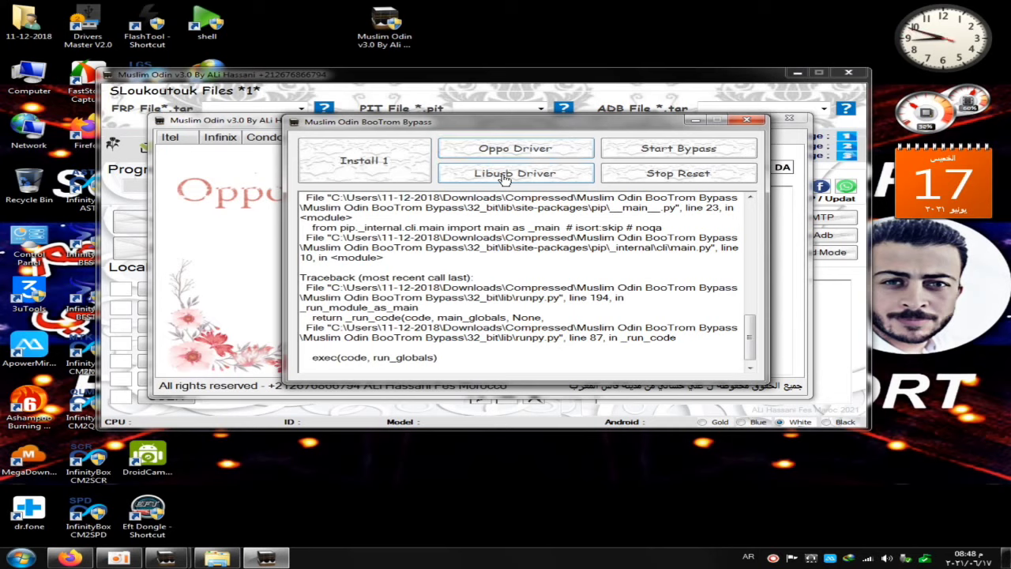
Step: Install the Libusb driver, accepting the LibUSB-Win32 license agreement and keeping the default destination, and finish into the filter installer
left_click(504, 177)
left_click(612, 368)
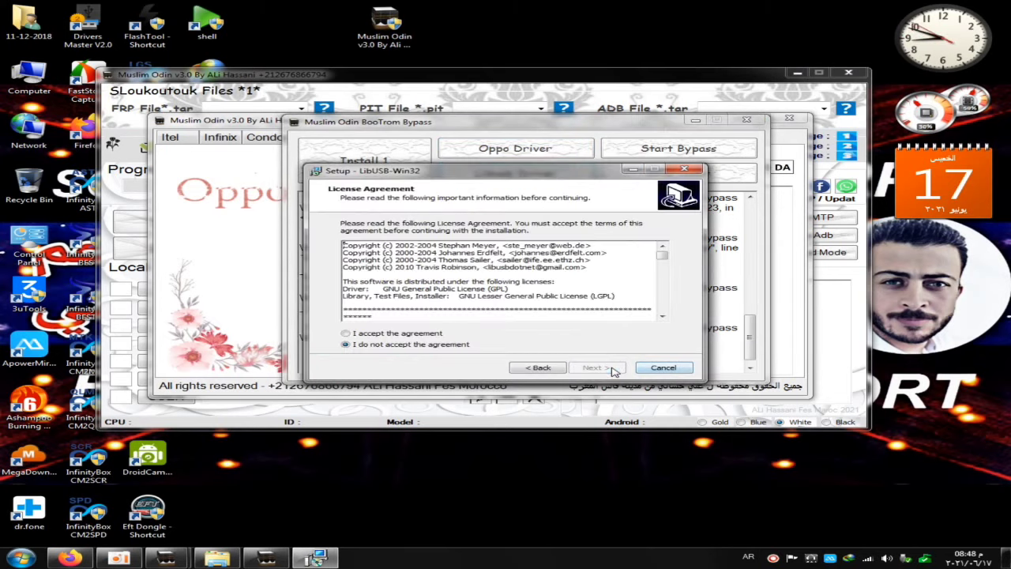
left_click(430, 334)
left_click(610, 368)
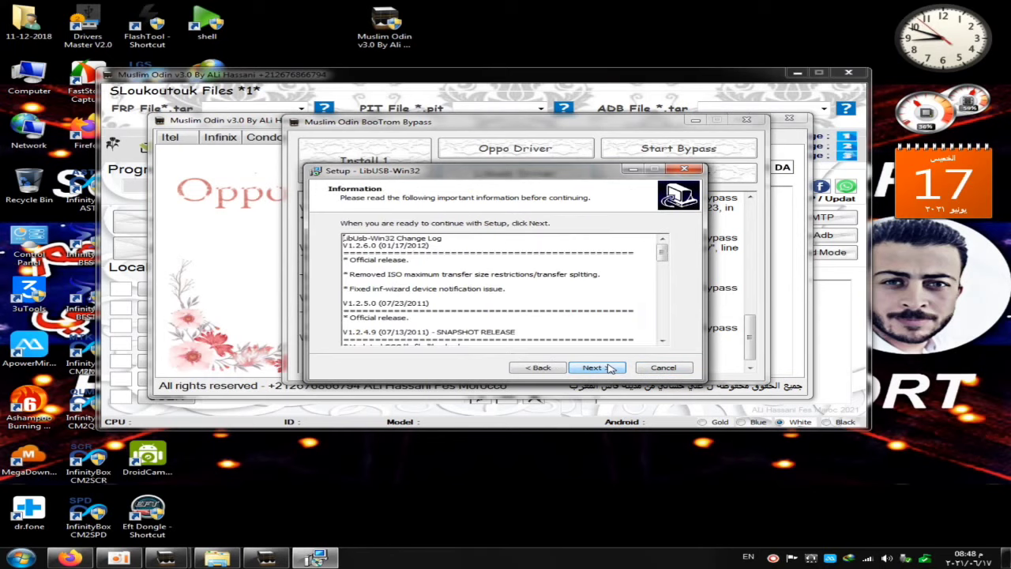
left_click(609, 368)
left_click(609, 368)
left_click(609, 368)
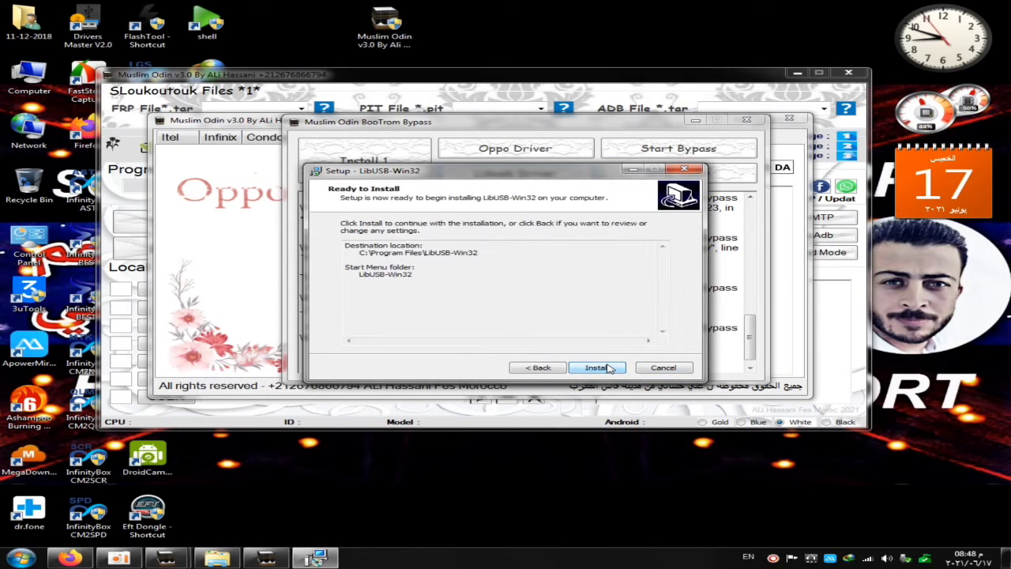
left_click(609, 368)
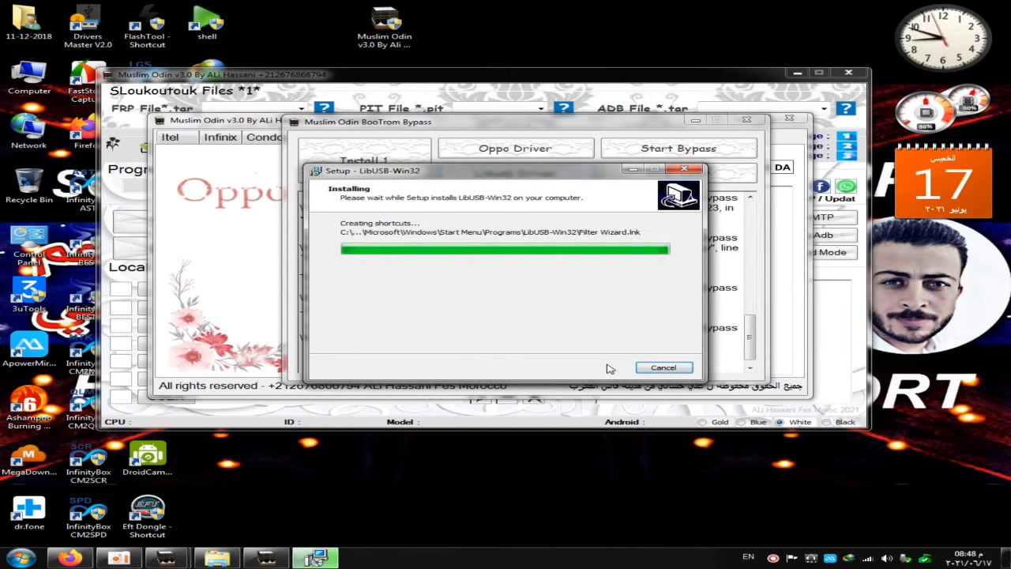
left_click(596, 369)
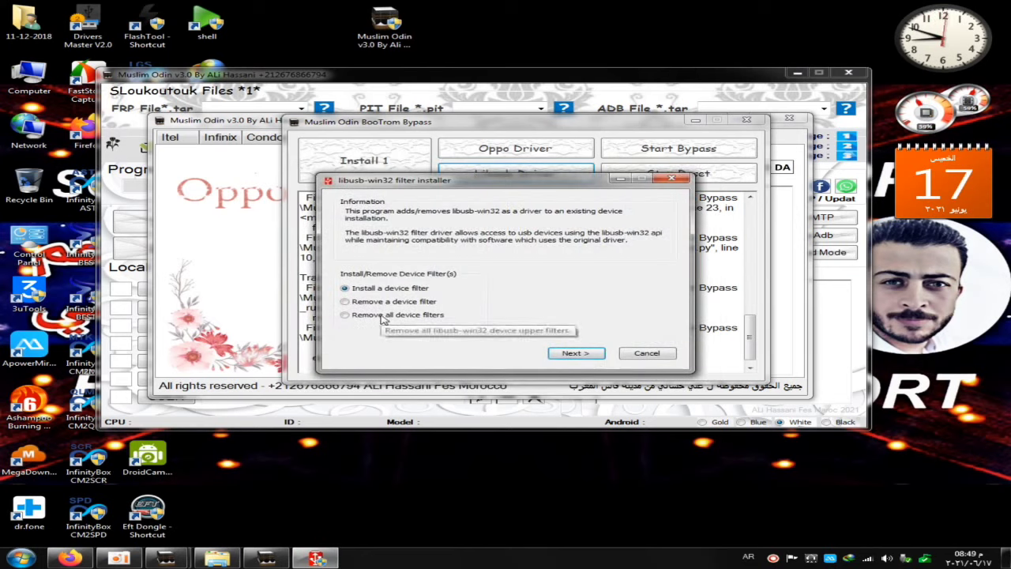
Step: Remove all existing libusb-win32 device filters
left_click(387, 316)
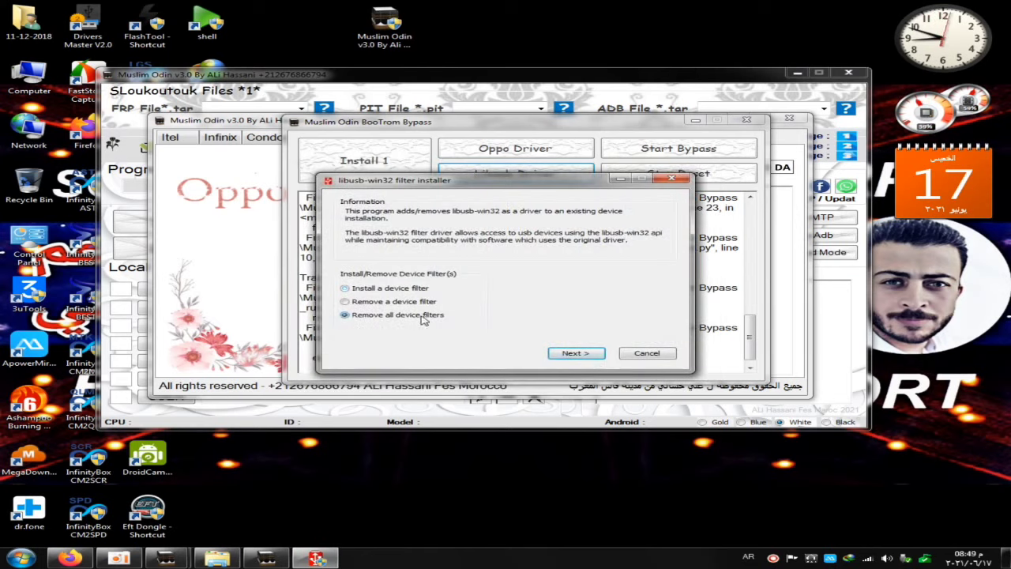
left_click(574, 353)
left_click(576, 317)
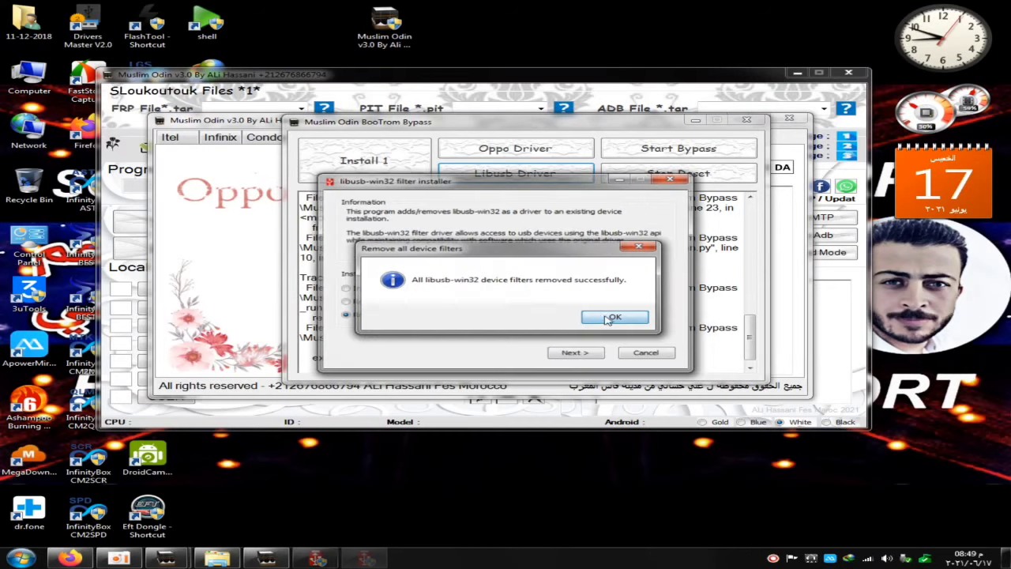
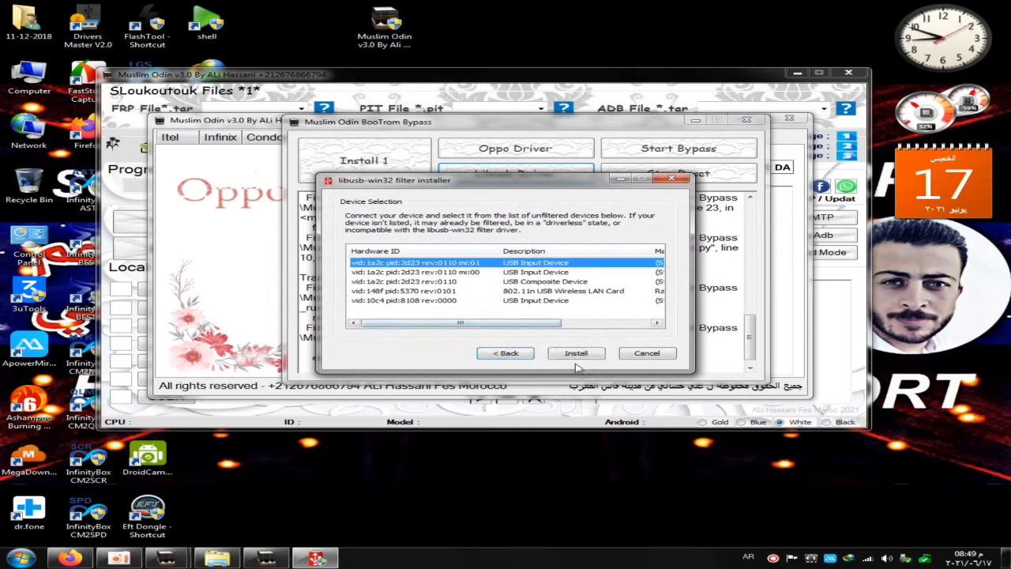
Step: Install libusb-win32 filters for every listed USB Input Device, the USB Composite Device and the 802.11n USB Wireless LAN Card, and close the filter installer
left_click(591, 355)
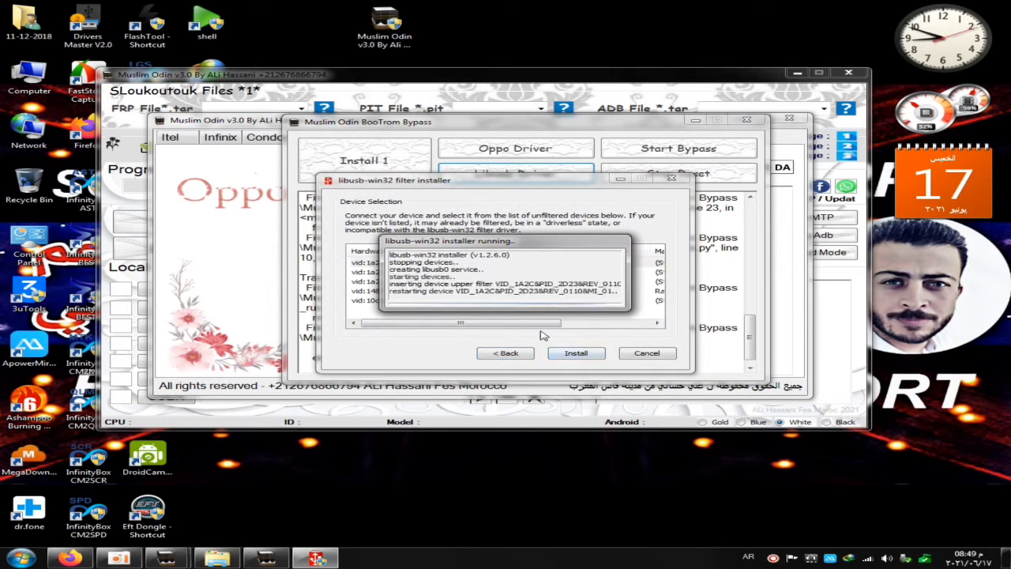
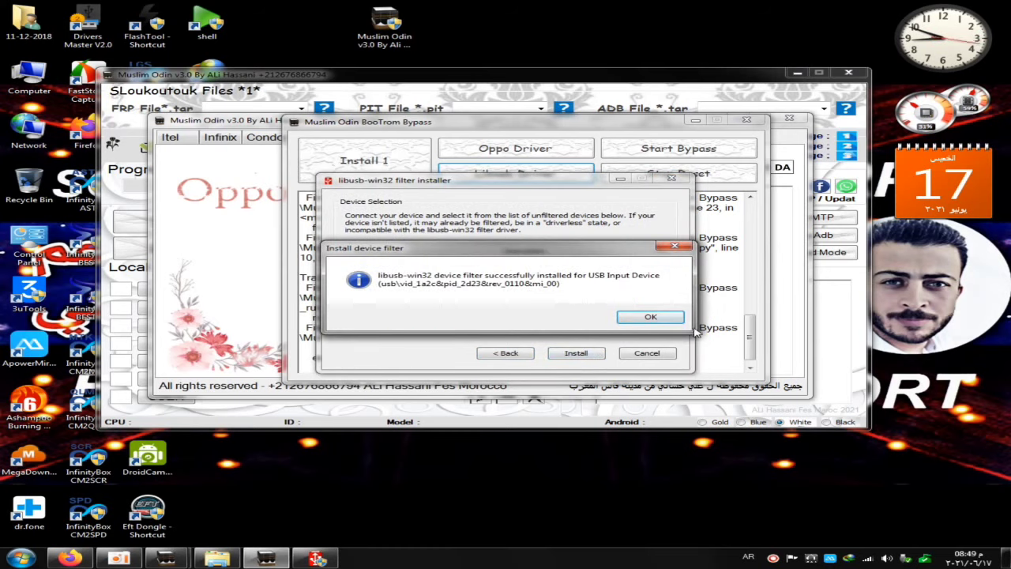
left_click(650, 317)
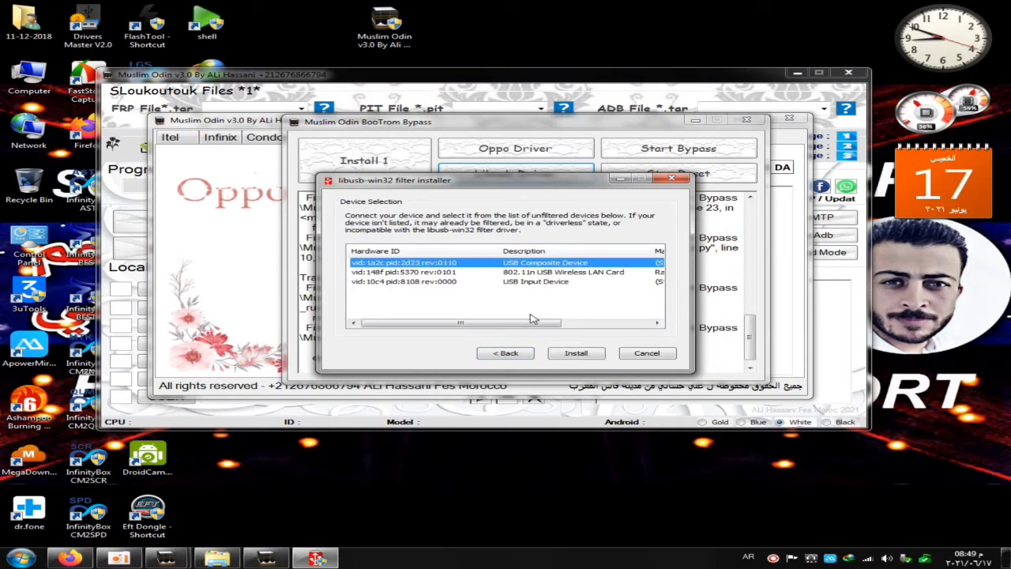
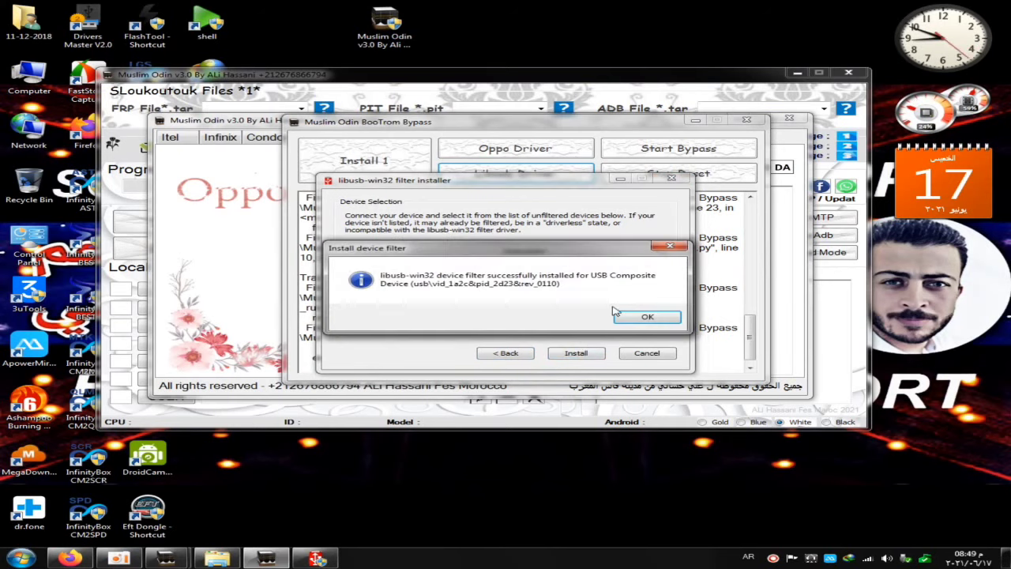
left_click(627, 318)
left_click(441, 263)
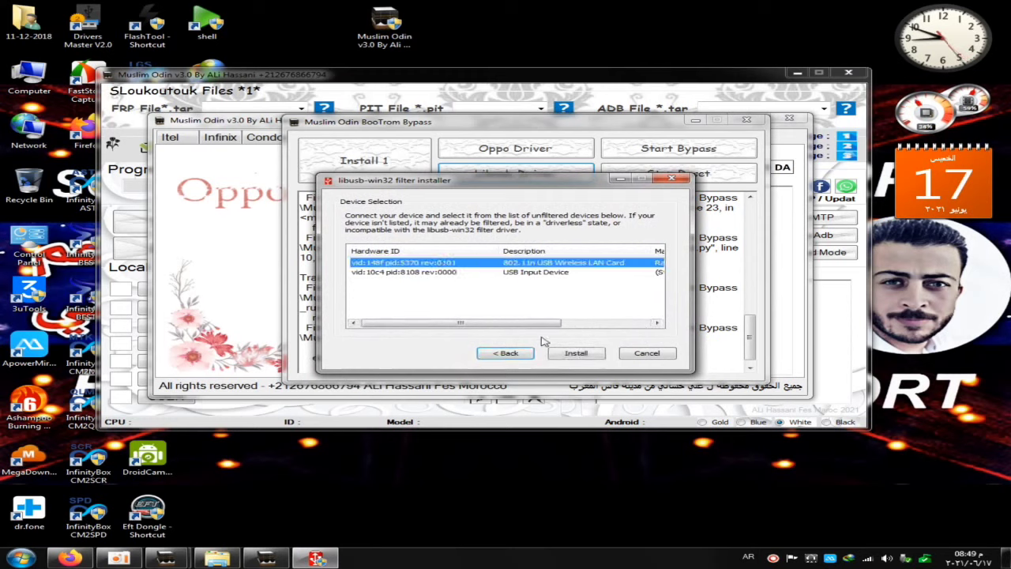
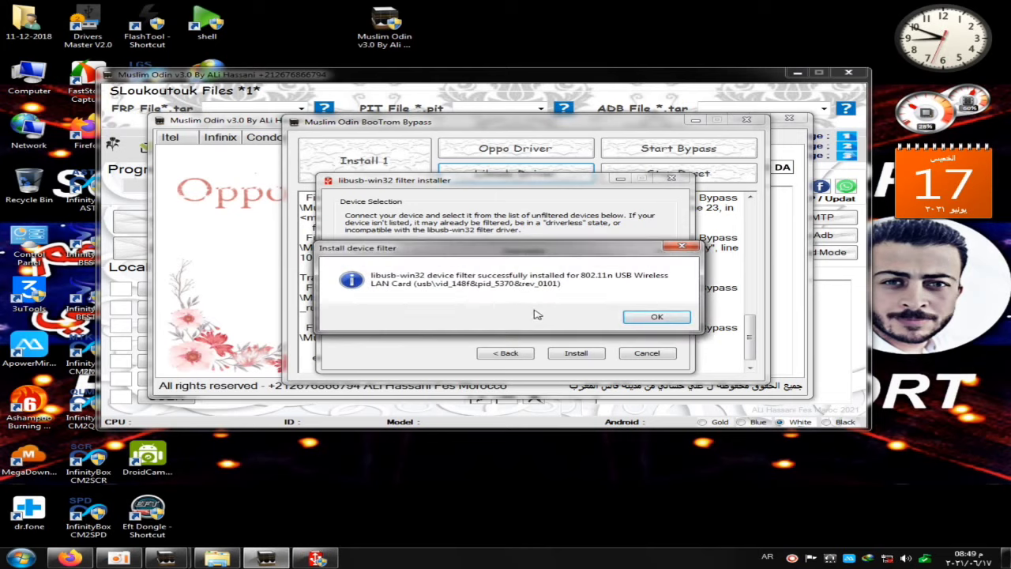
left_click(654, 318)
left_click(432, 264)
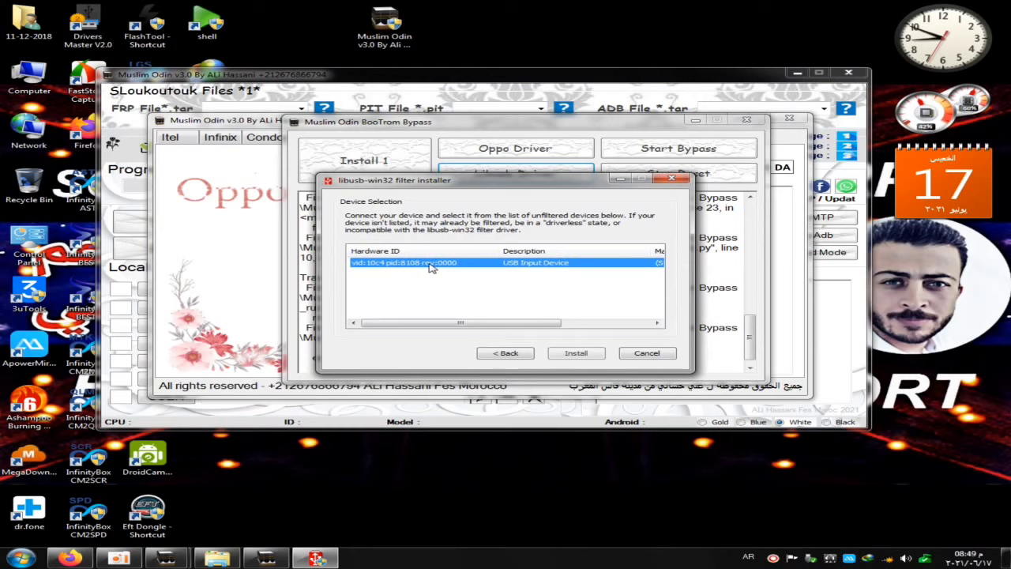
left_click(563, 353)
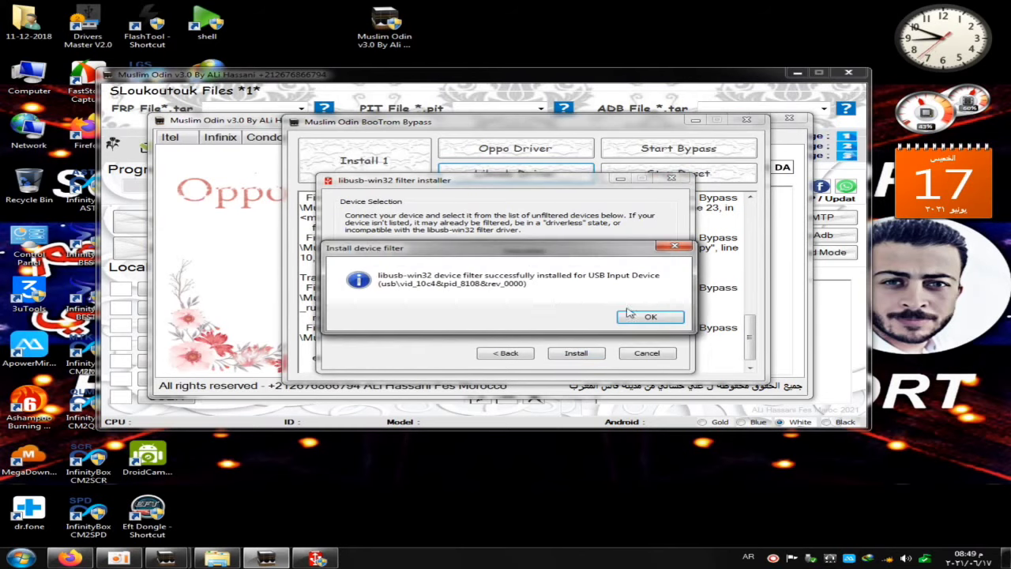
left_click(646, 316)
left_click(638, 353)
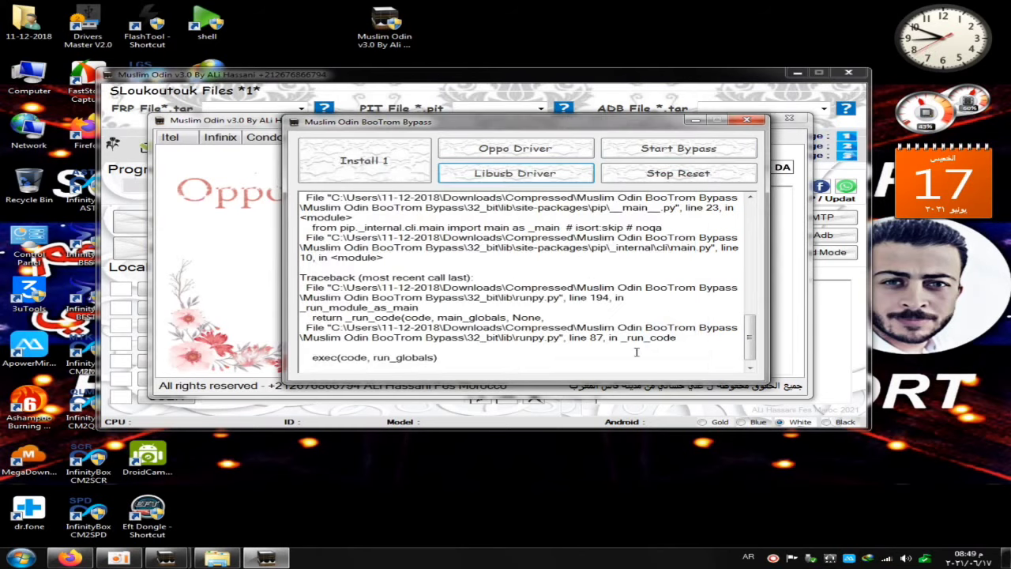
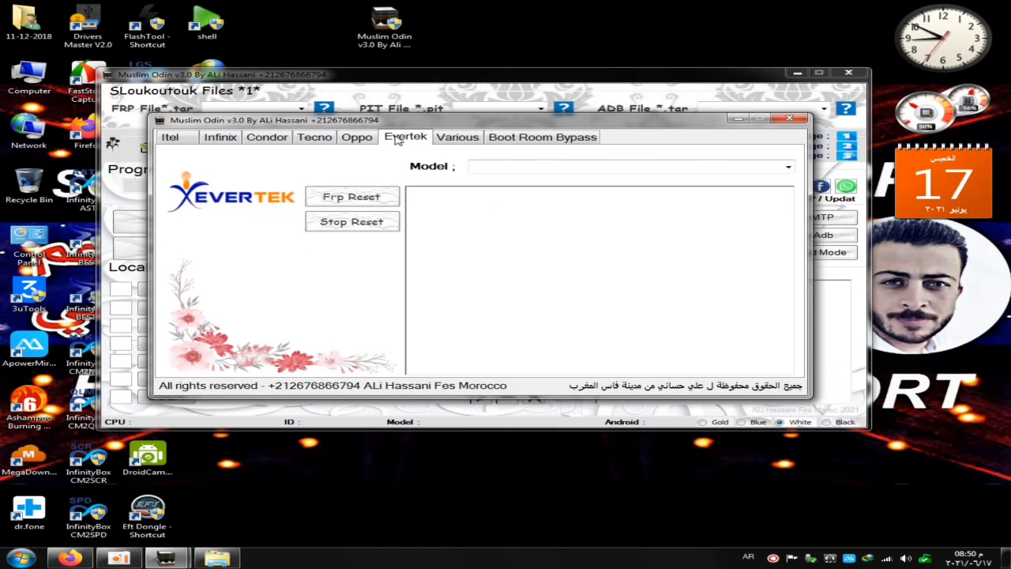
Step: Look through the list of supported Evertek models for FRP reset without choosing one
left_click(790, 166)
scroll(553, 371, "down", 3)
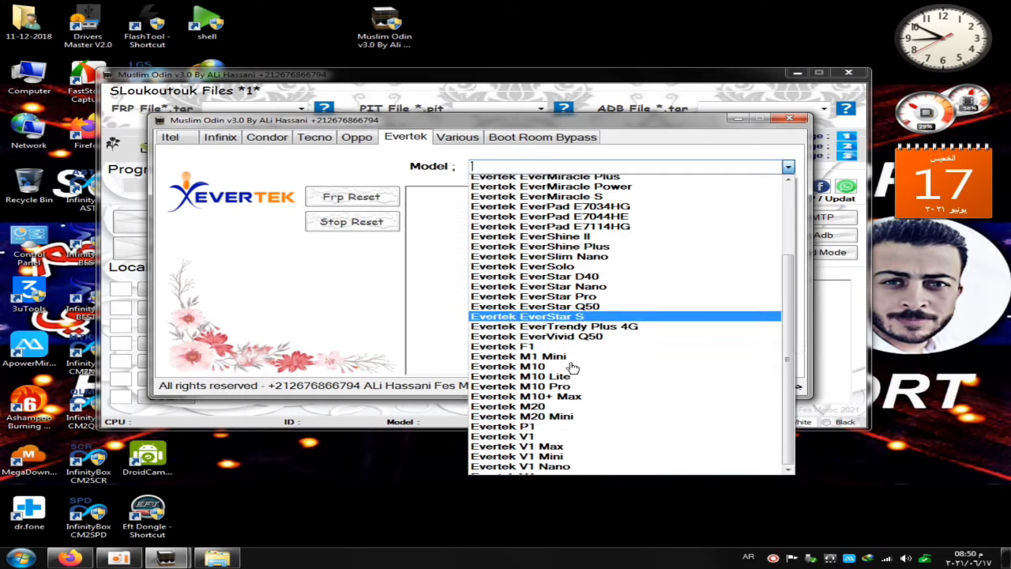
scroll(539, 262, "up", 4)
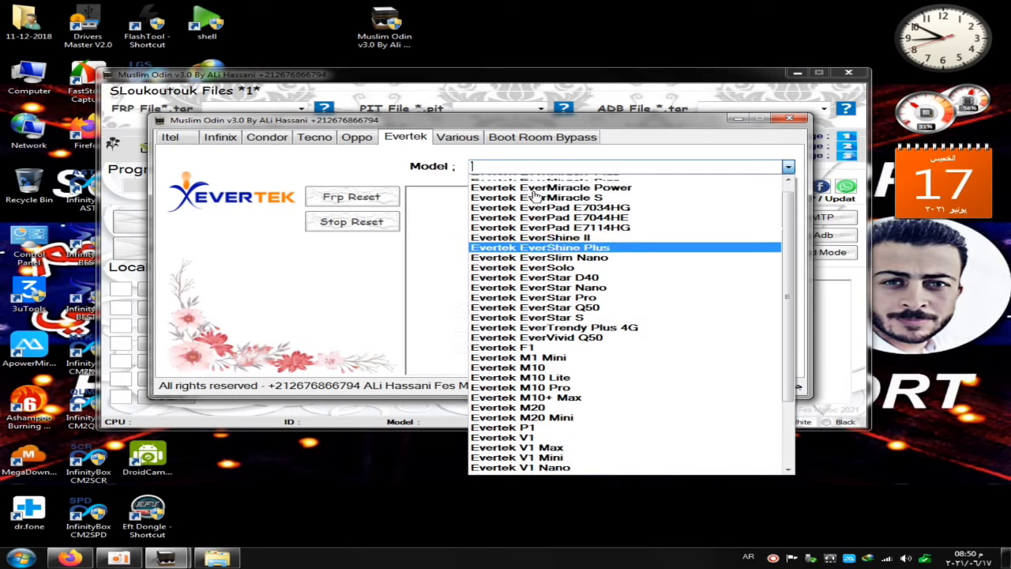
left_click(414, 320)
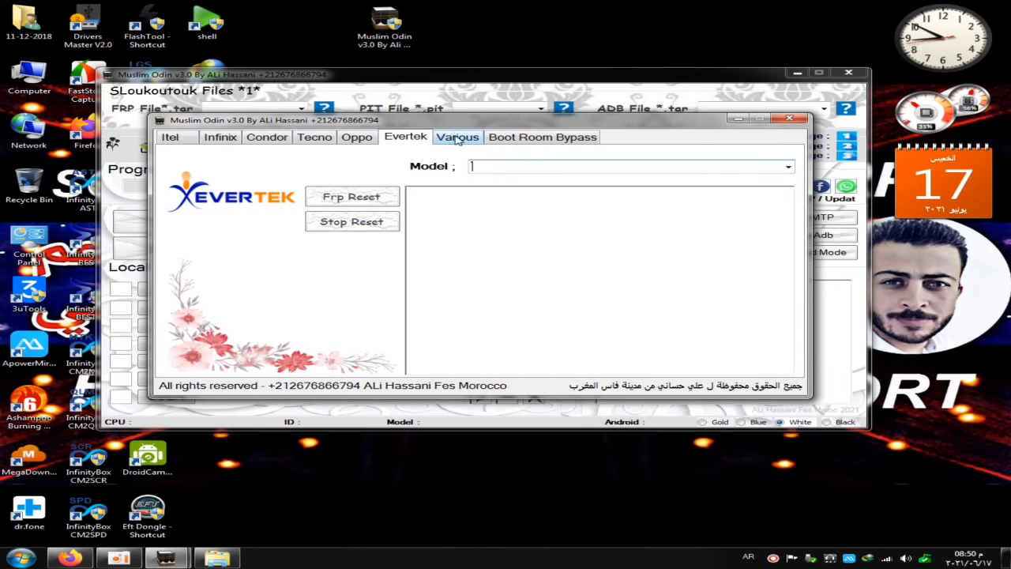
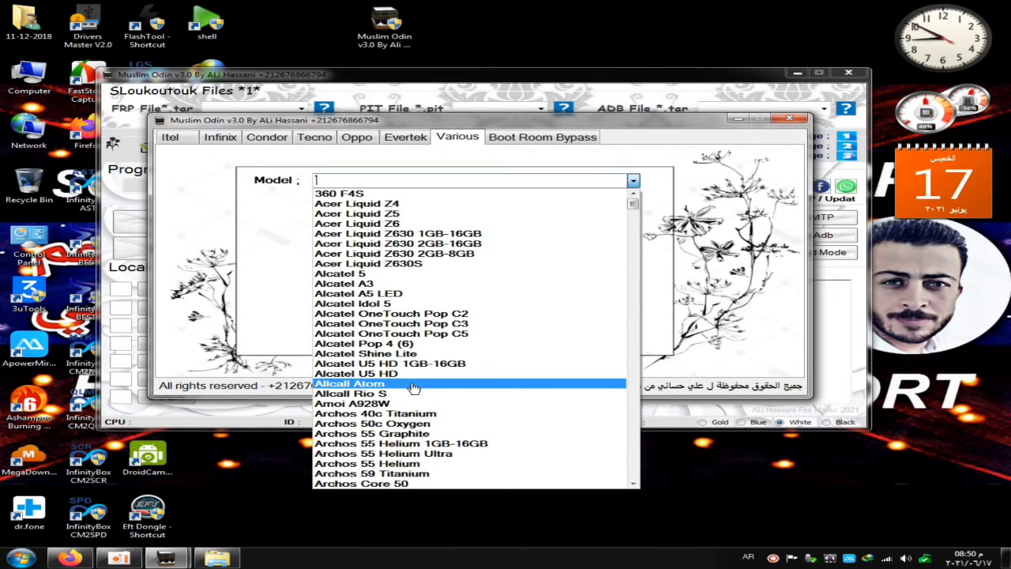
Step: Examine the Various brands' supported model list, from the Acer and Alcatel entries through Oppo, Oukitel and Panasonic
scroll(433, 387, "down", 2)
scroll(433, 387, "down", 5)
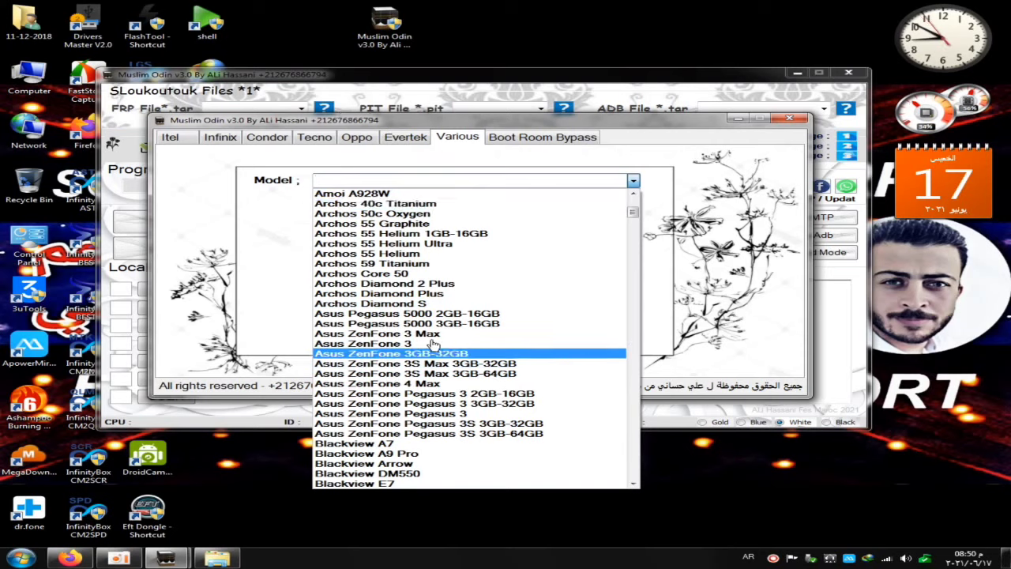
scroll(410, 395, "down", 8)
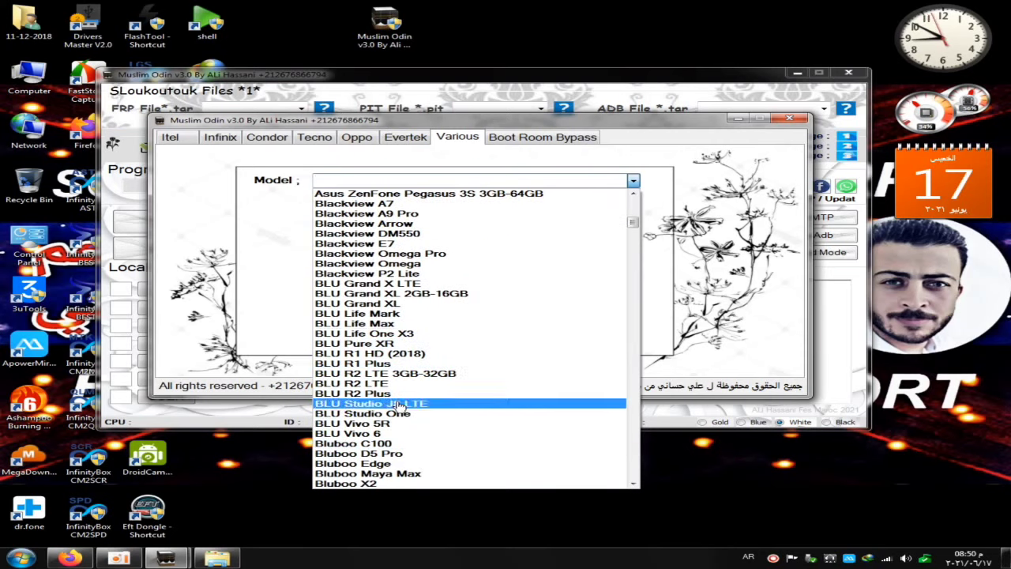
scroll(410, 399, "down", 5)
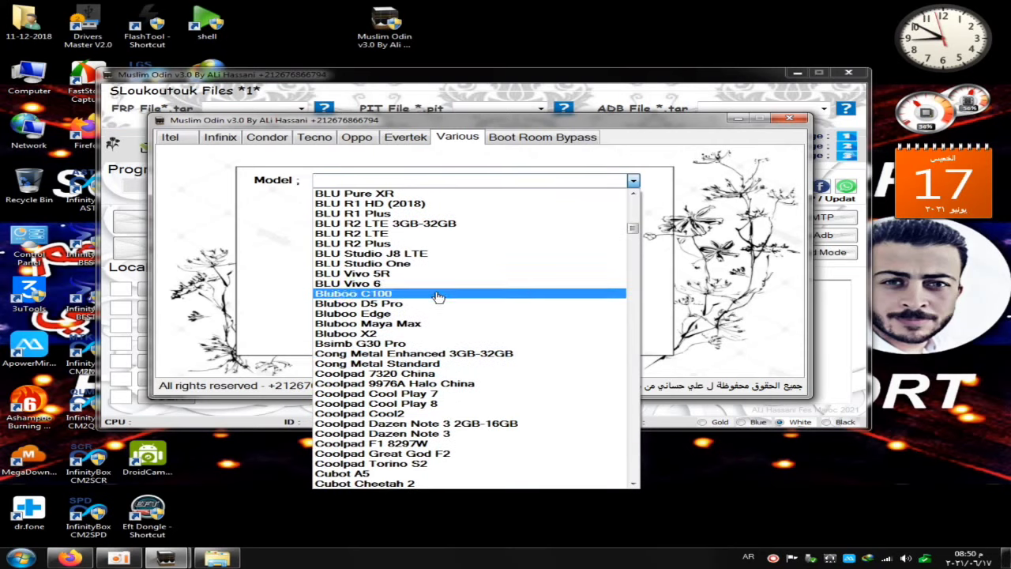
scroll(435, 293, "down", 11)
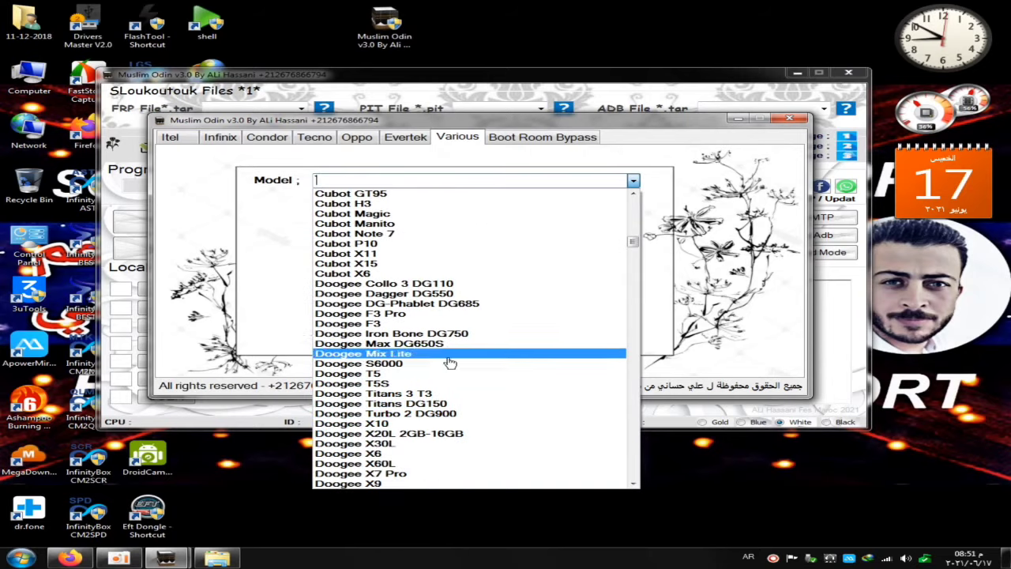
left_click_drag(636, 244, 649, 392)
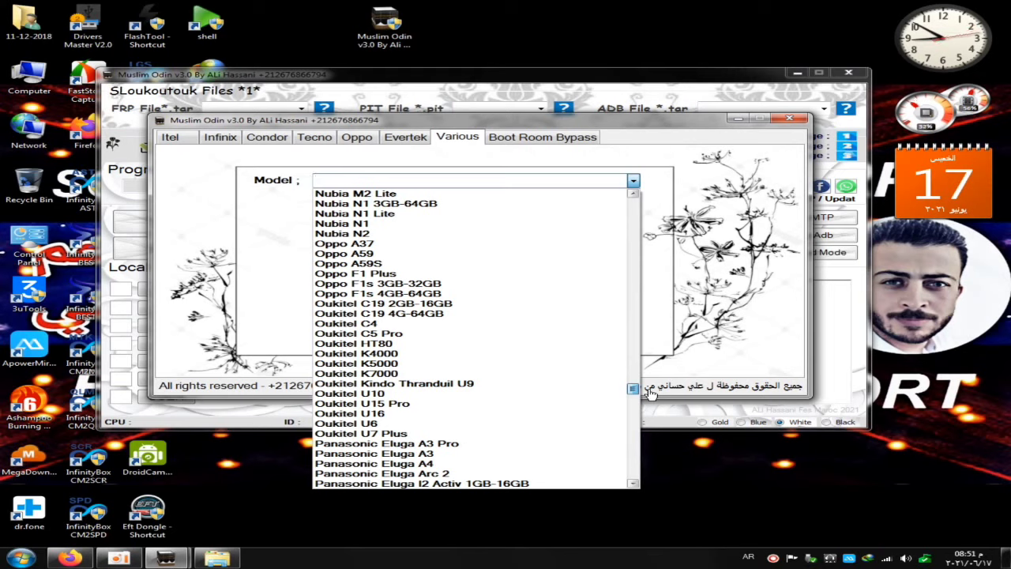
scroll(650, 393, "down", 2)
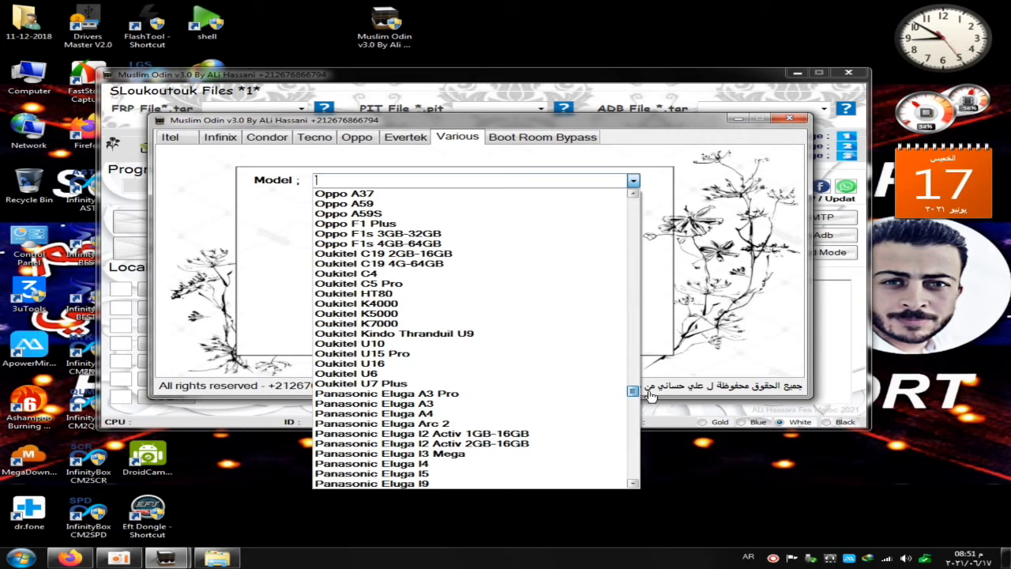
left_click_drag(650, 395, 671, 235)
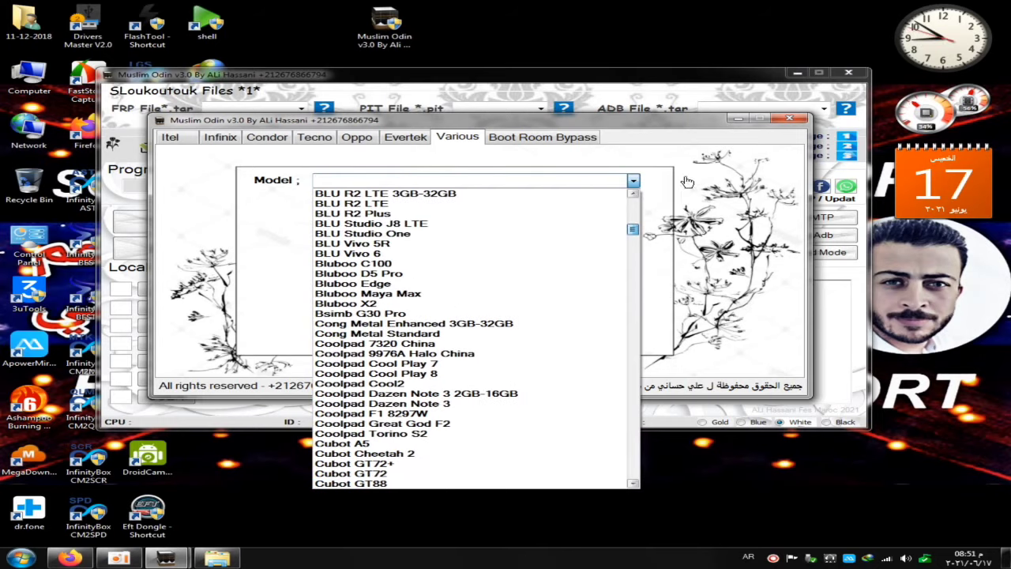